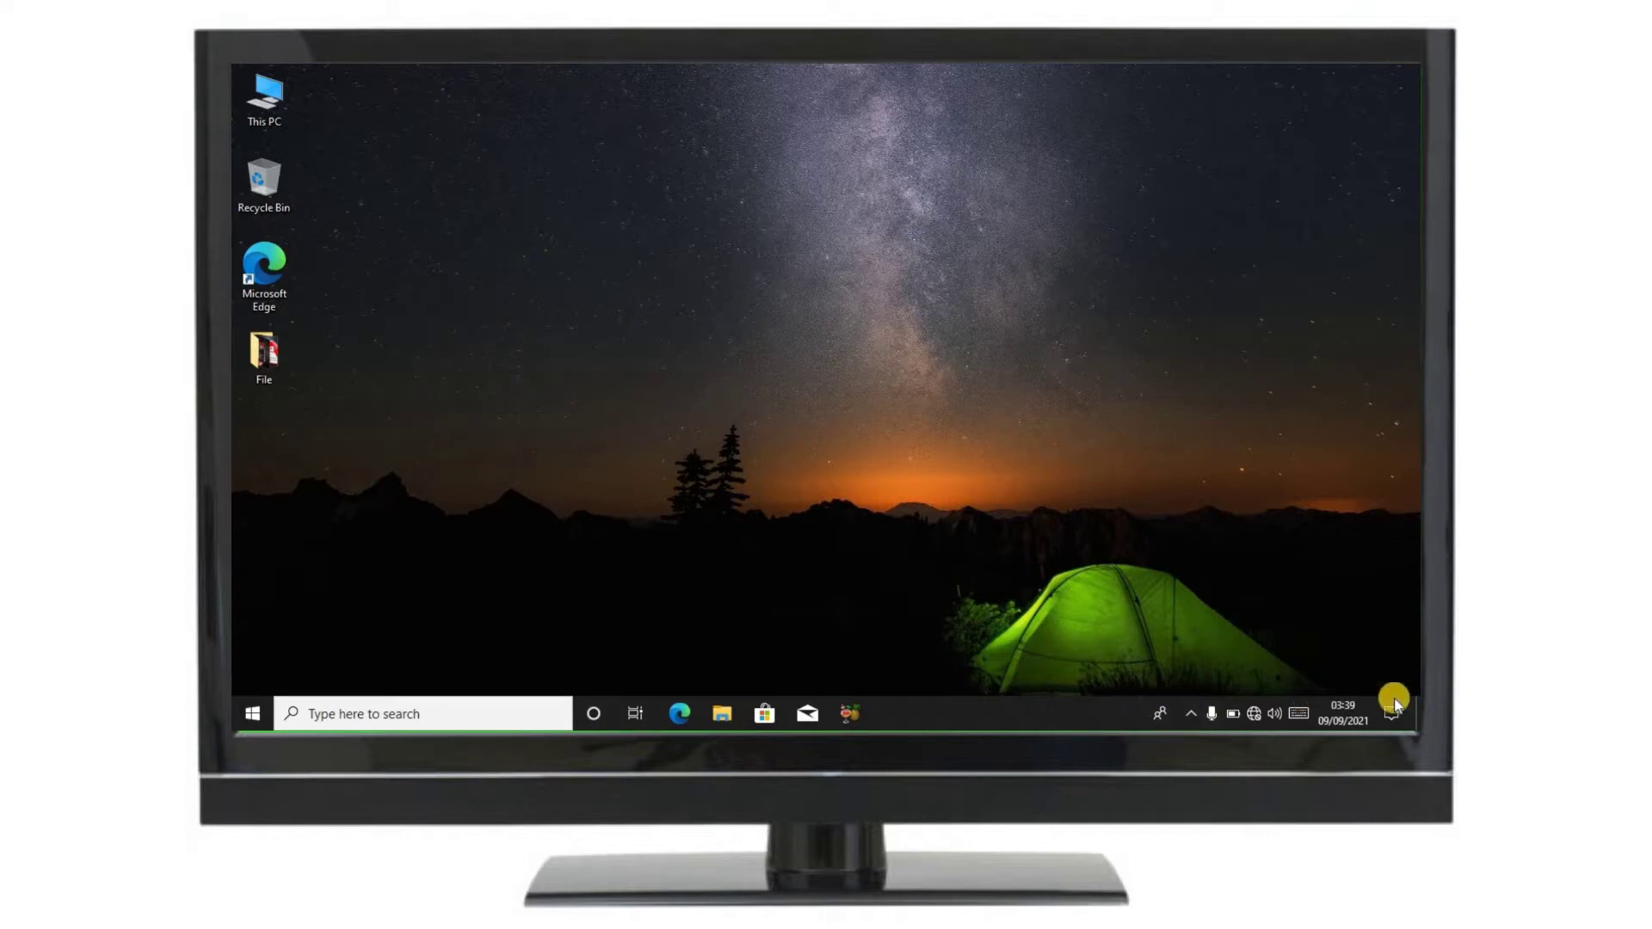
right_click(879, 517)
click(886, 358)
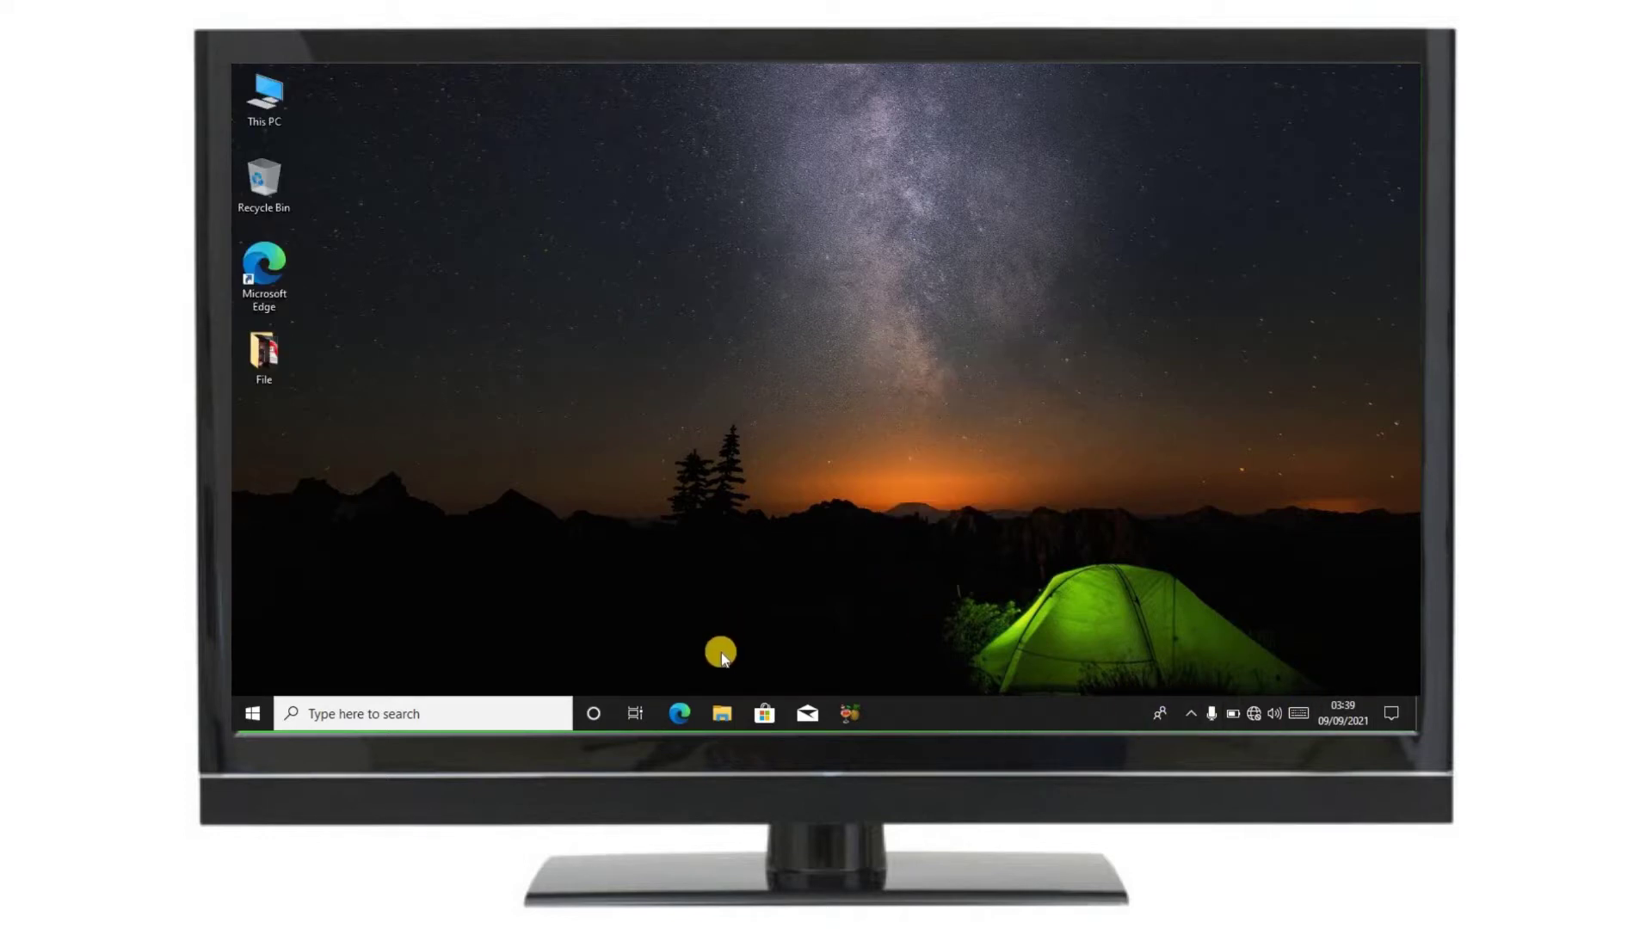
right_click(755, 419)
click(771, 467)
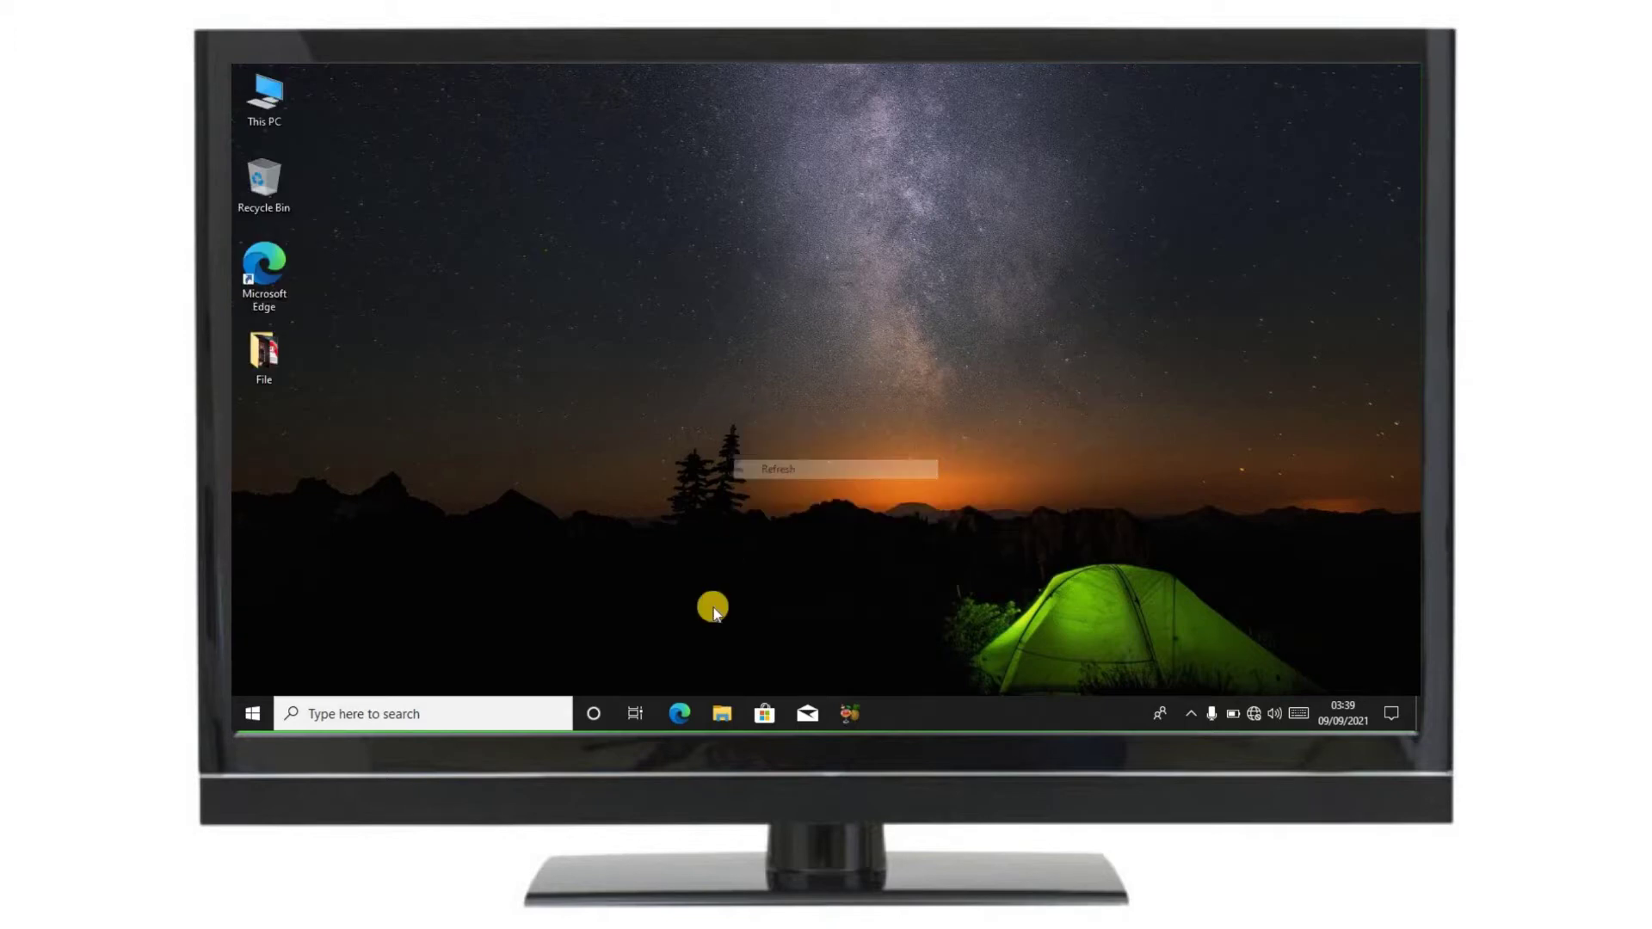
click(710, 719)
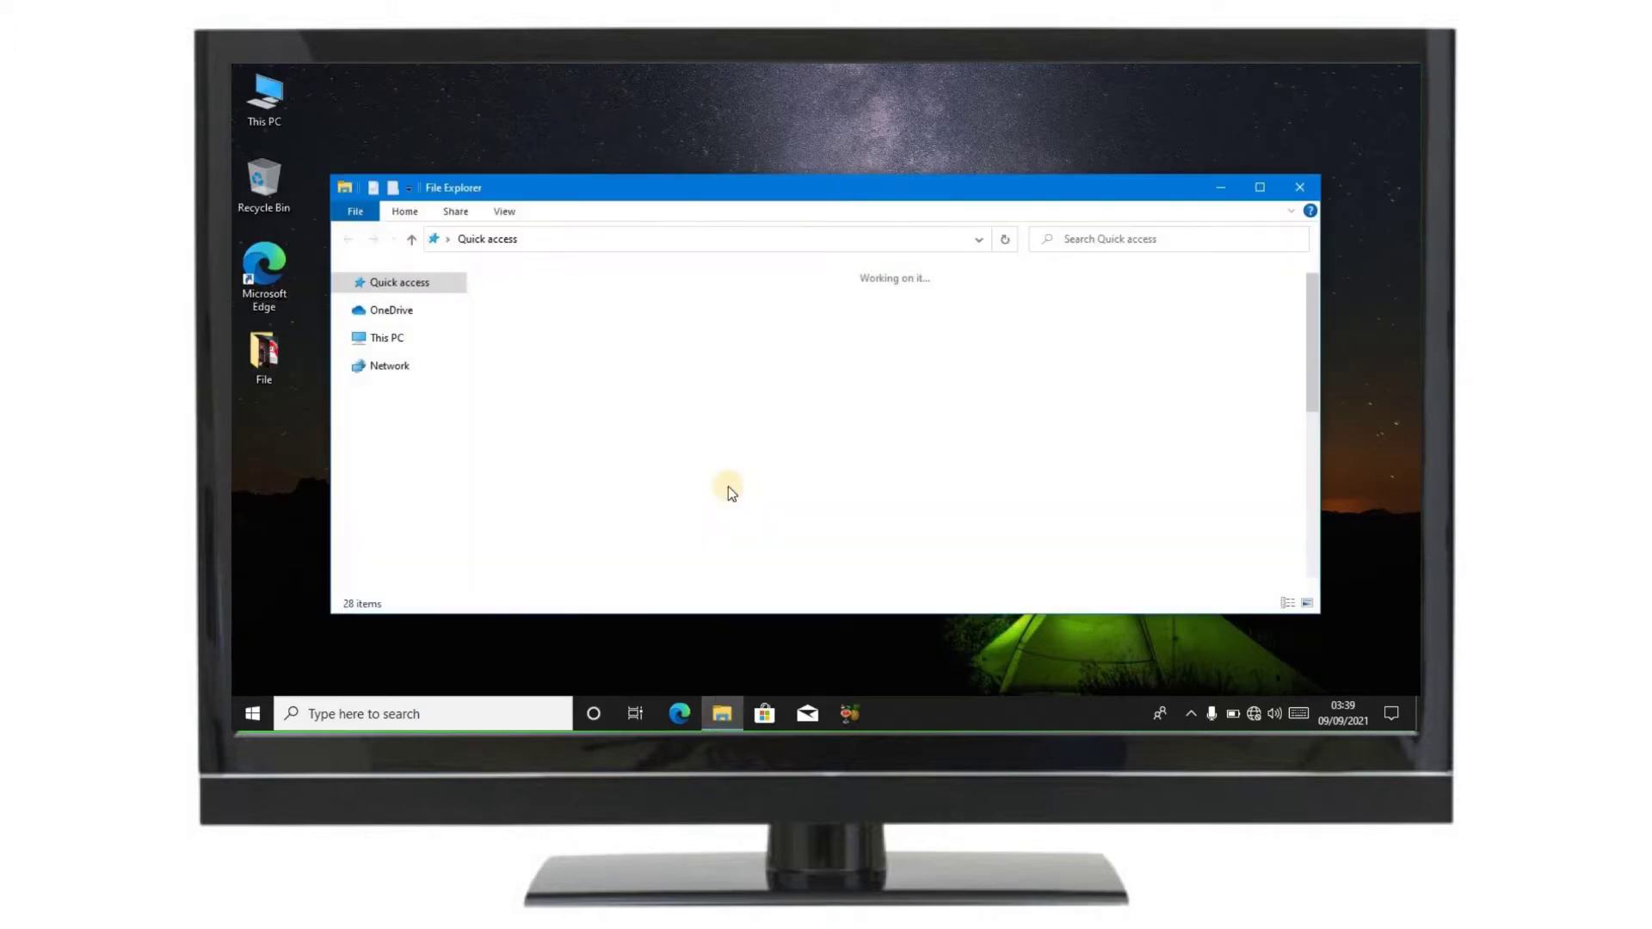
click(1294, 186)
right_click(968, 367)
click(1006, 420)
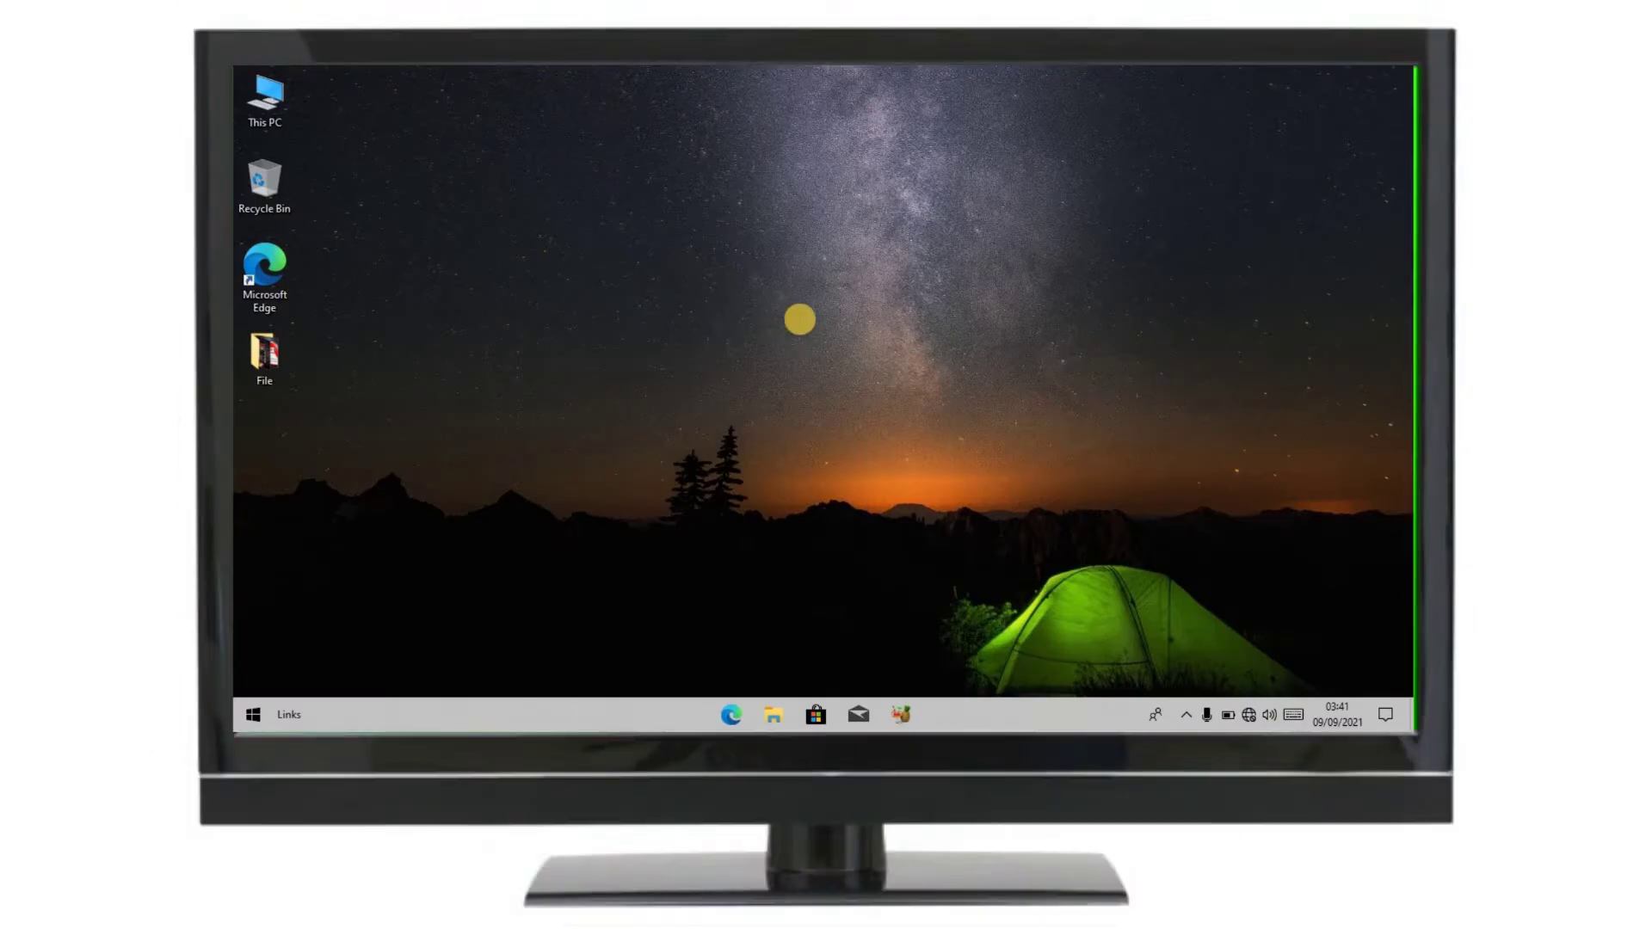
Step: Examine the light desktop with centred taskbar icons, including its Start menu, File Explorer window and hidden tray icons
right_click(799, 320)
click(817, 370)
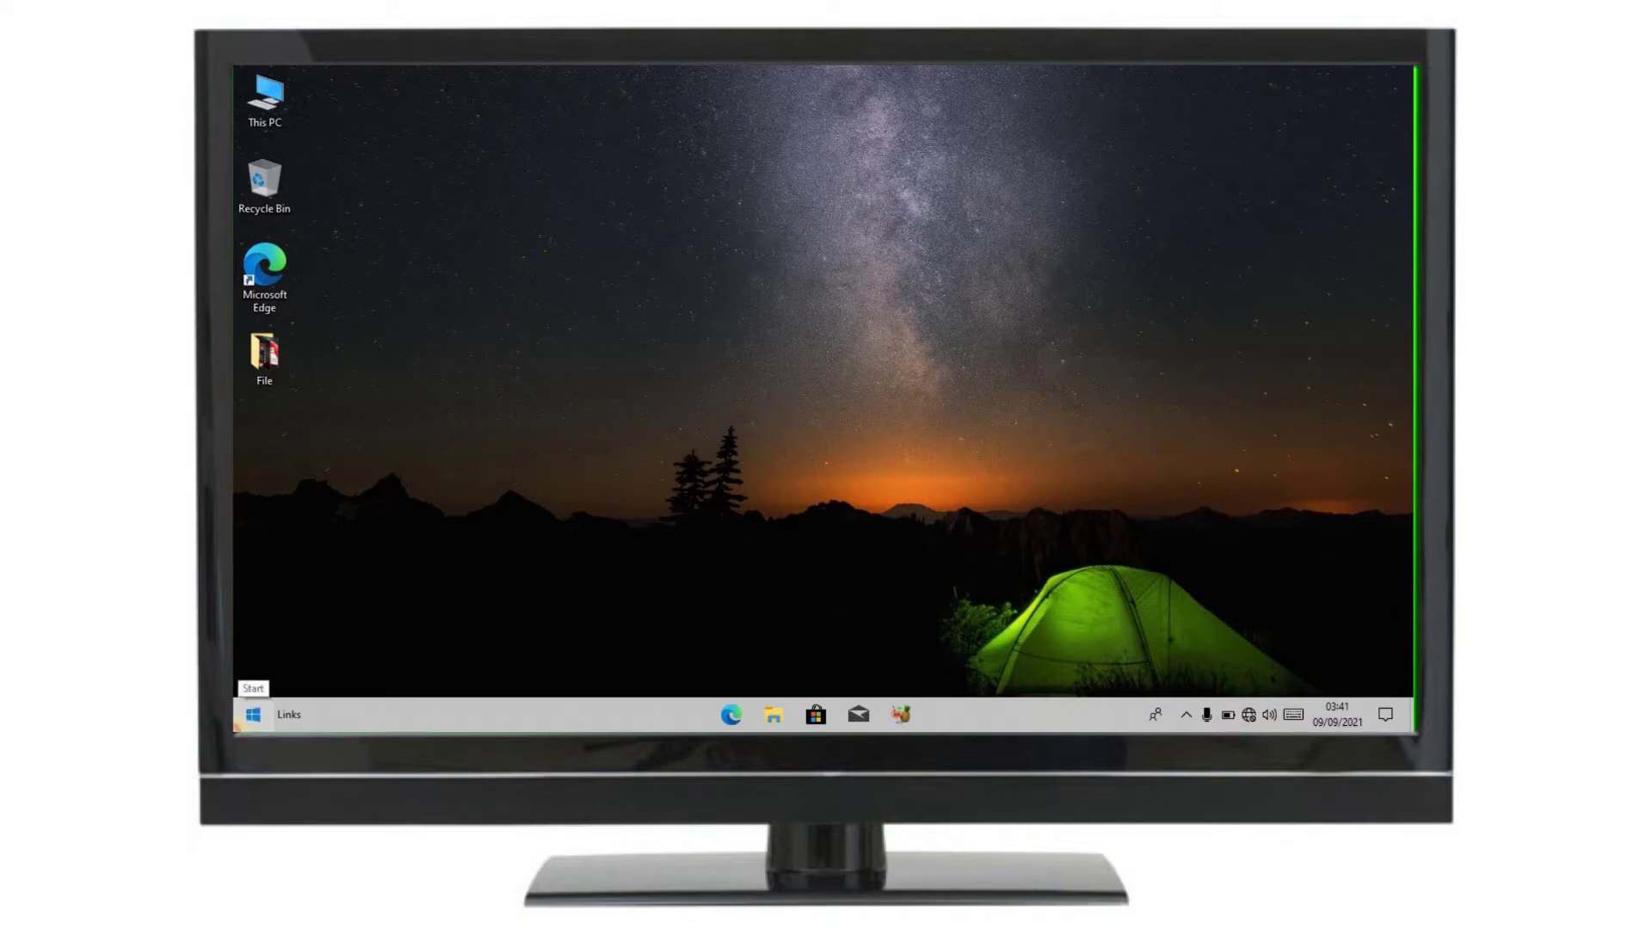
click(245, 719)
scroll(413, 361, down, 5)
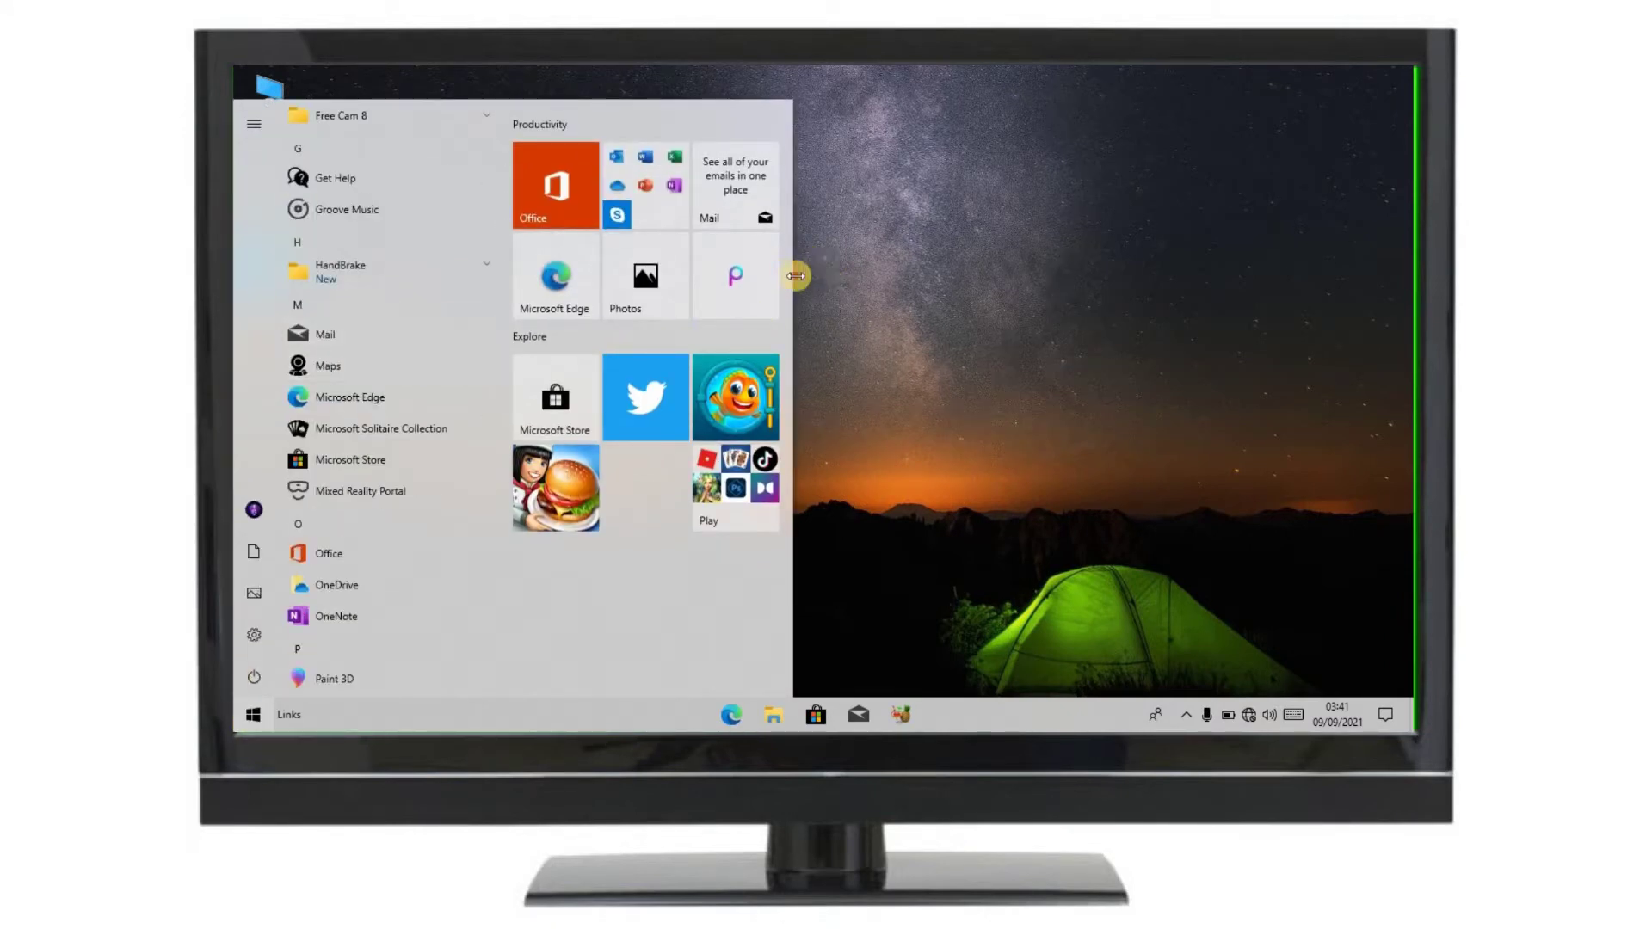
mouse_move(494, 167)
mouse_down()
mouse_move(442, 271)
mouse_move(491, 157)
mouse_up()
right_click(1033, 255)
click(1047, 309)
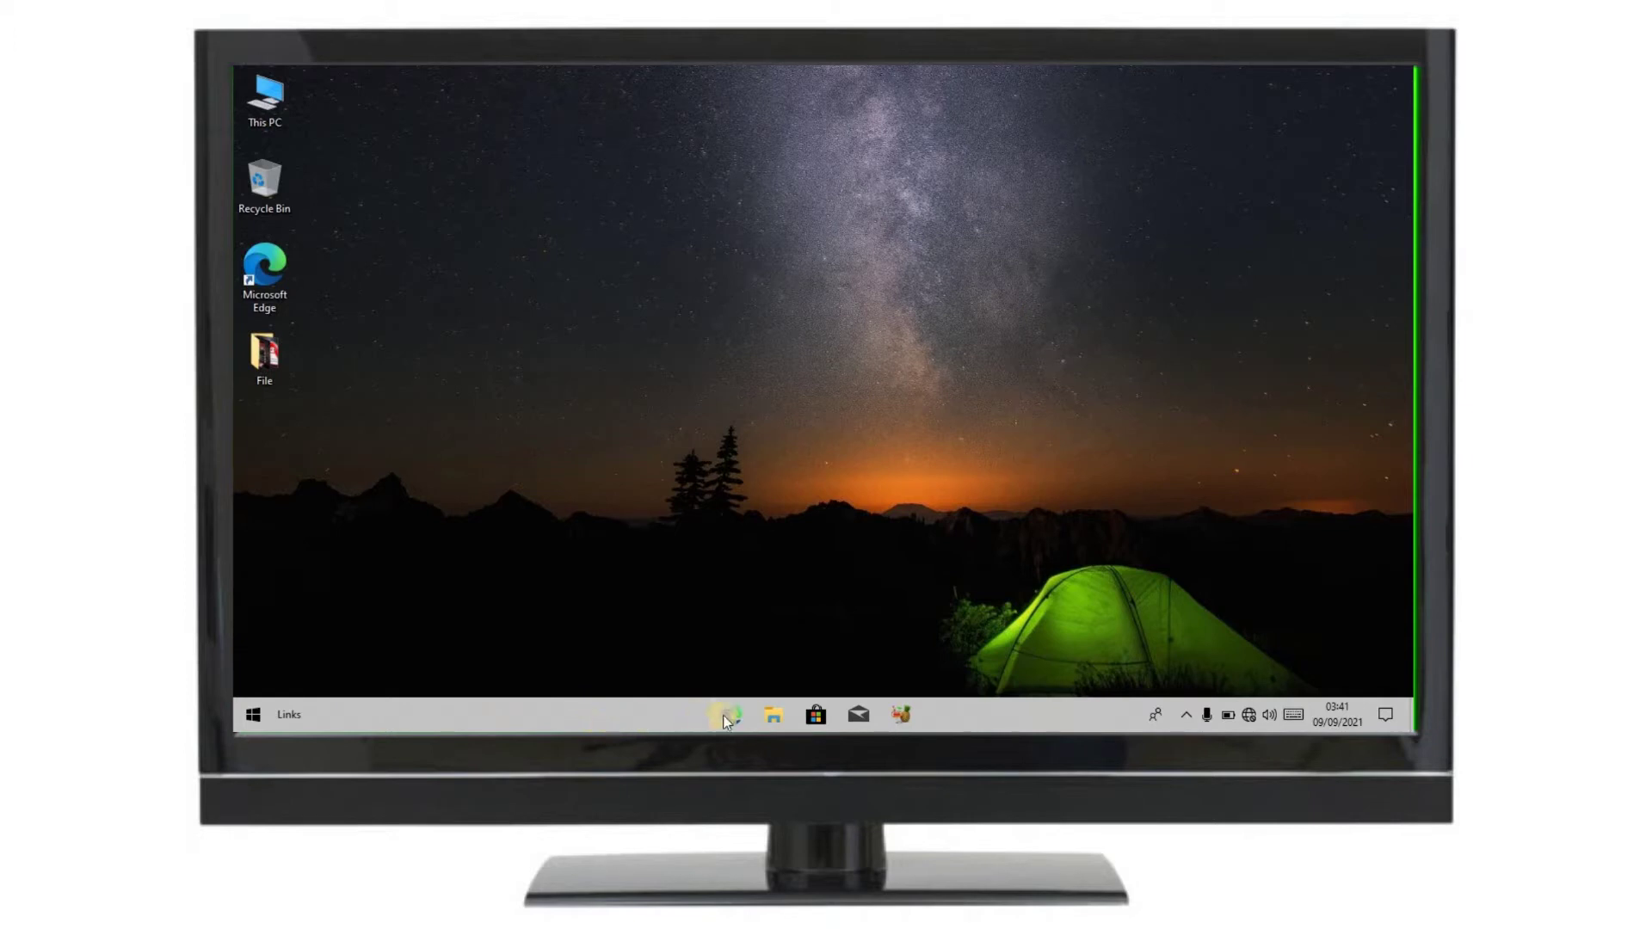
click(770, 719)
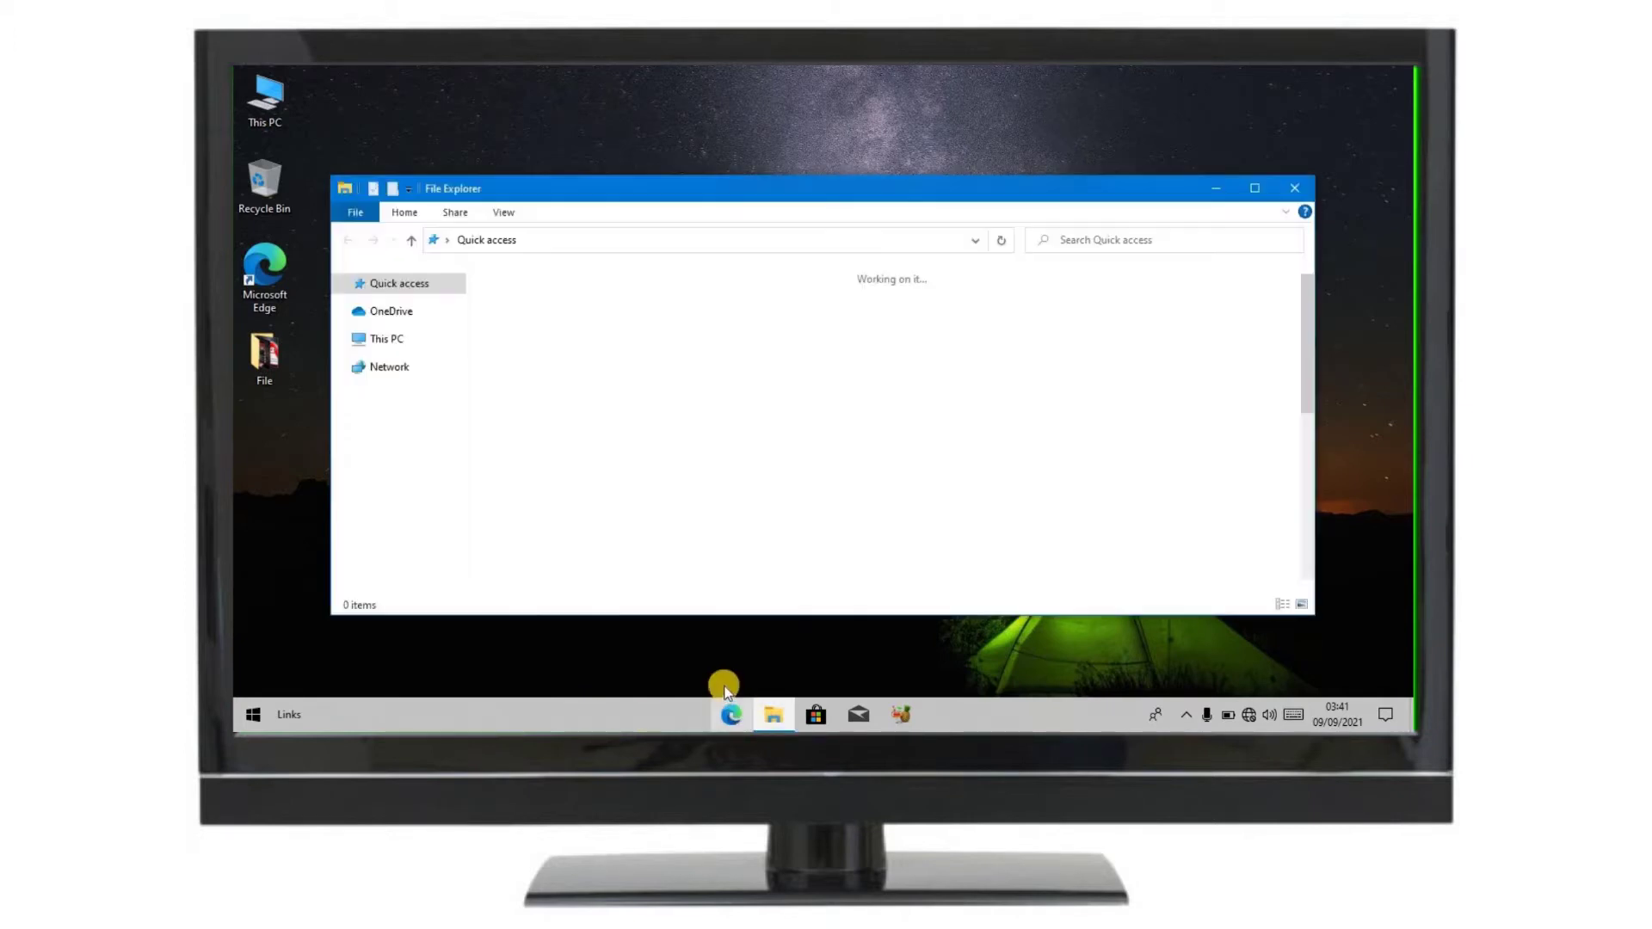
scroll(1168, 305, down, 1)
scroll(1168, 305, down, 4)
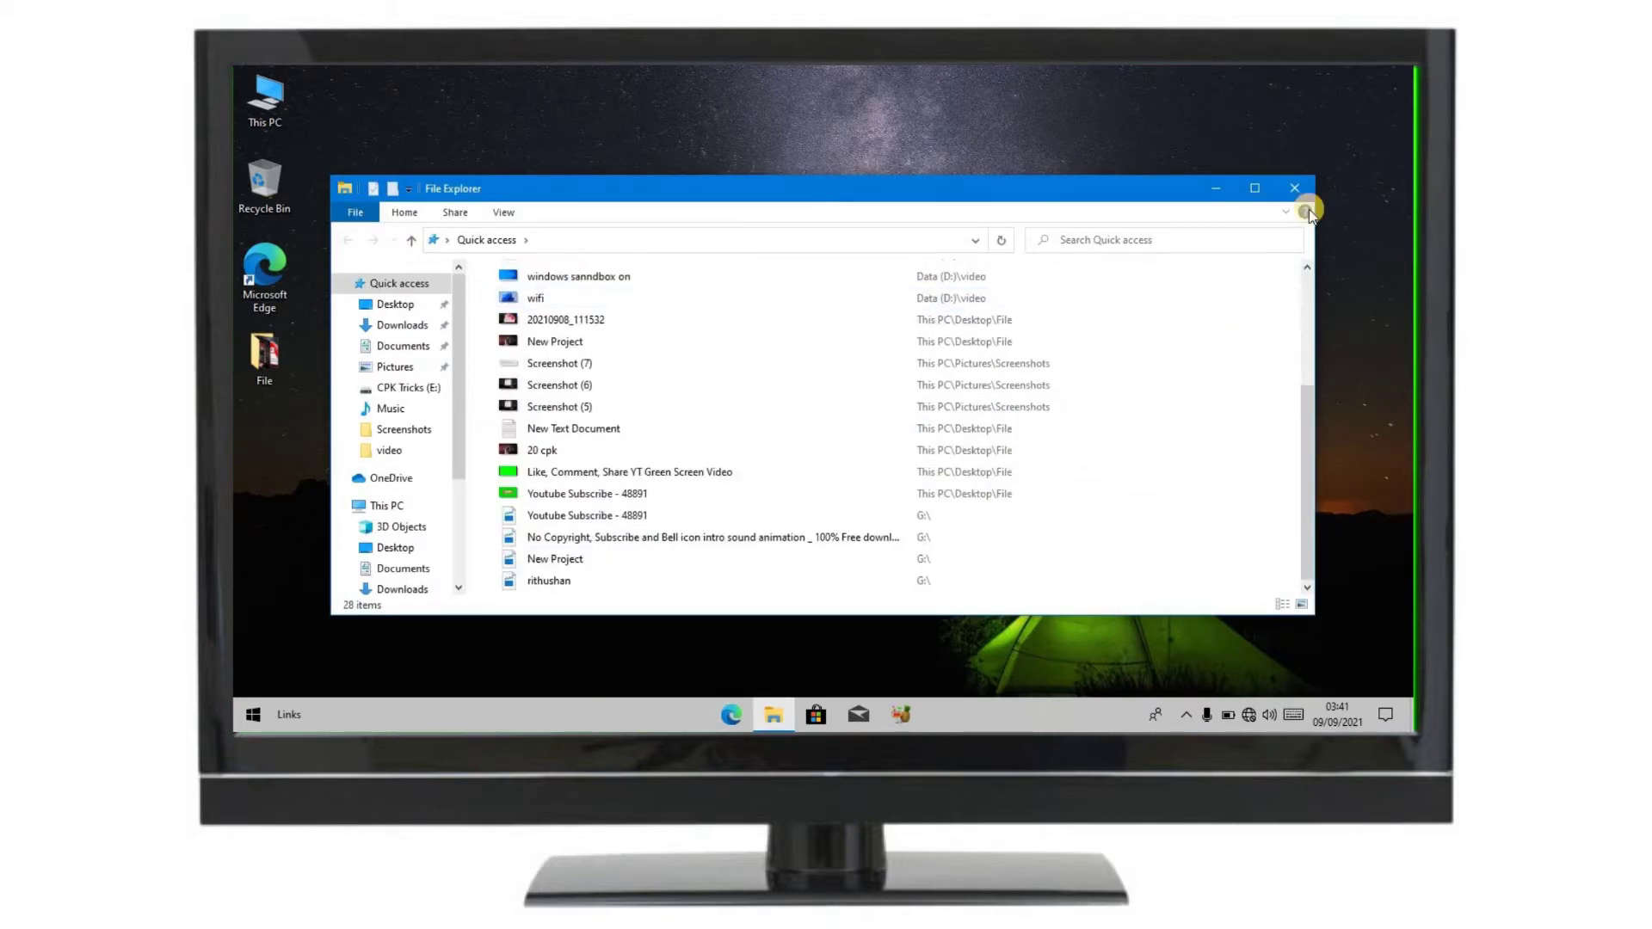
click(1296, 188)
click(1186, 717)
click(1085, 555)
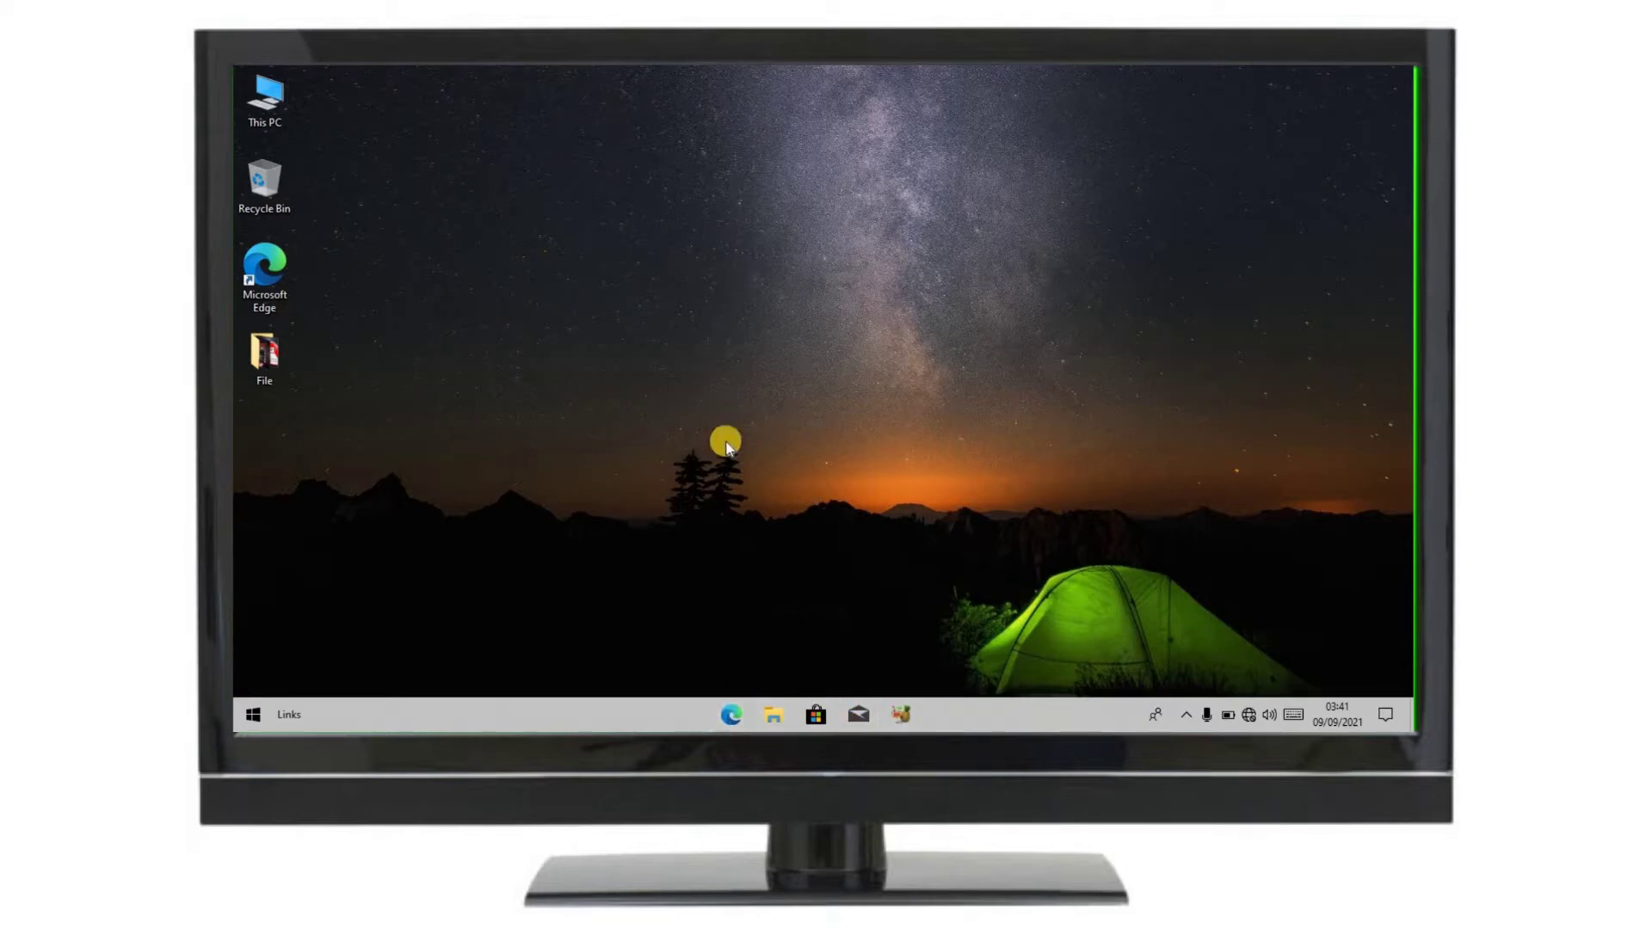
Step: Open the Colours page of the Personalisation settings
click(29, 902)
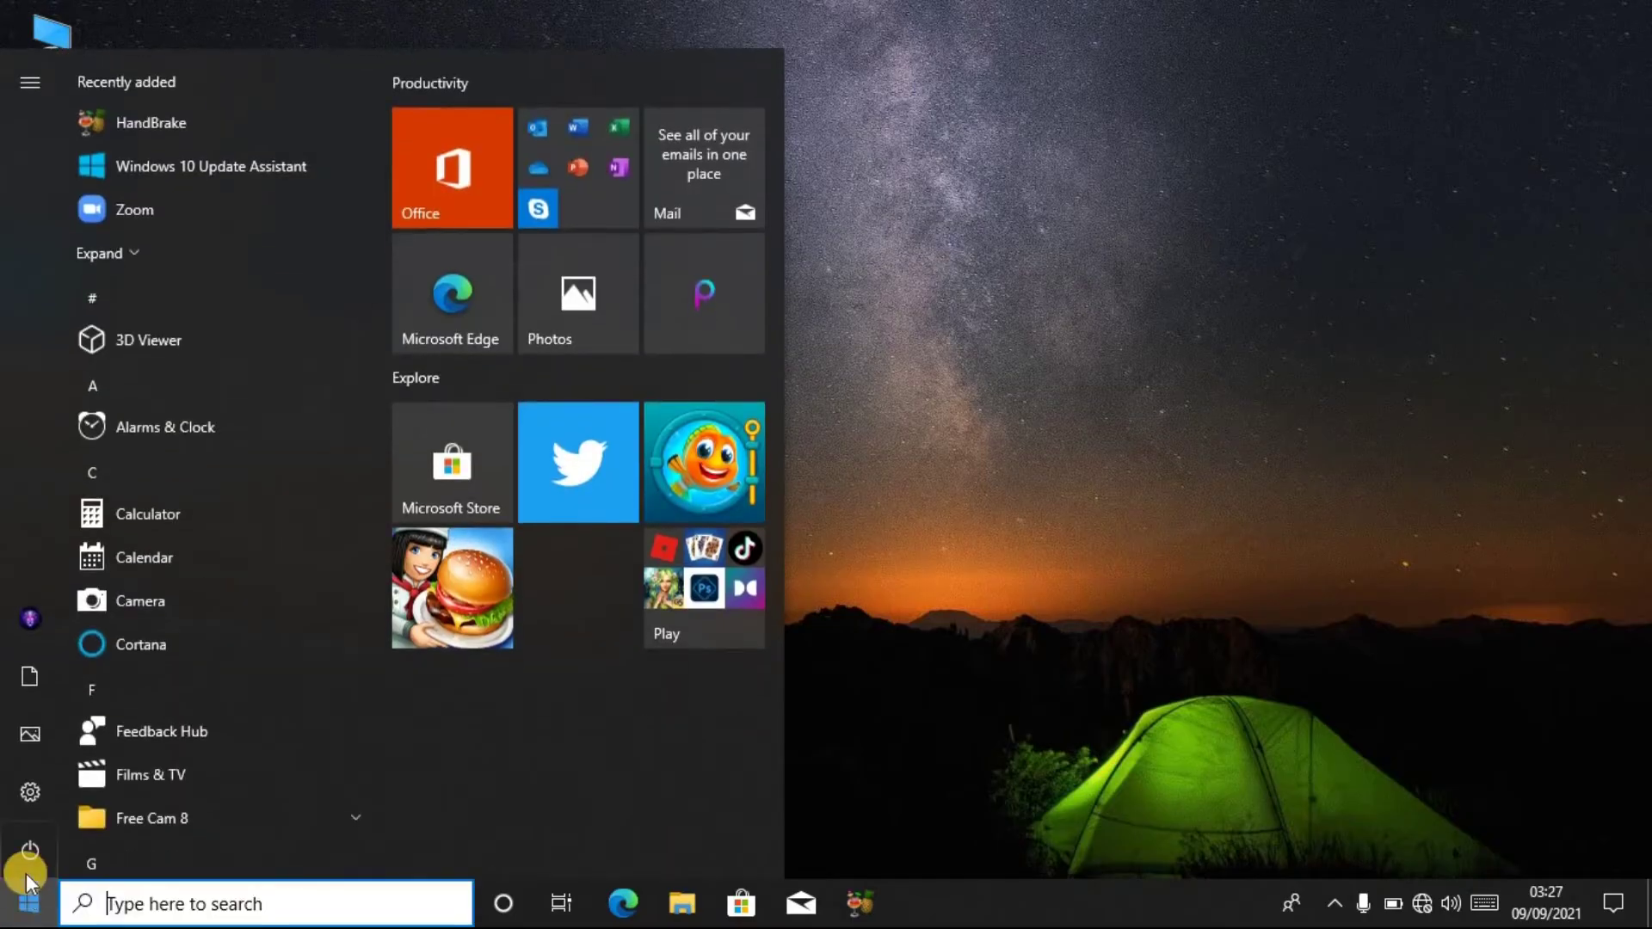
mouse_move(29, 803)
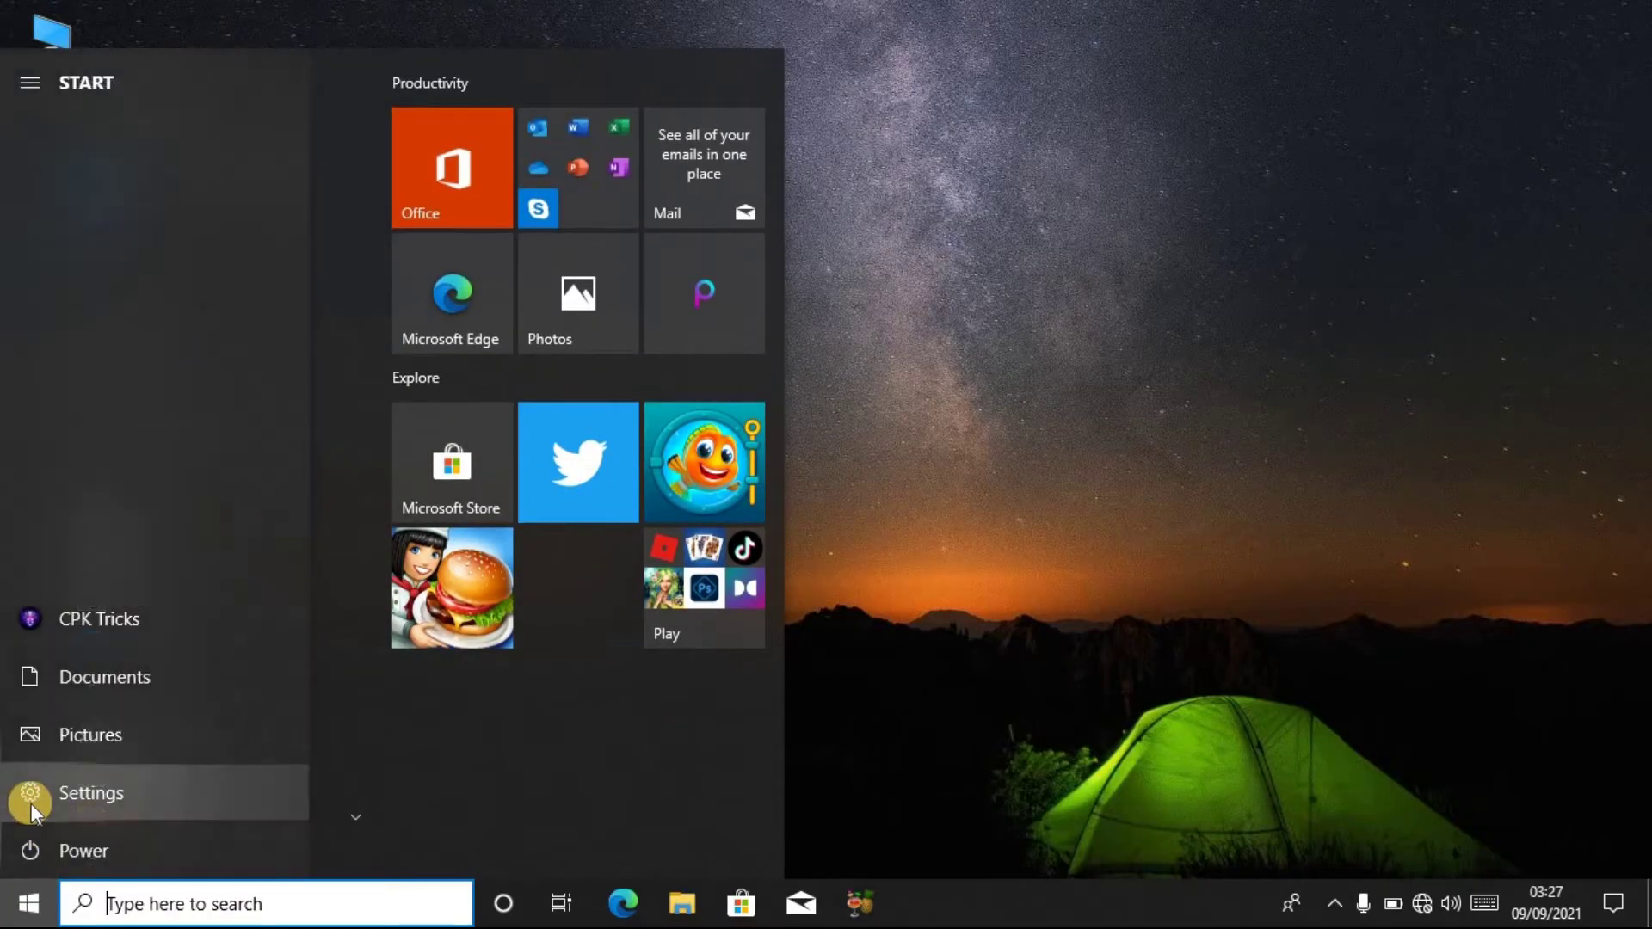
click(121, 798)
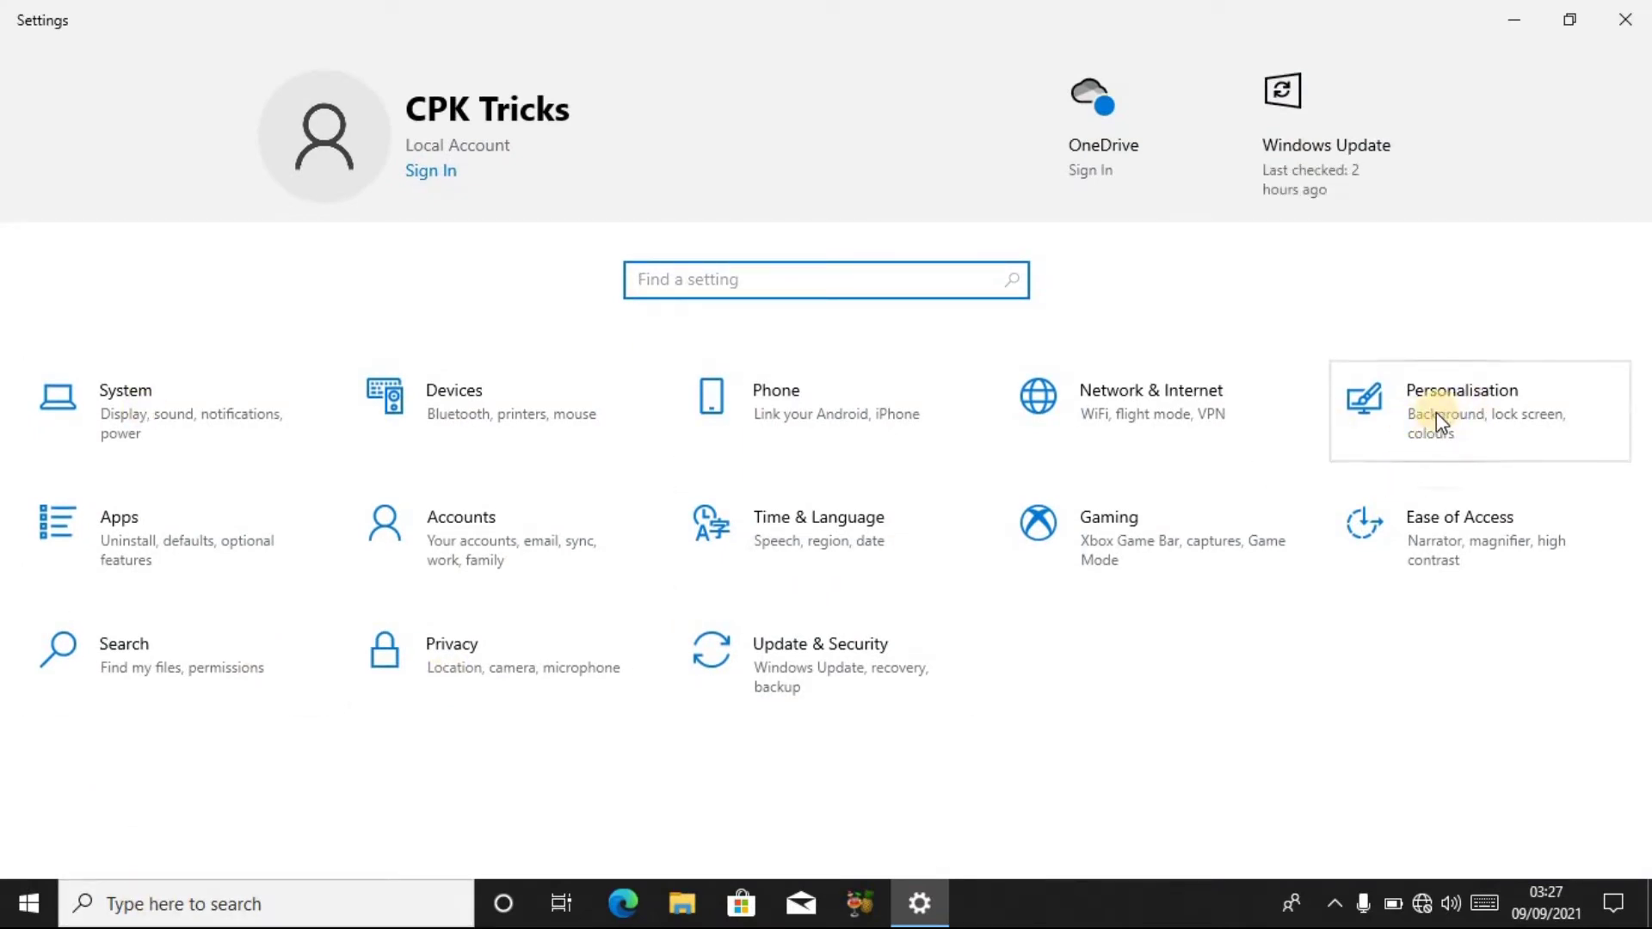
click(1445, 379)
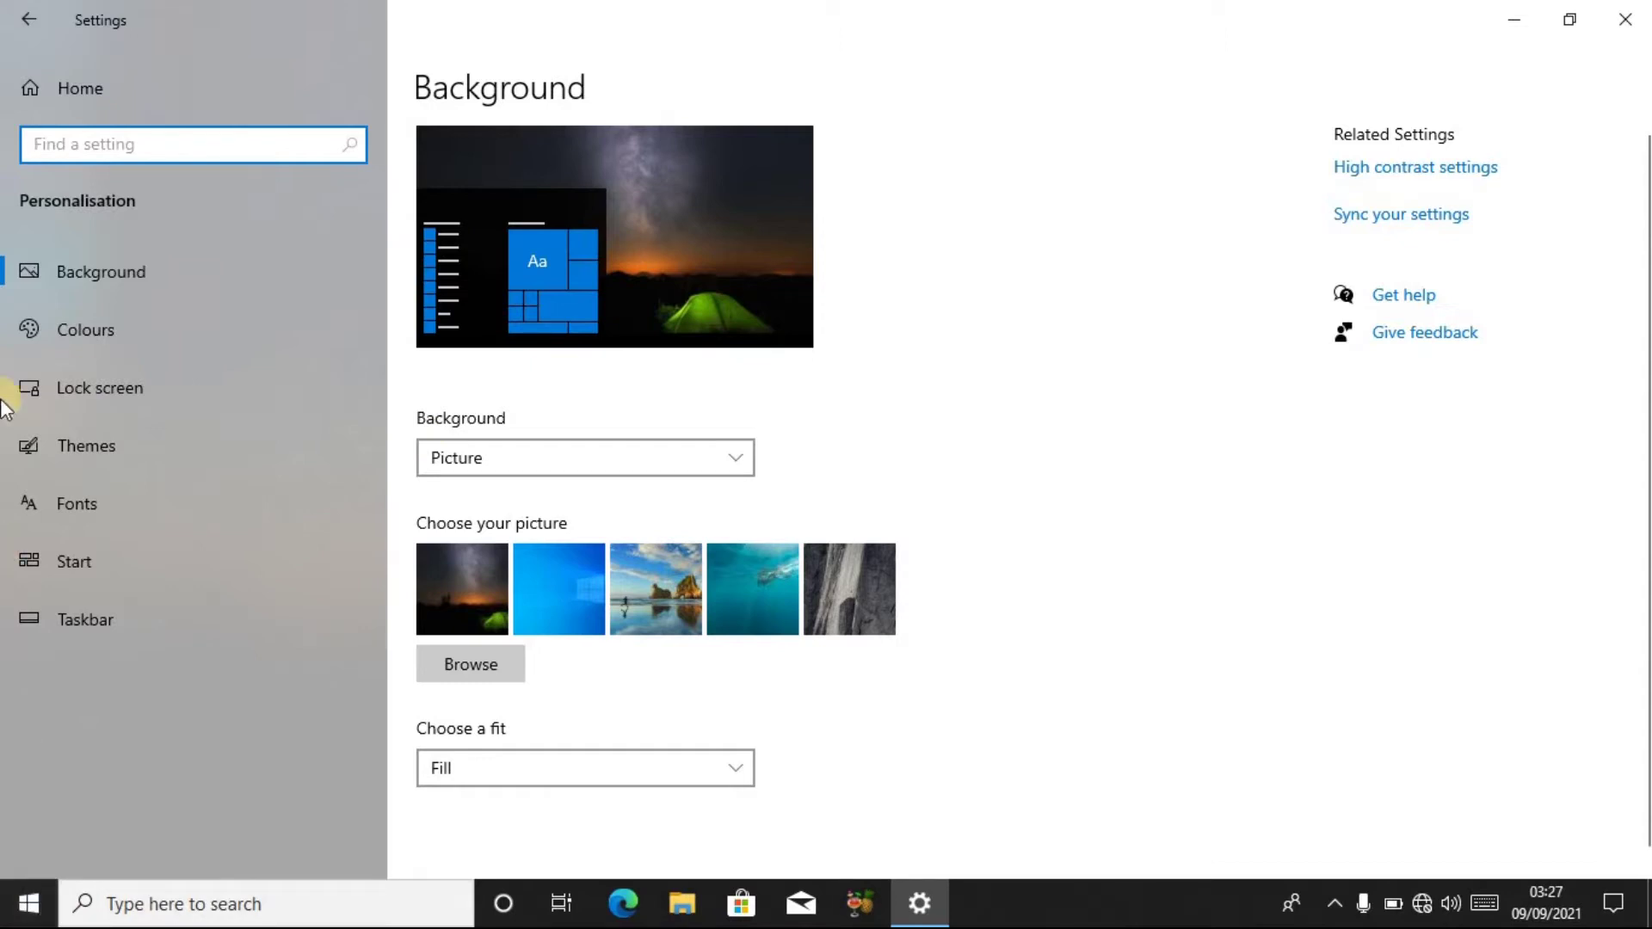
click(32, 328)
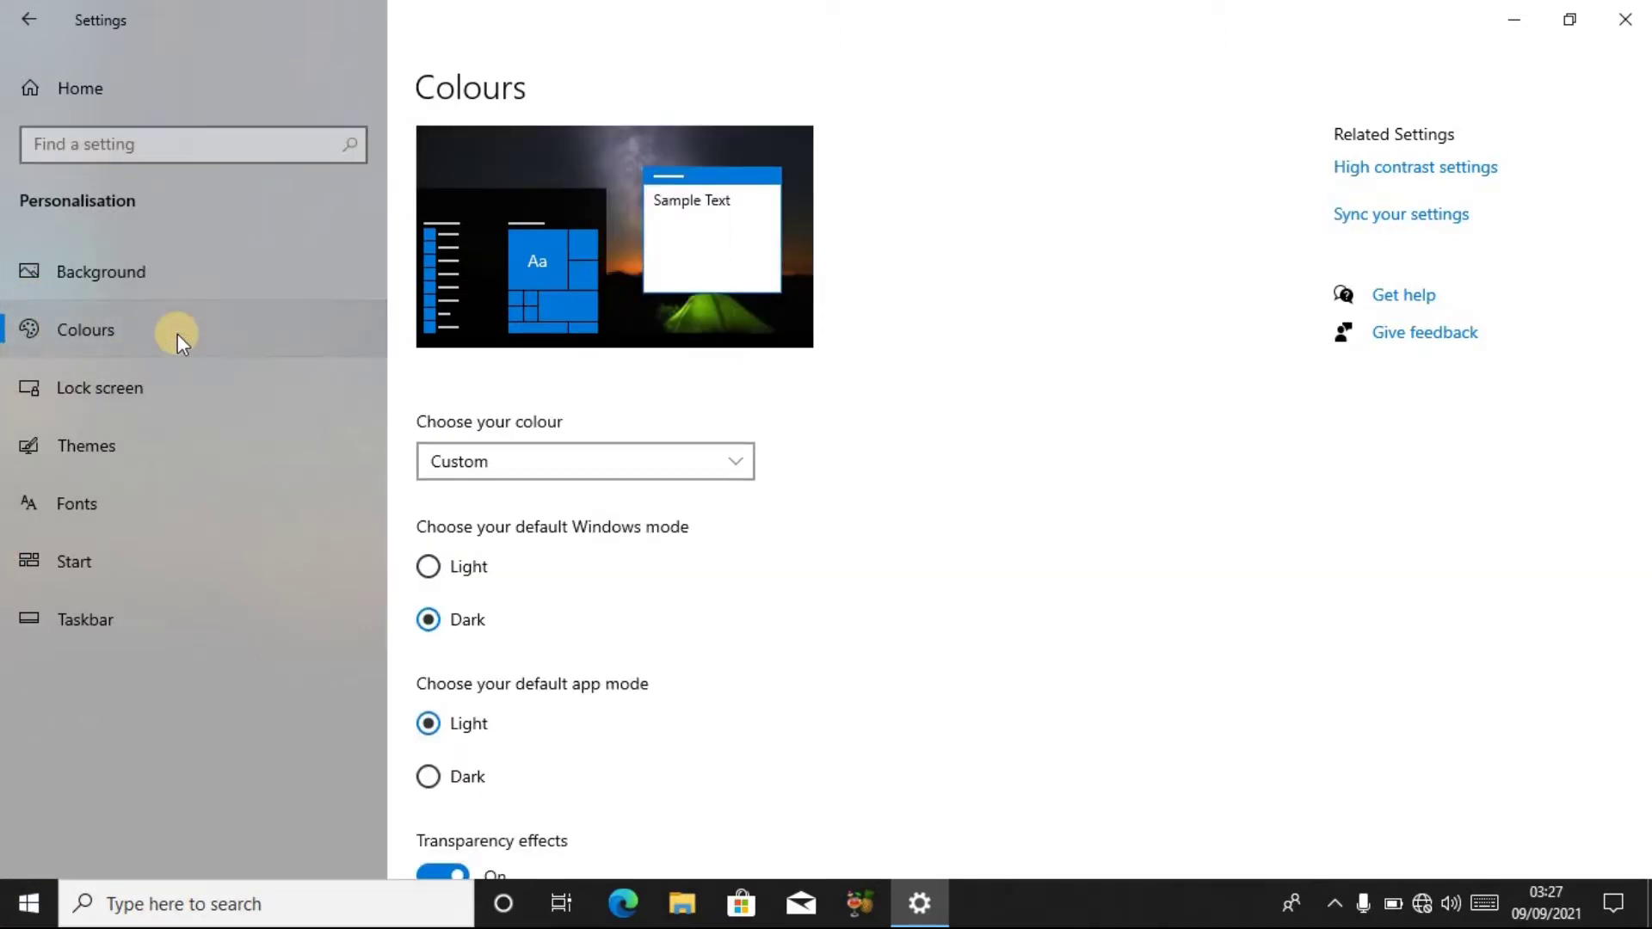
Step: Set the Windows colour choice to Light
click(442, 449)
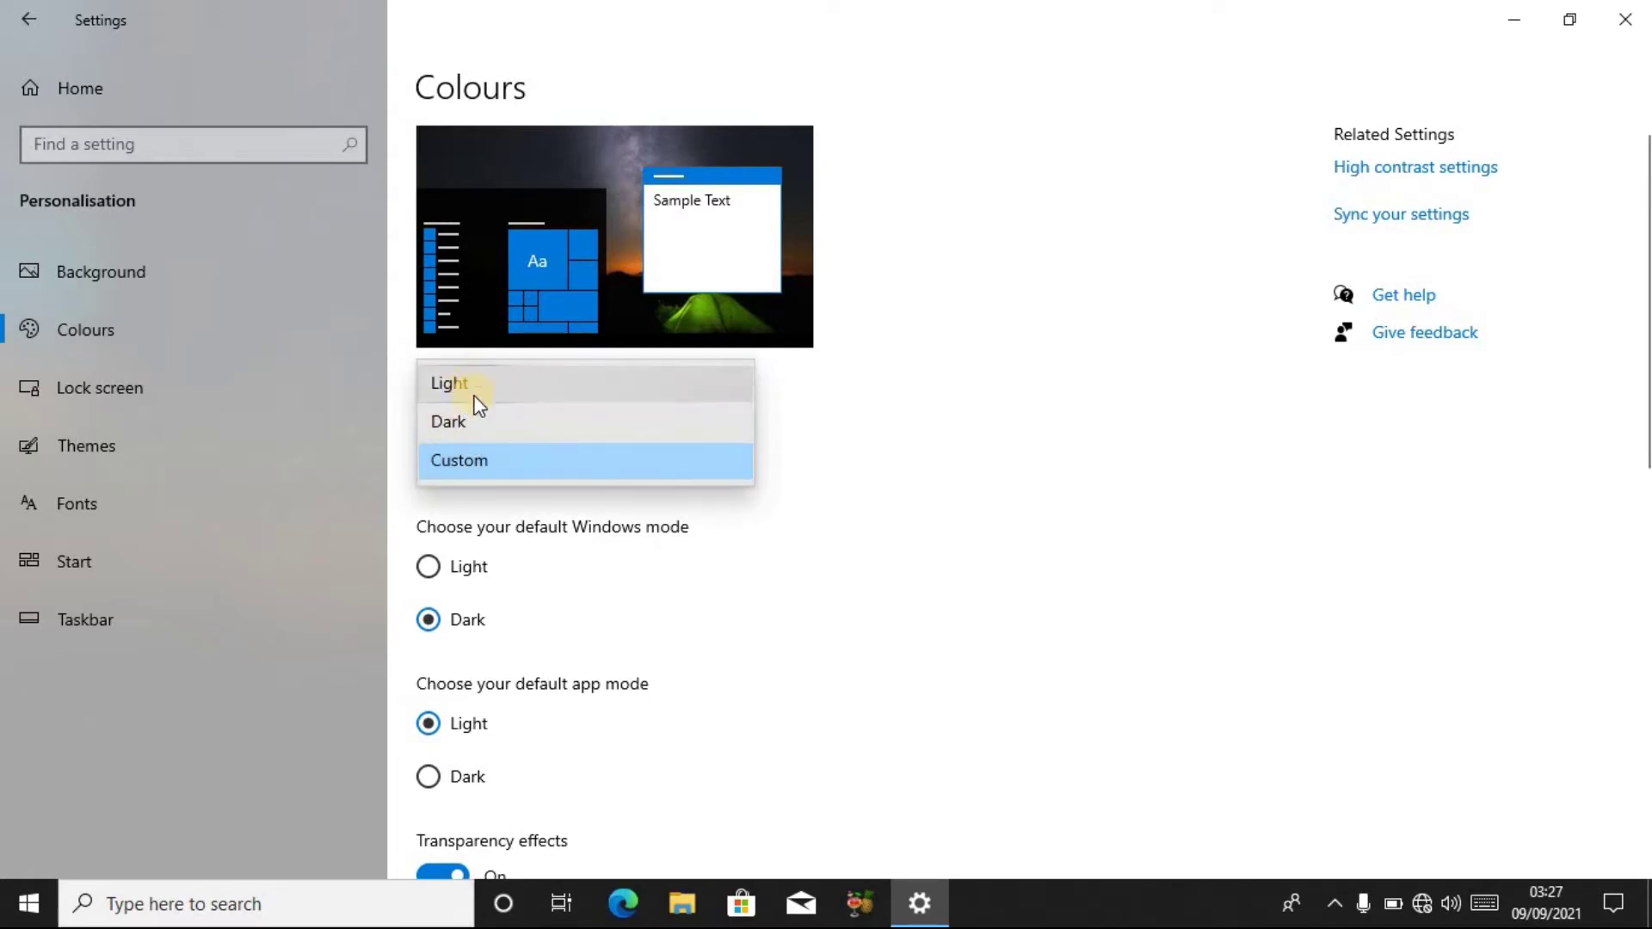
click(818, 435)
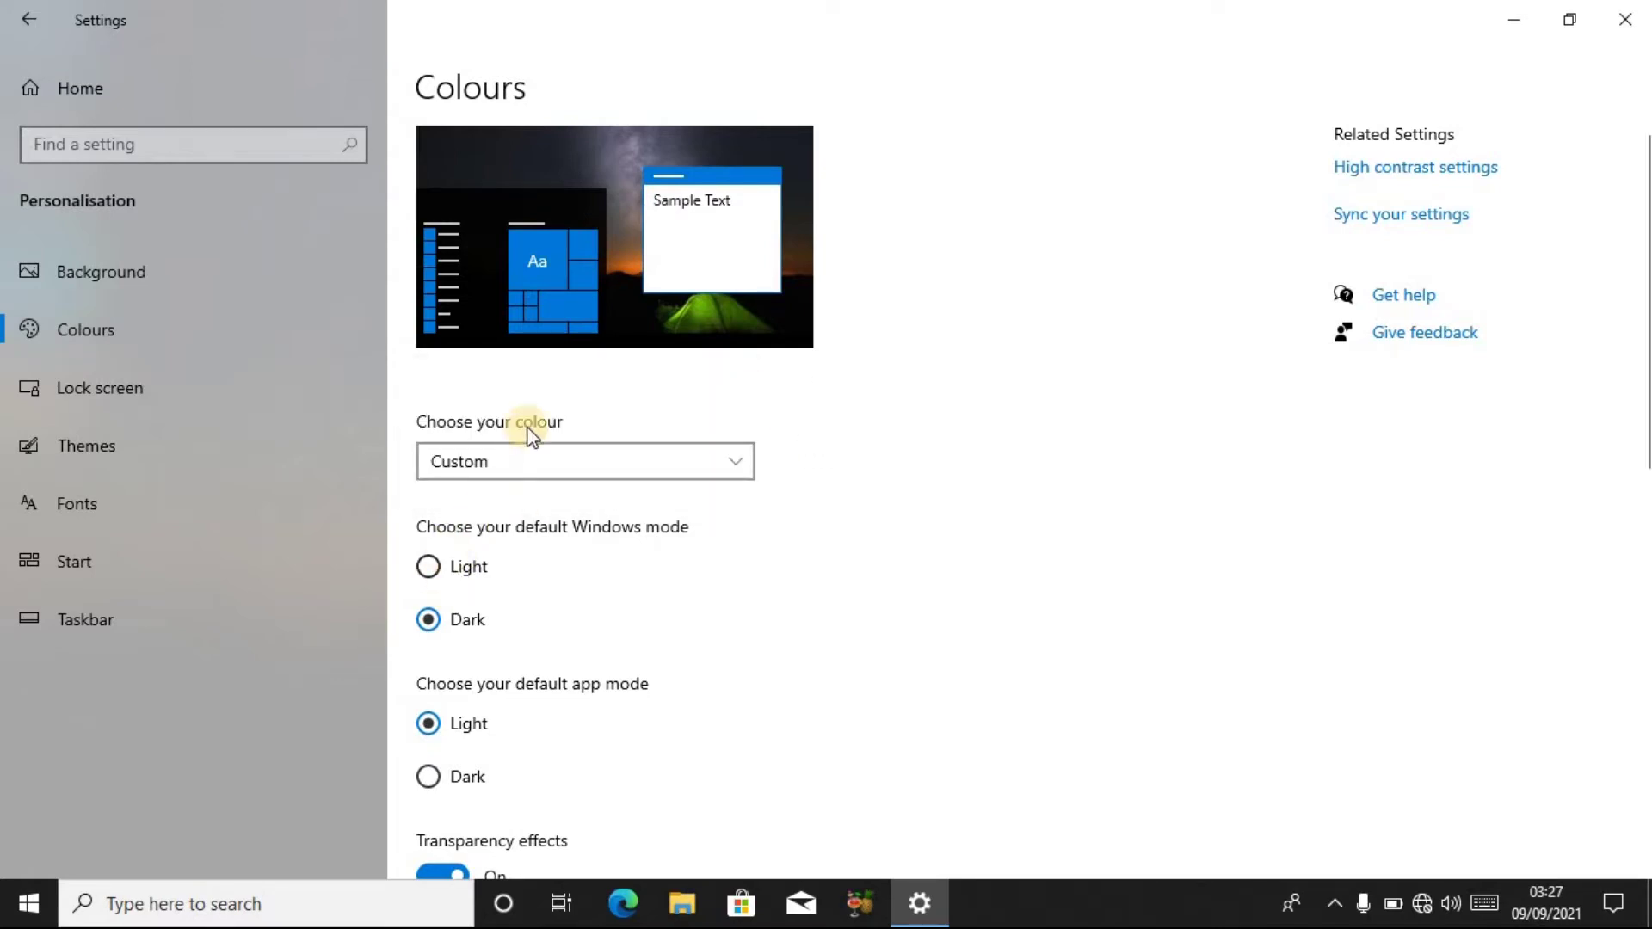
scroll(514, 574, down, 8)
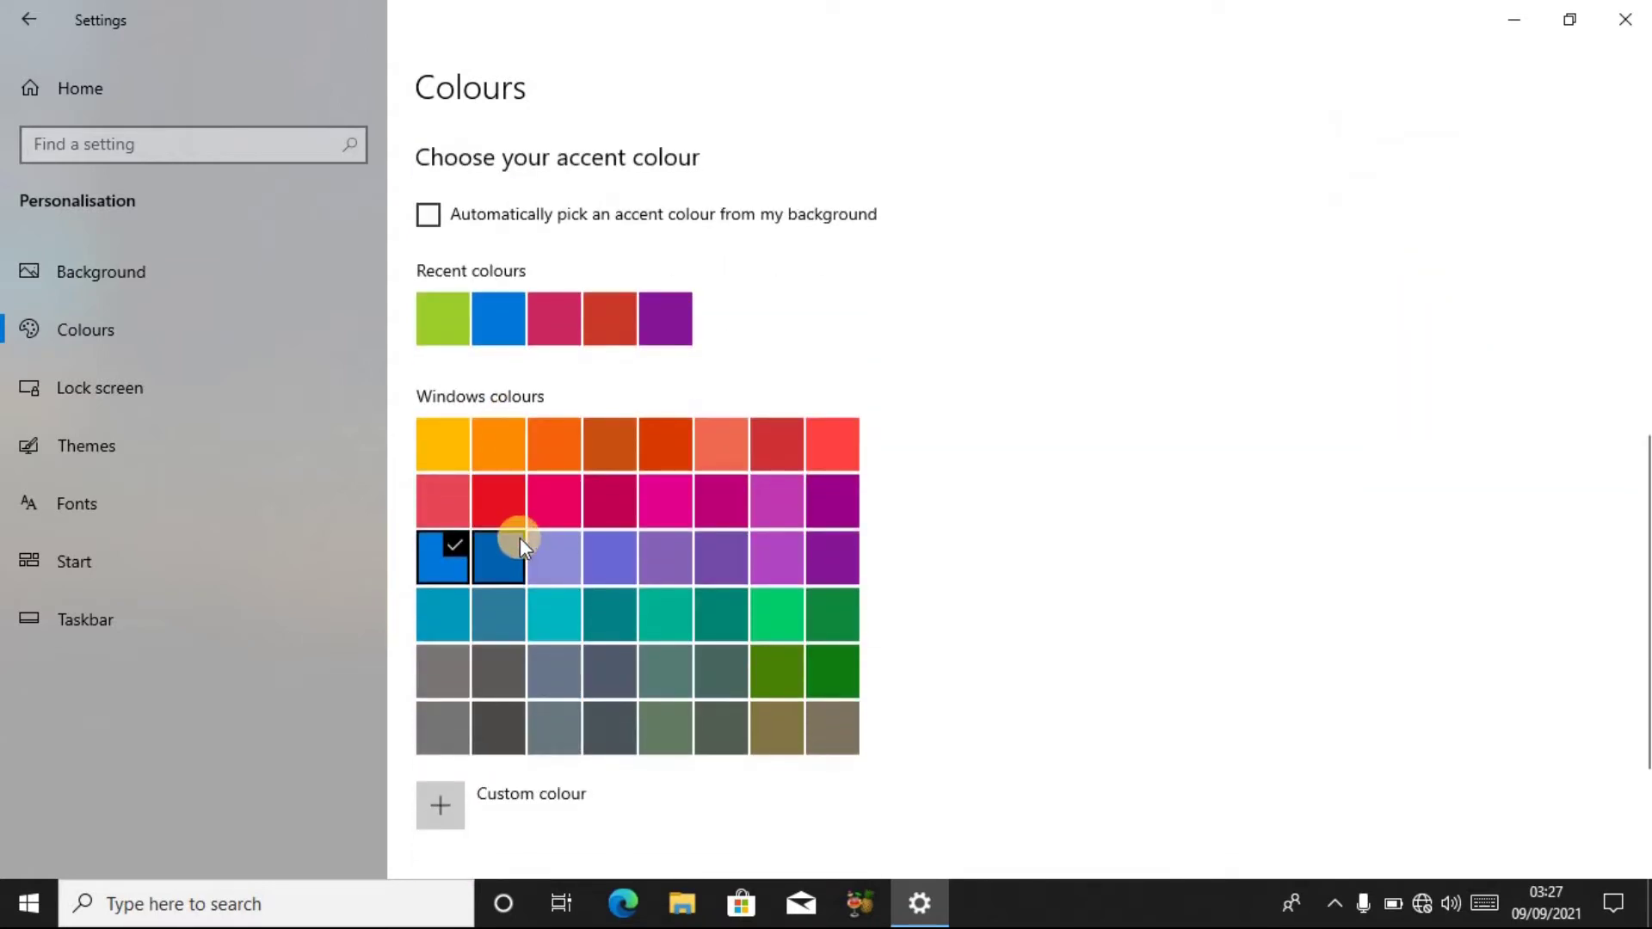
scroll(520, 539, up, 10)
click(463, 458)
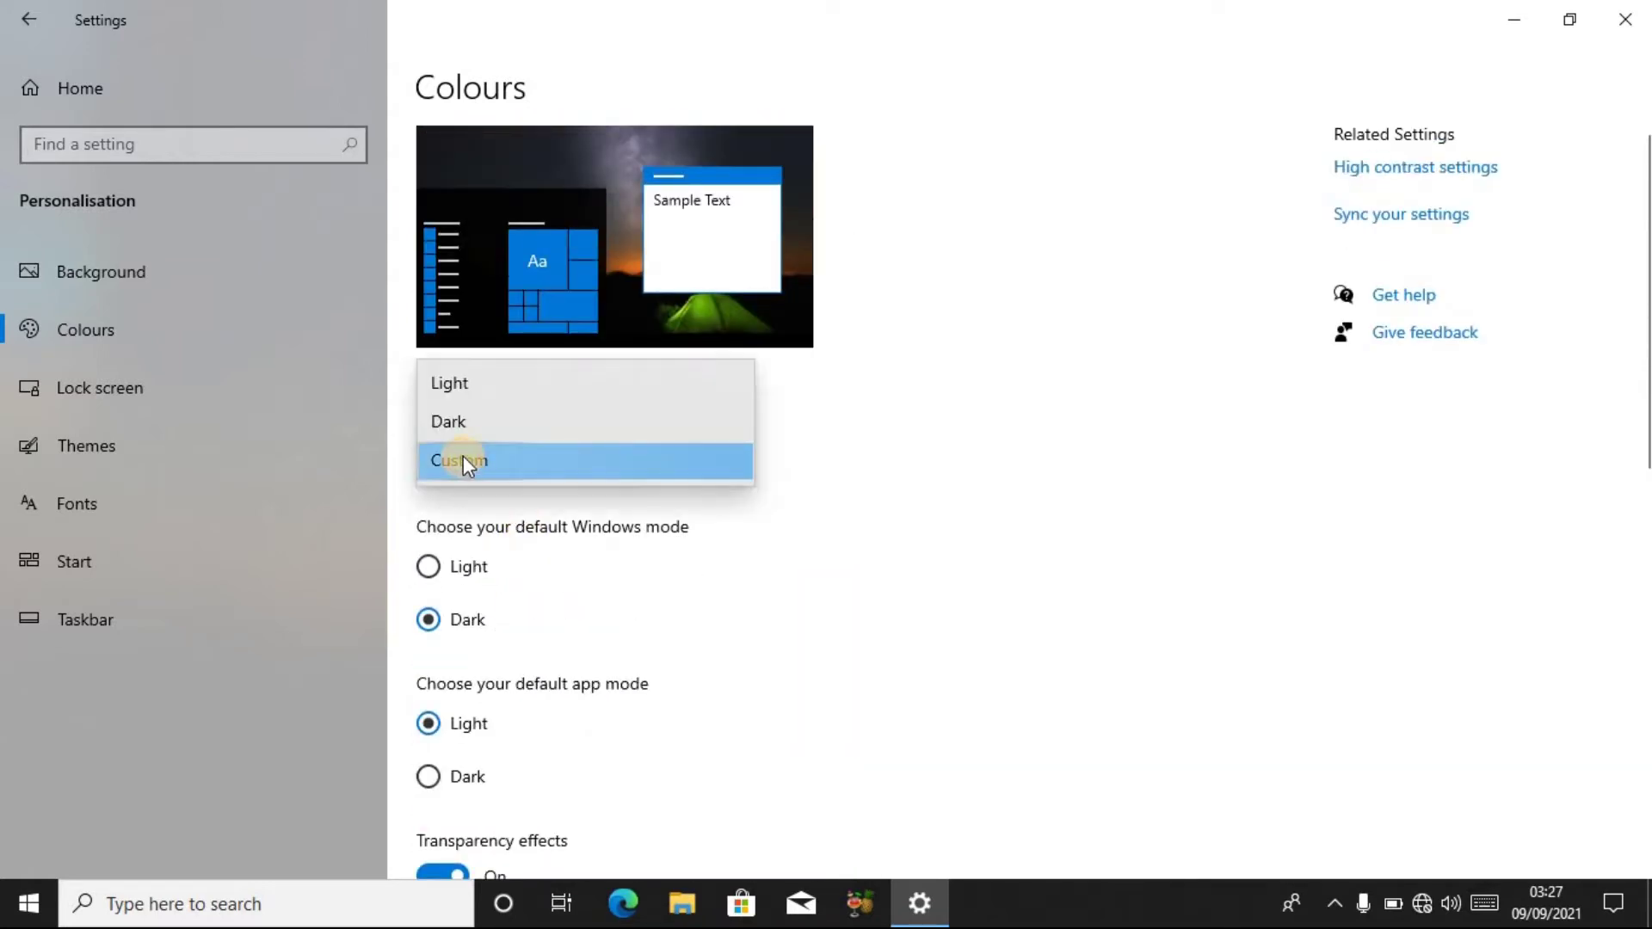
click(457, 384)
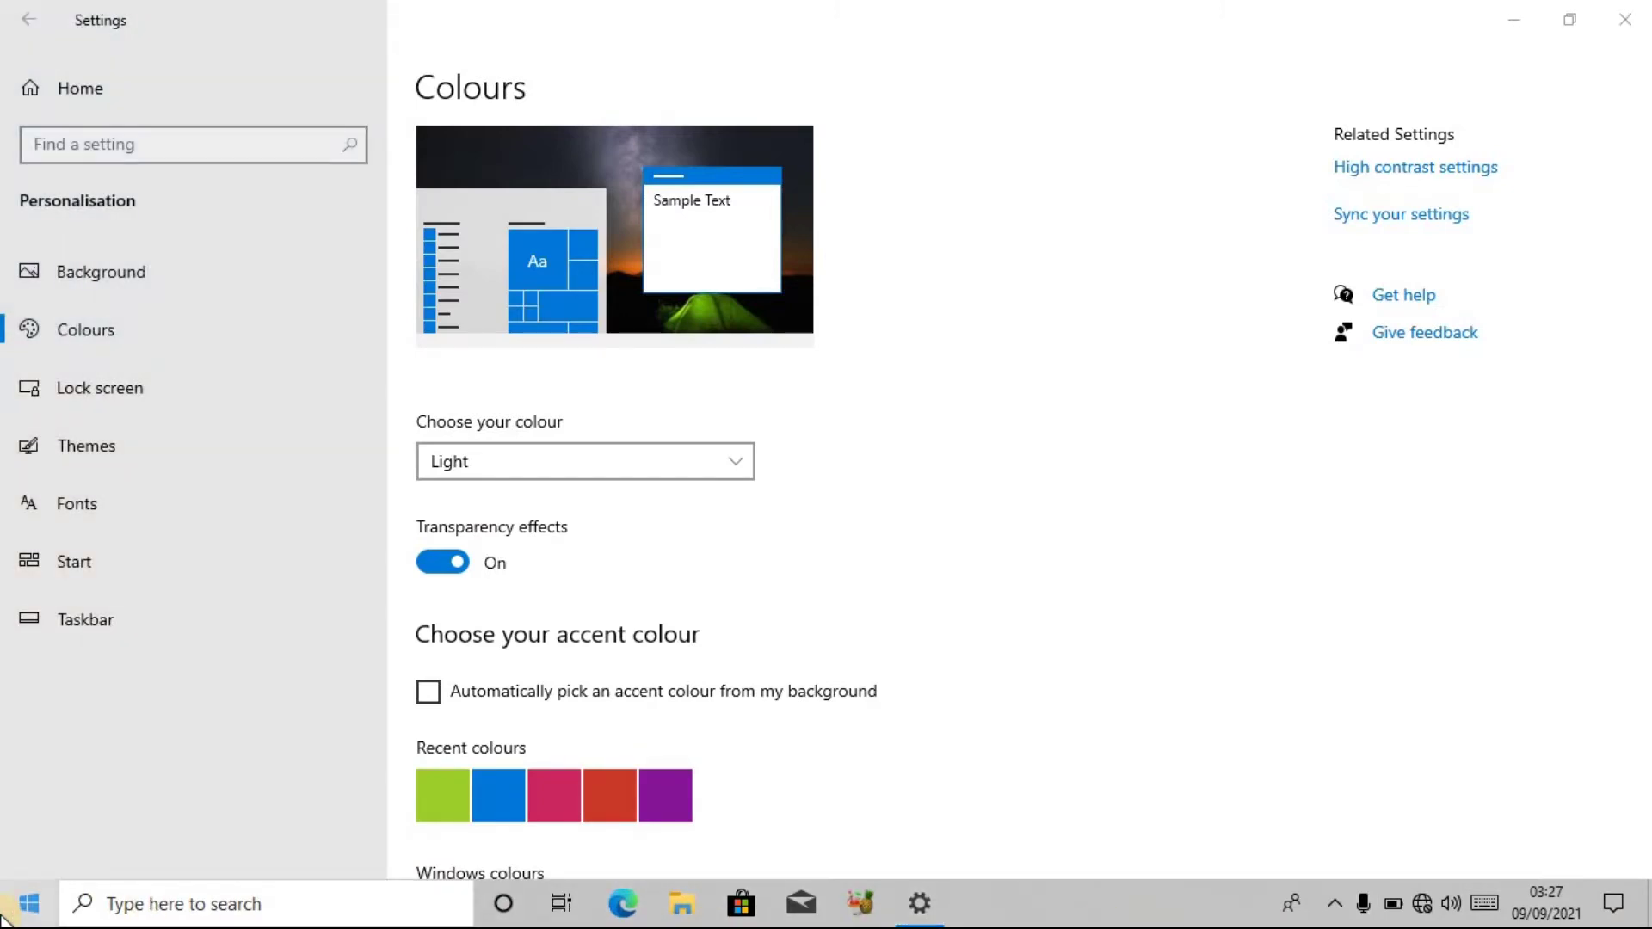
Step: Check how the Start menu and its app list look in the light colours
click(5, 918)
scroll(295, 419, down, 10)
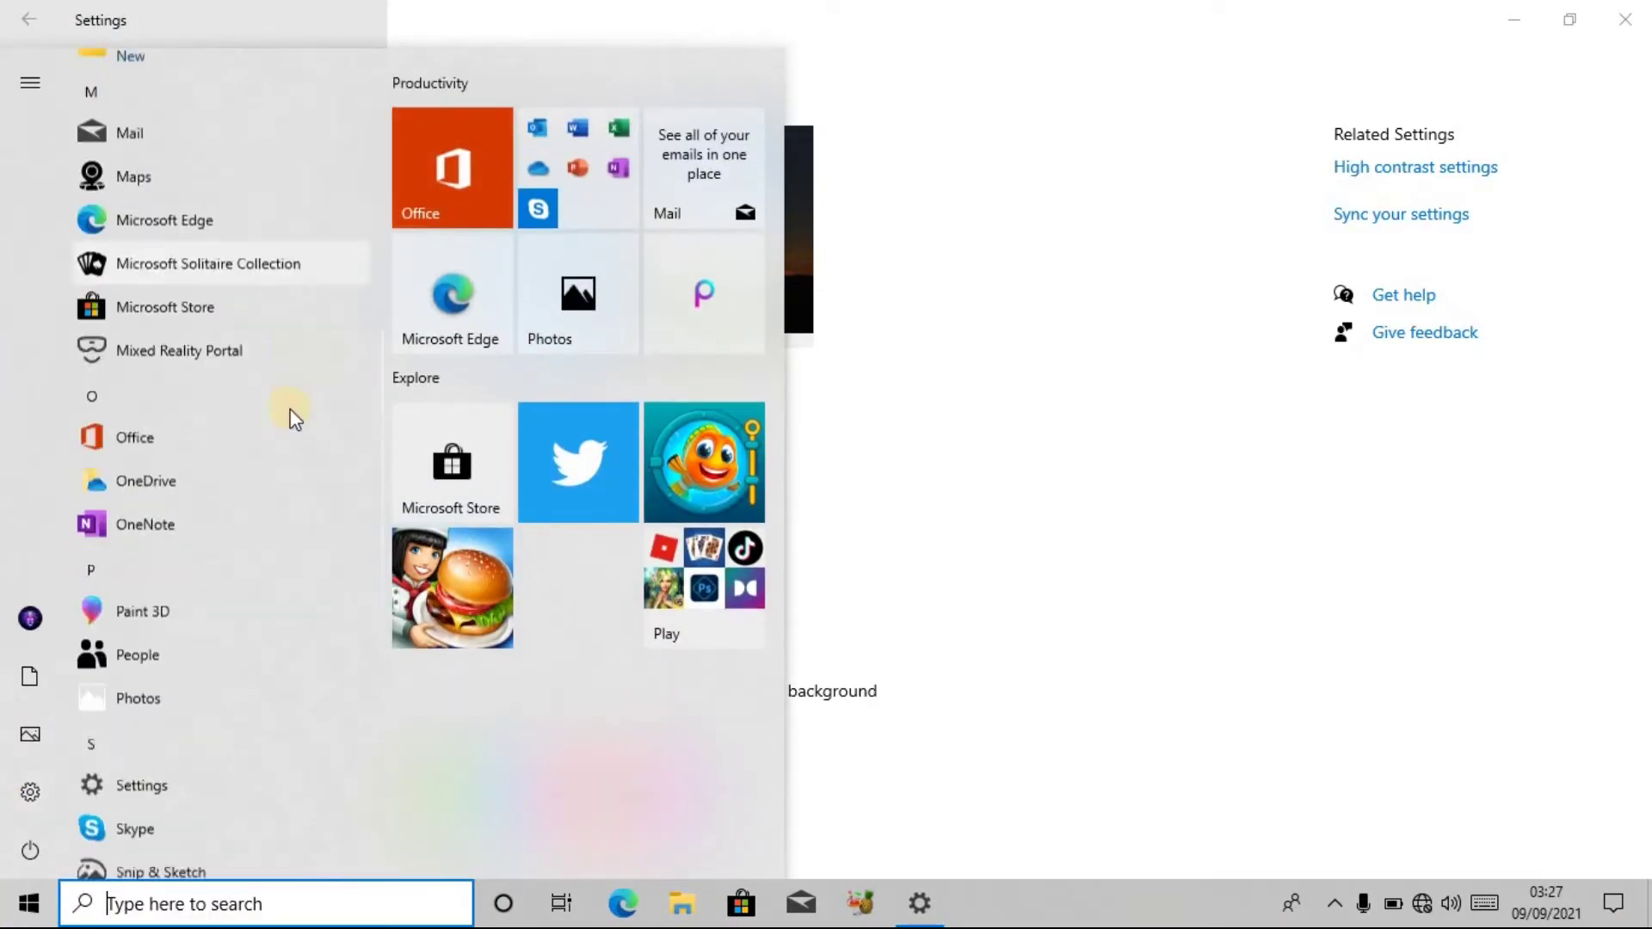
scroll(295, 419, down, 5)
scroll(269, 464, up, 5)
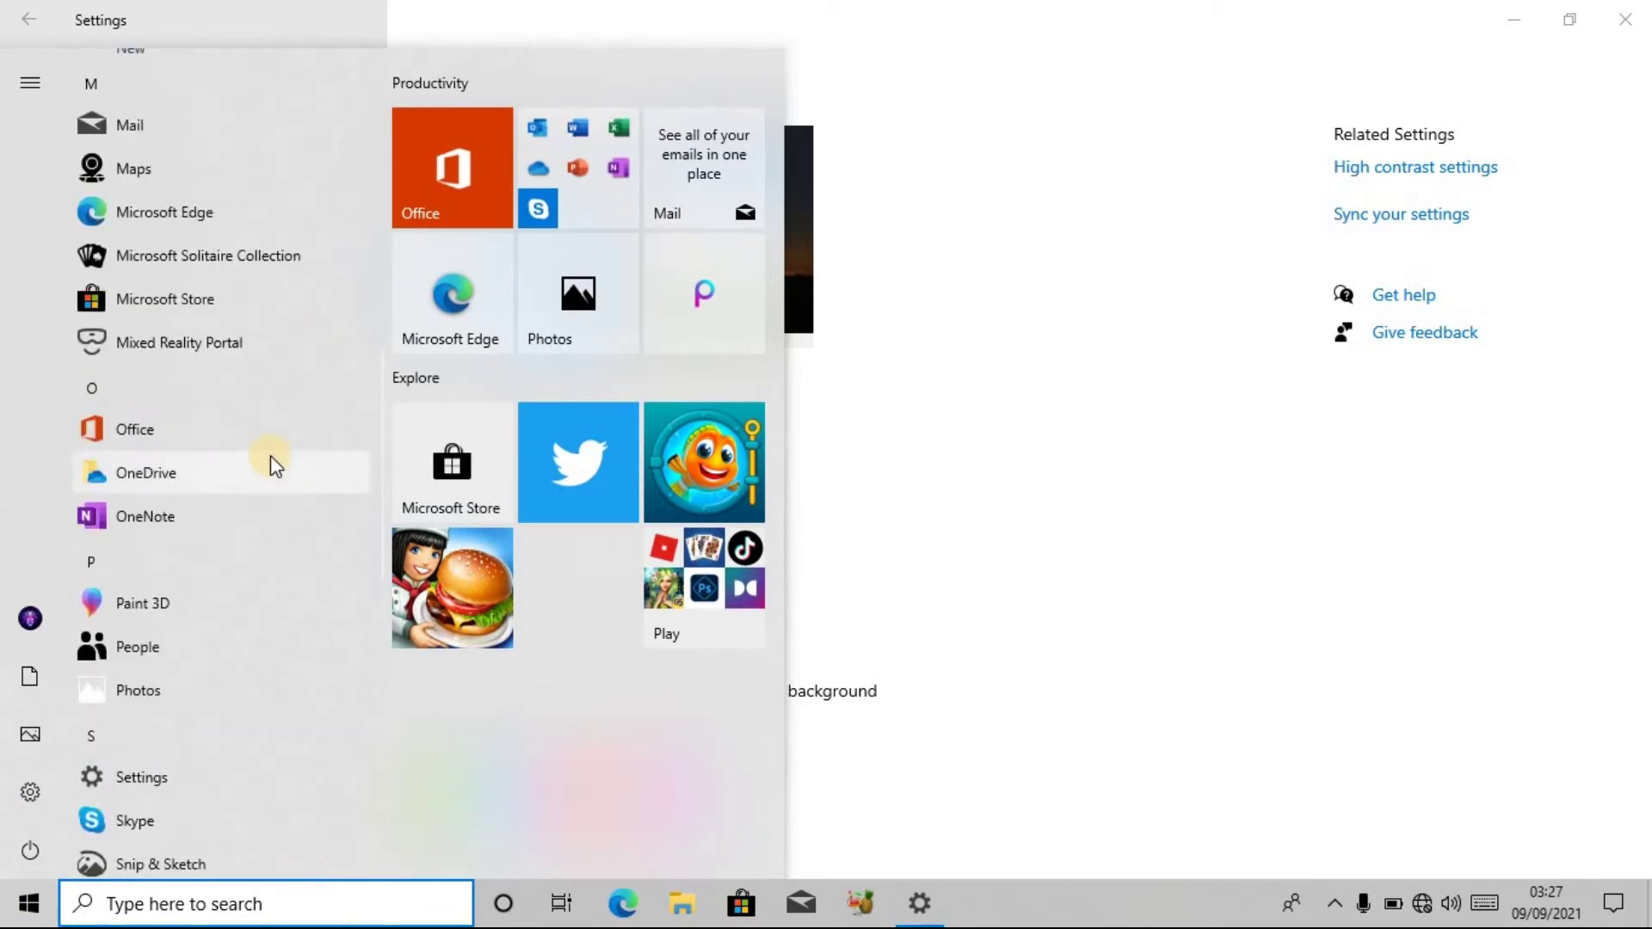
click(976, 332)
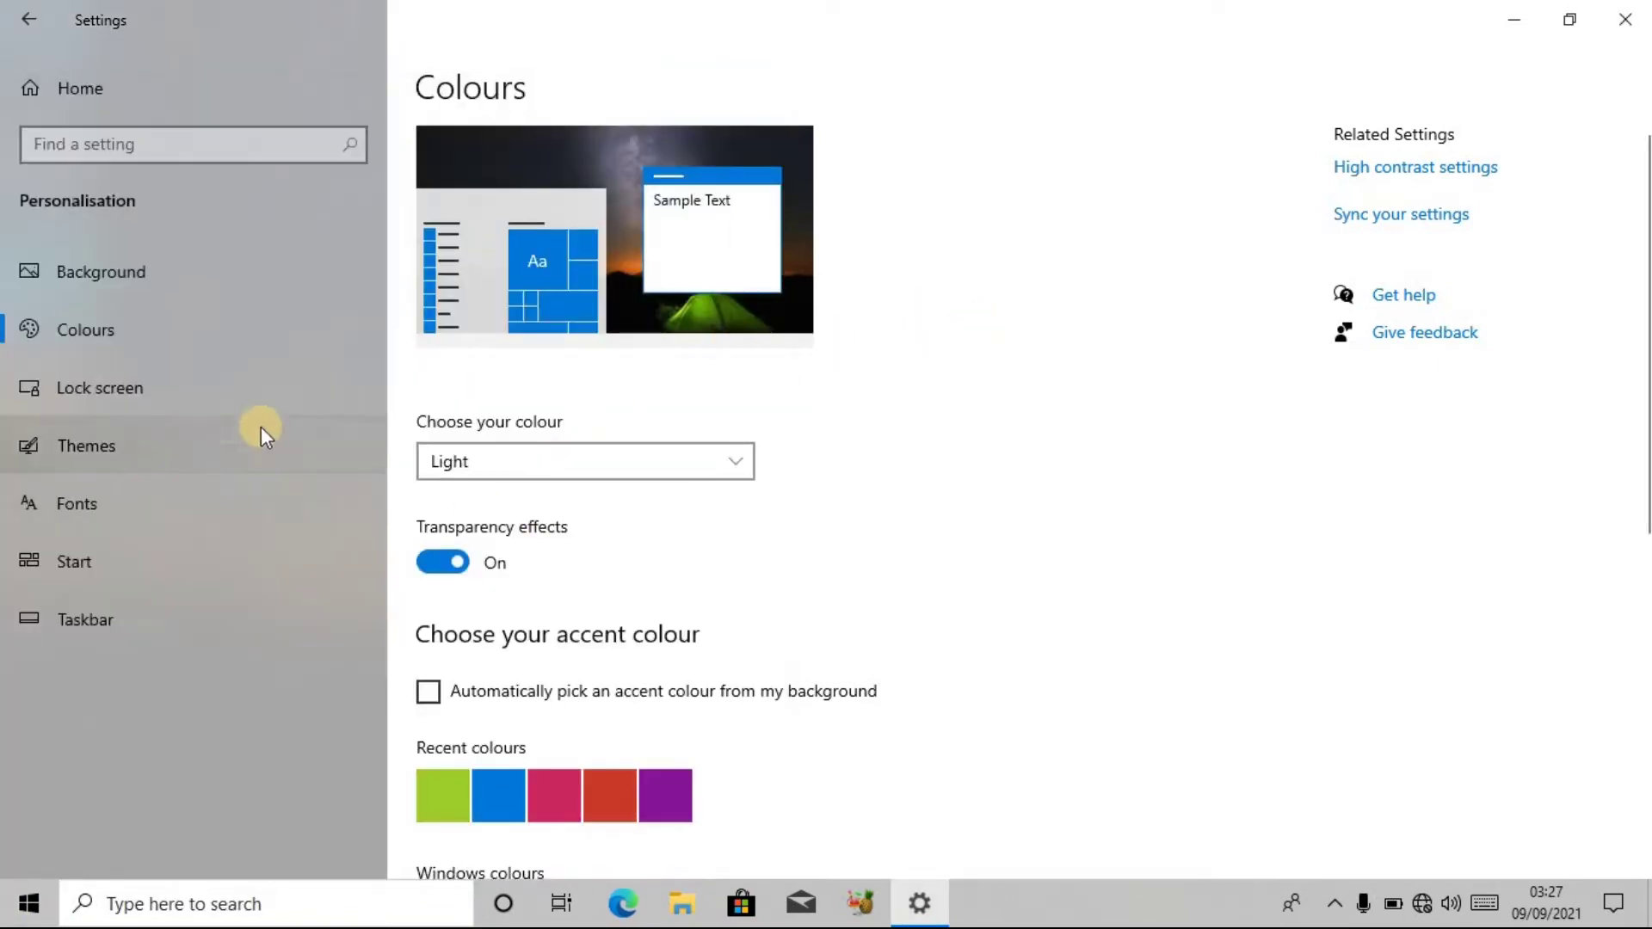
Step: Close the Settings window and refresh the desktop
click(1625, 17)
right_click(1173, 228)
click(1192, 280)
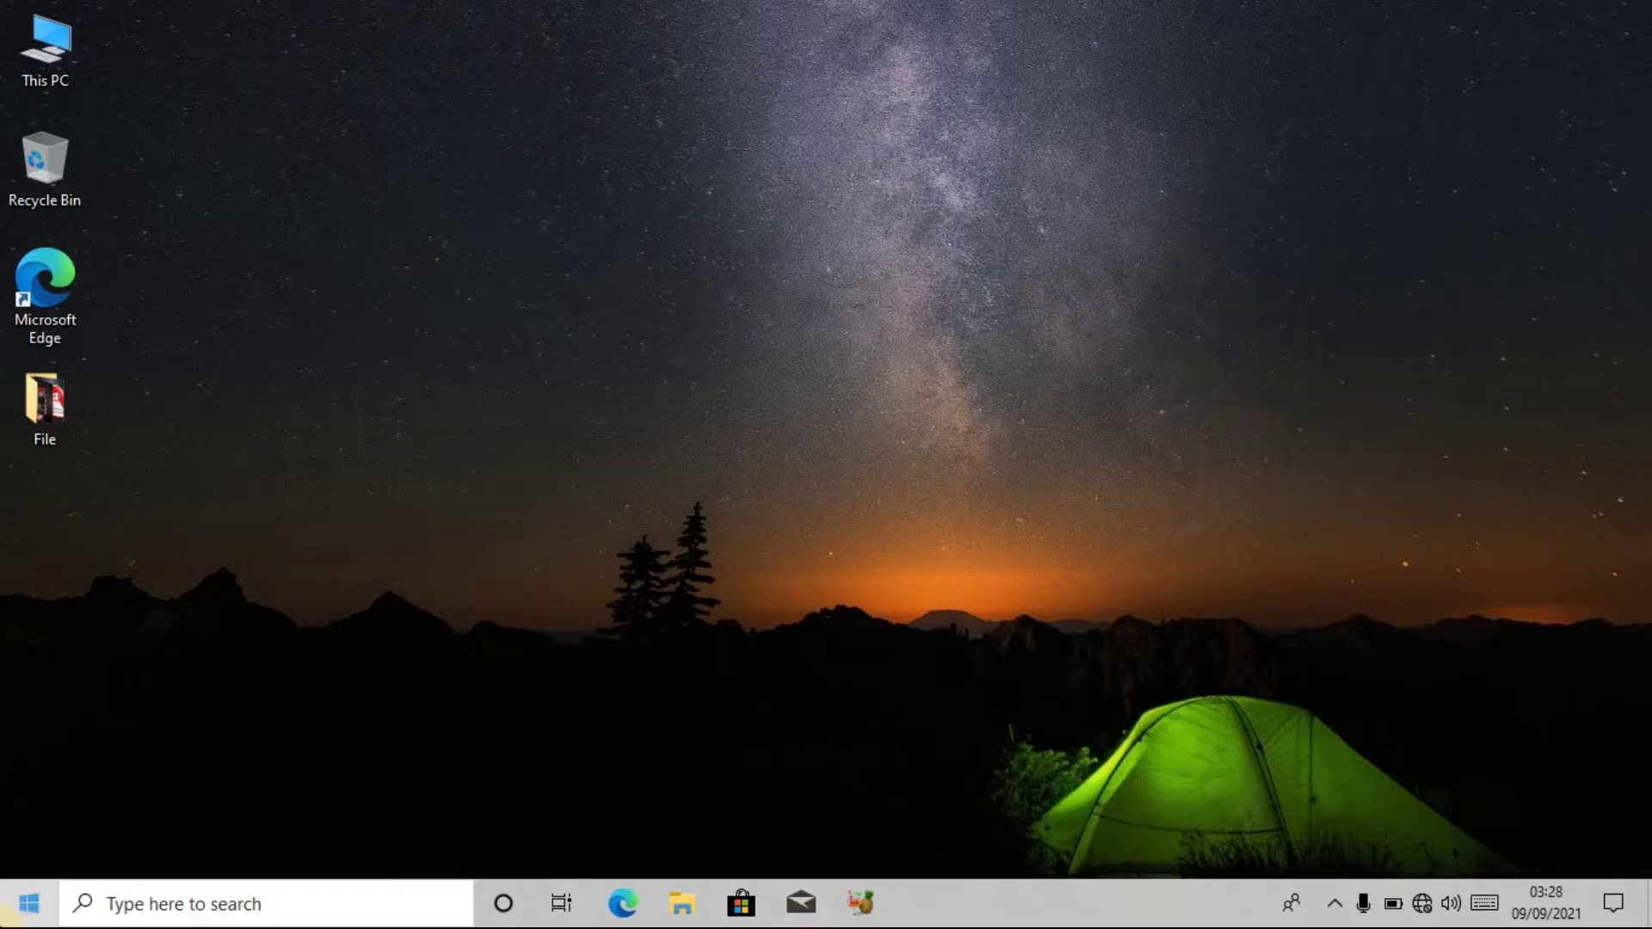
right_click(978, 266)
click(1074, 335)
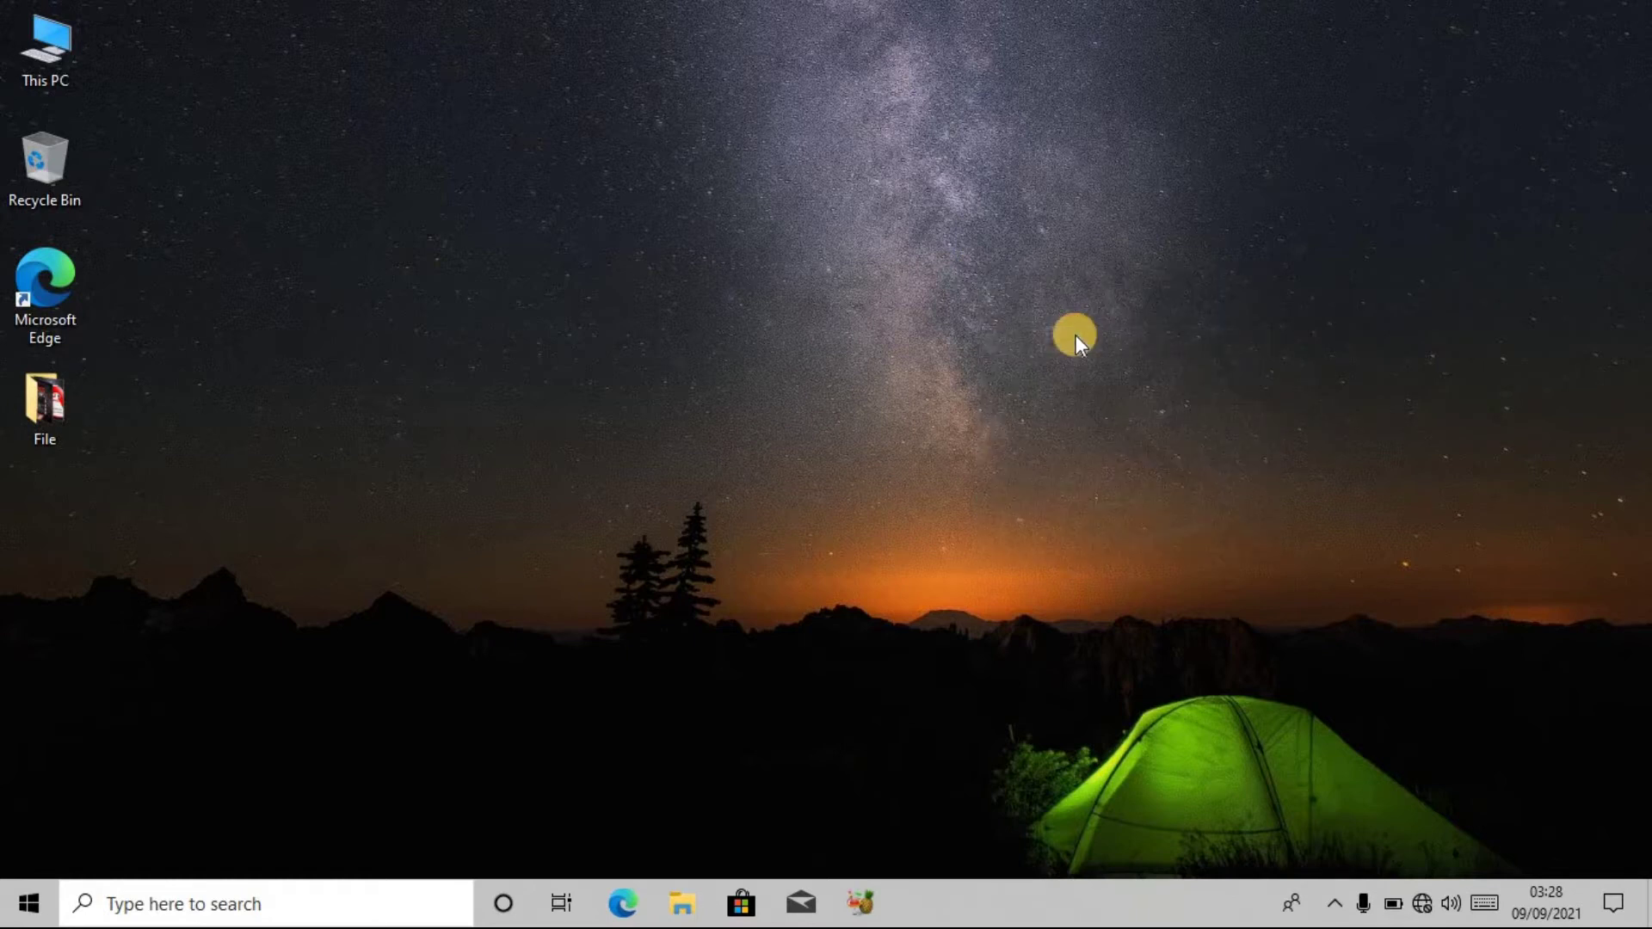
right_click(853, 270)
click(874, 337)
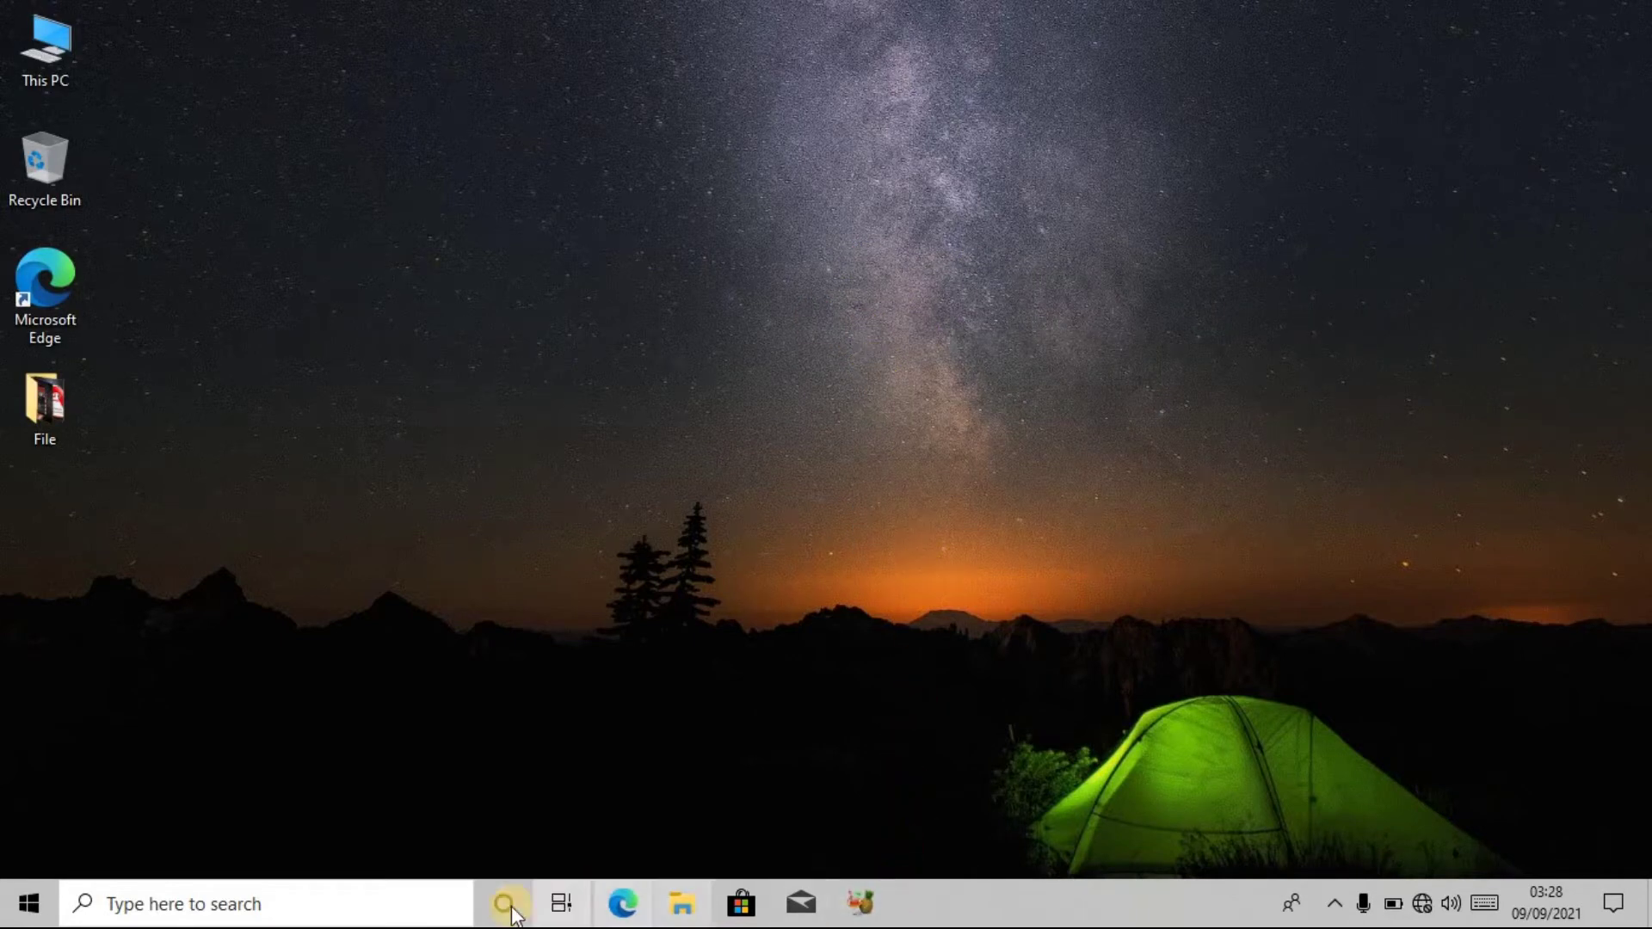
Step: Unlock the taskbar so that its layout can be rearranged
right_click(1041, 910)
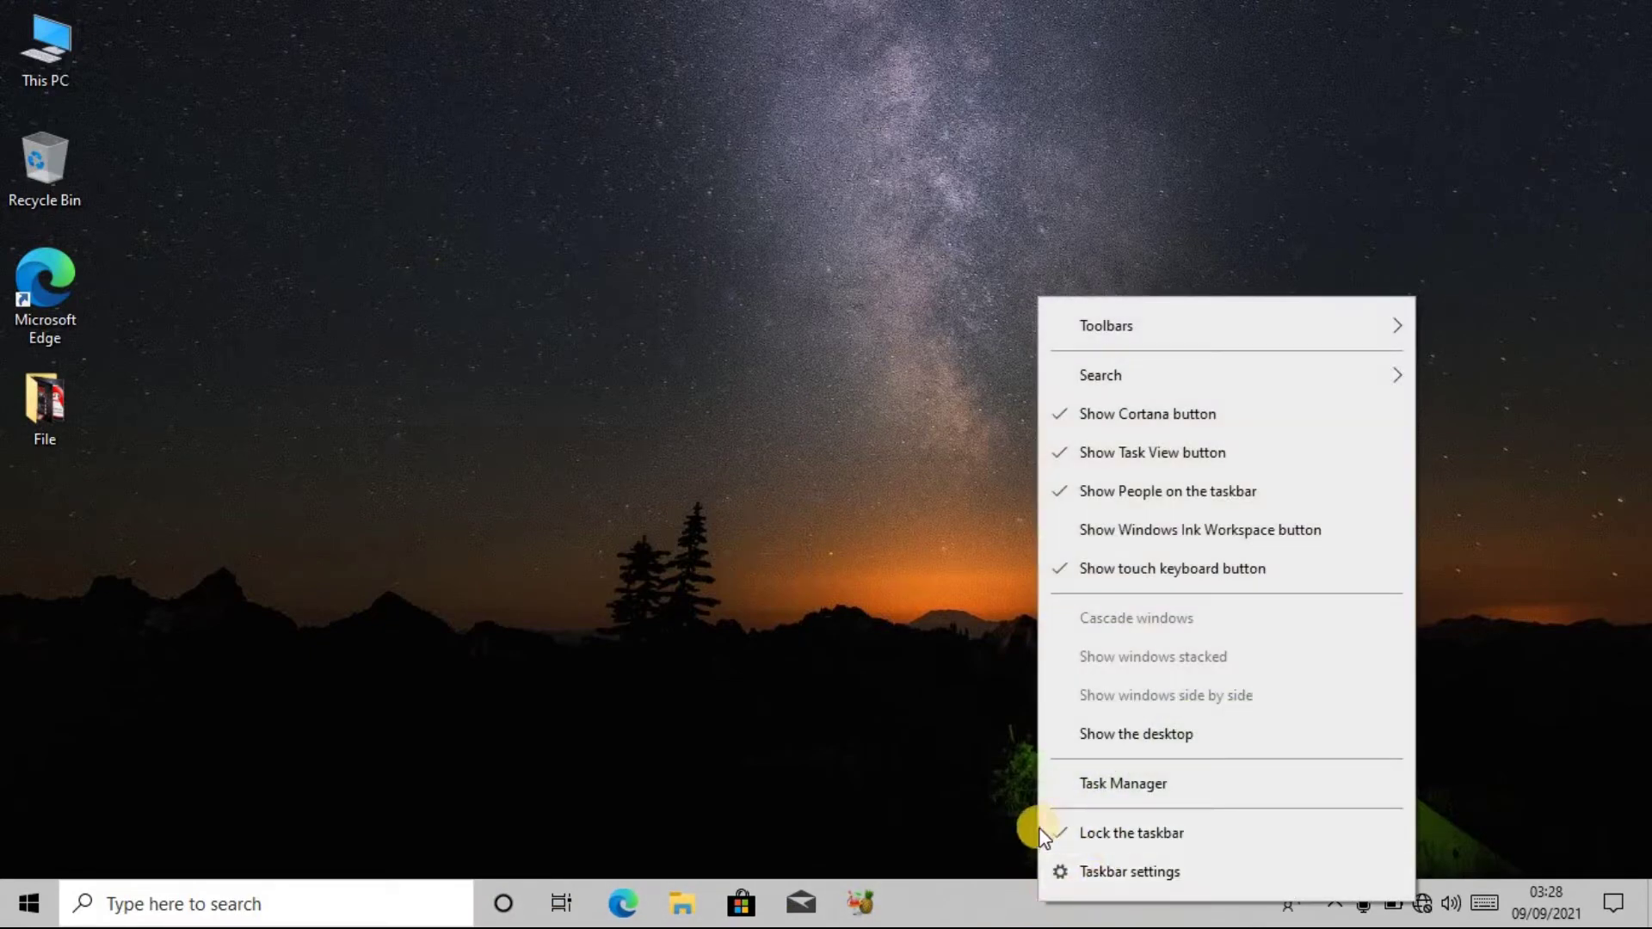
click(1101, 833)
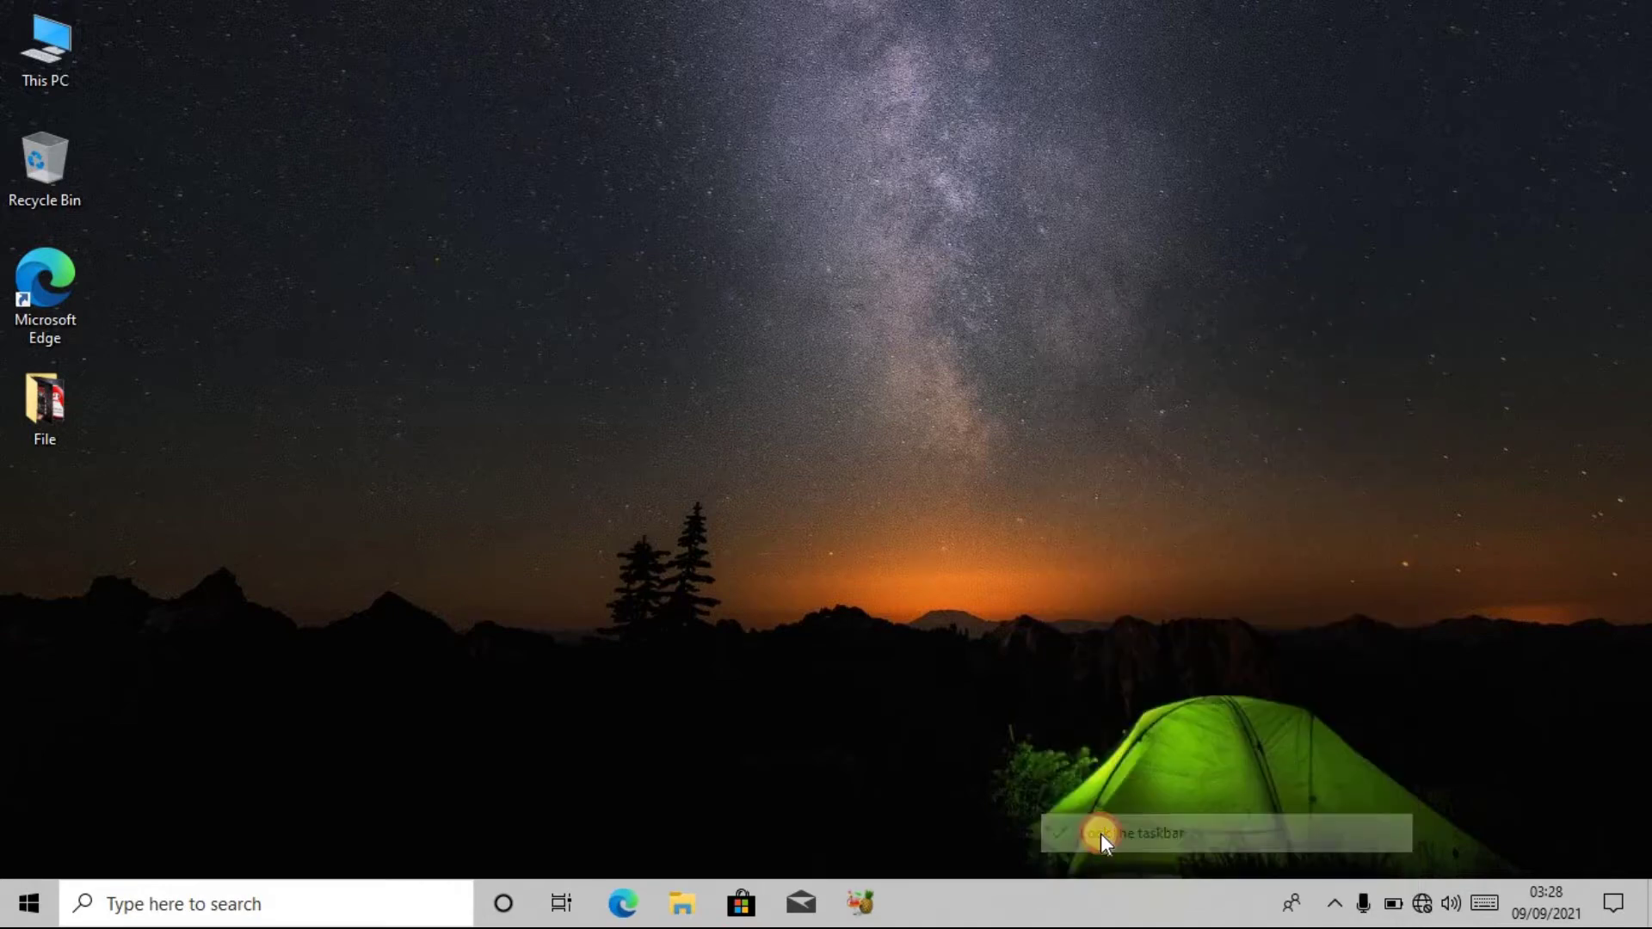
right_click(1046, 898)
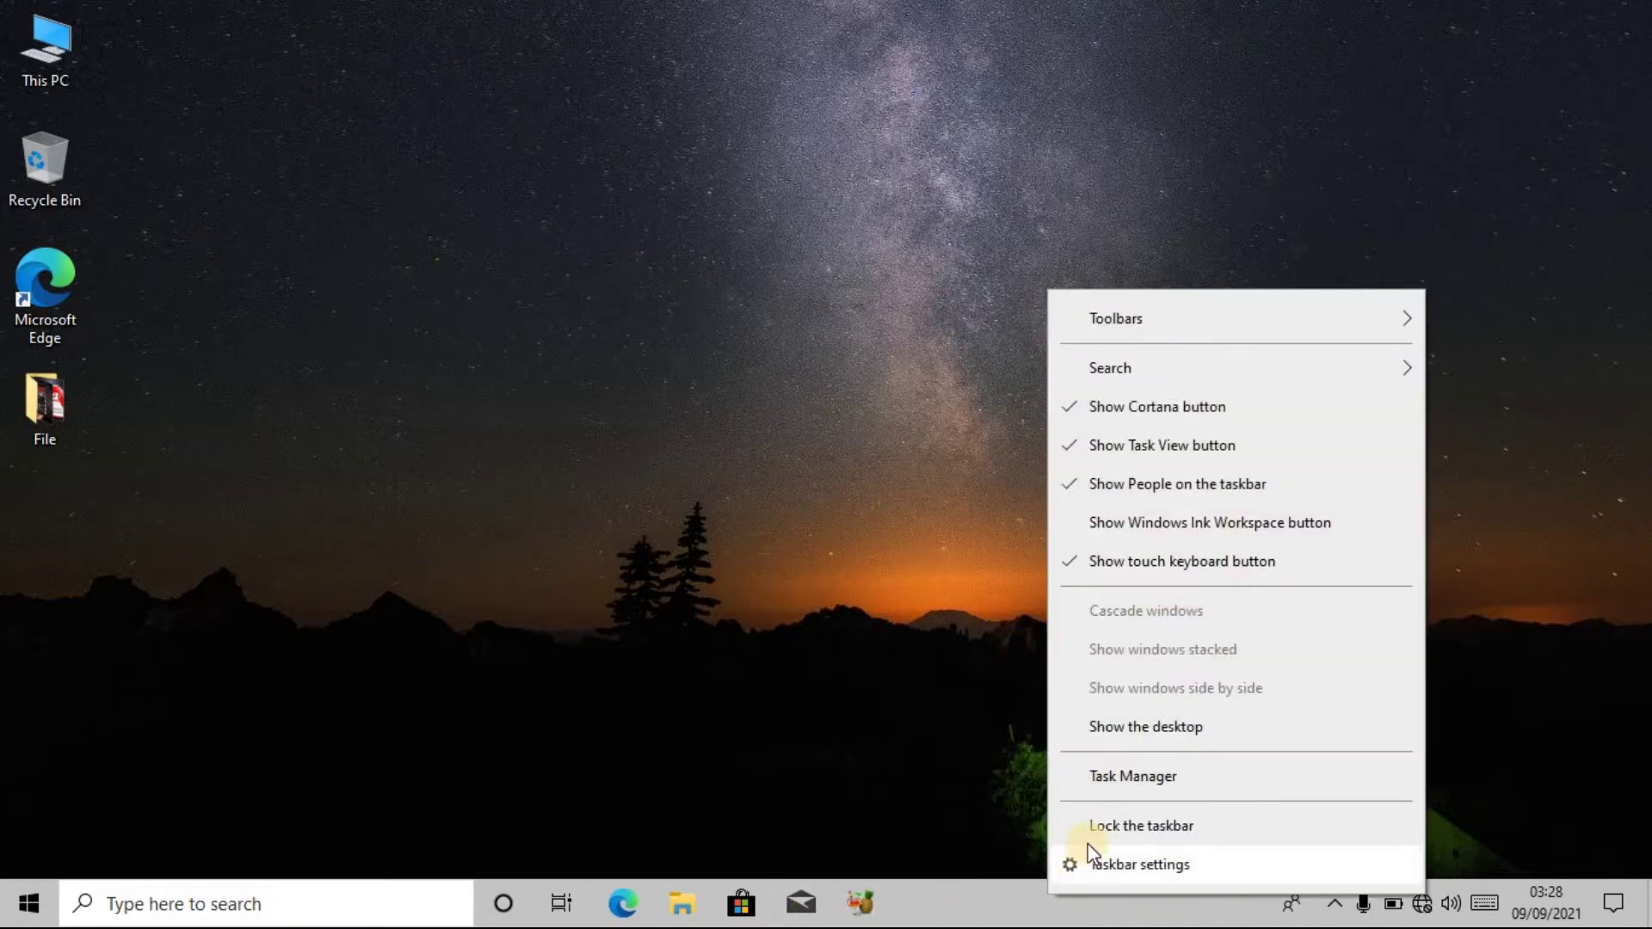
Step: Hide the Cortana button and the Task View button from the taskbar
right_click(986, 903)
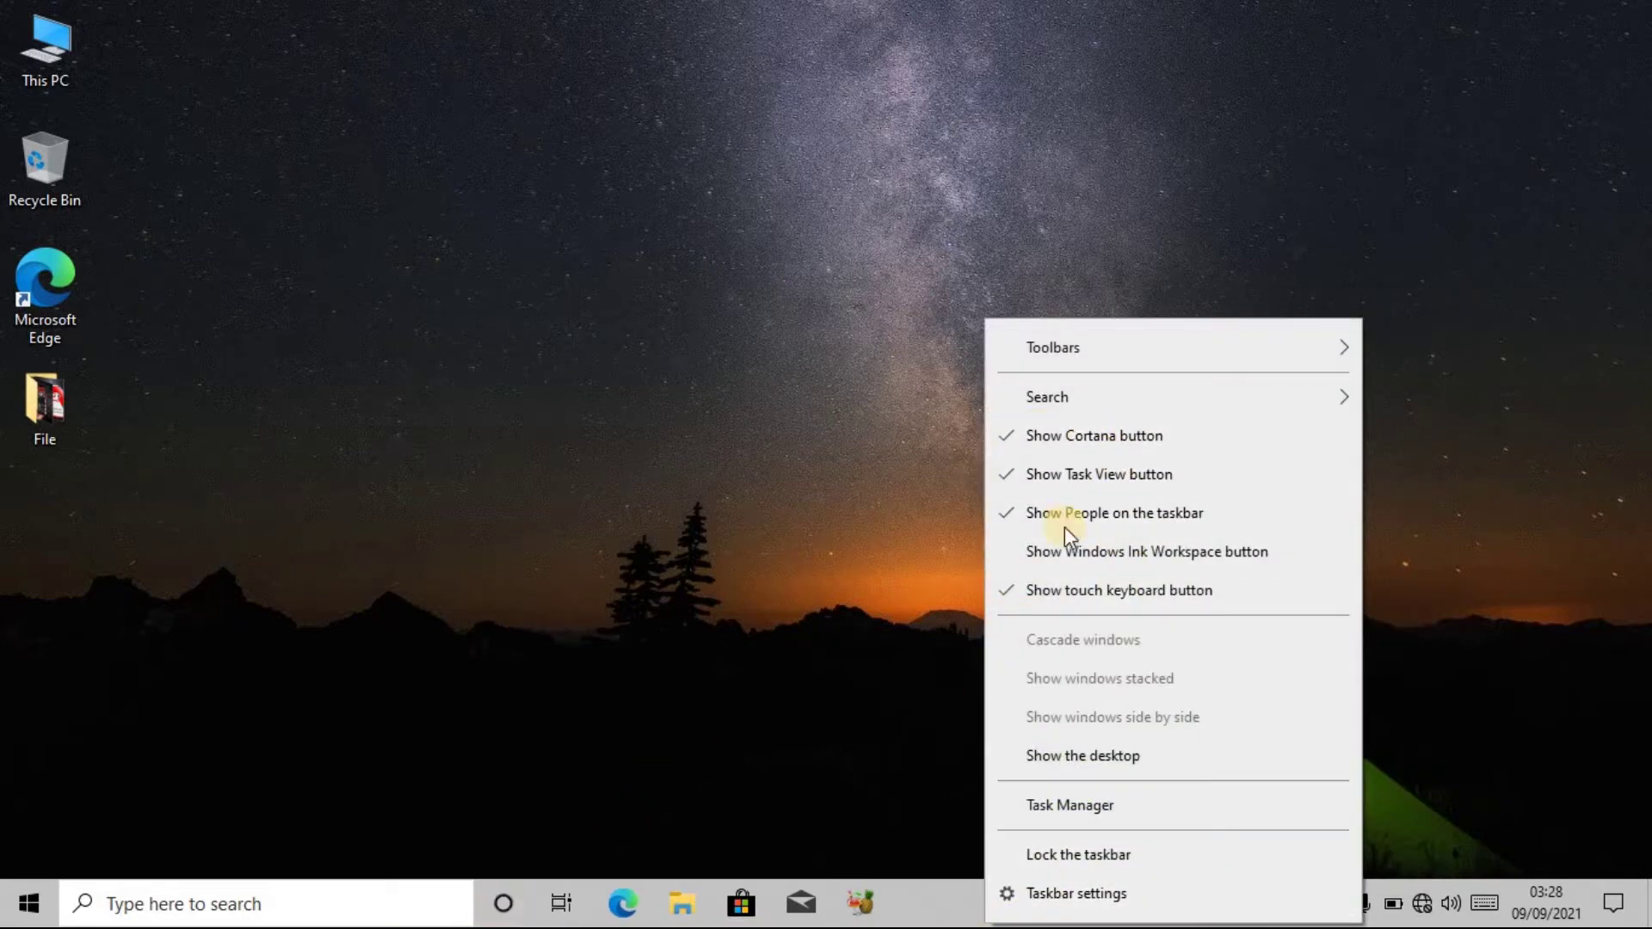
click(1101, 435)
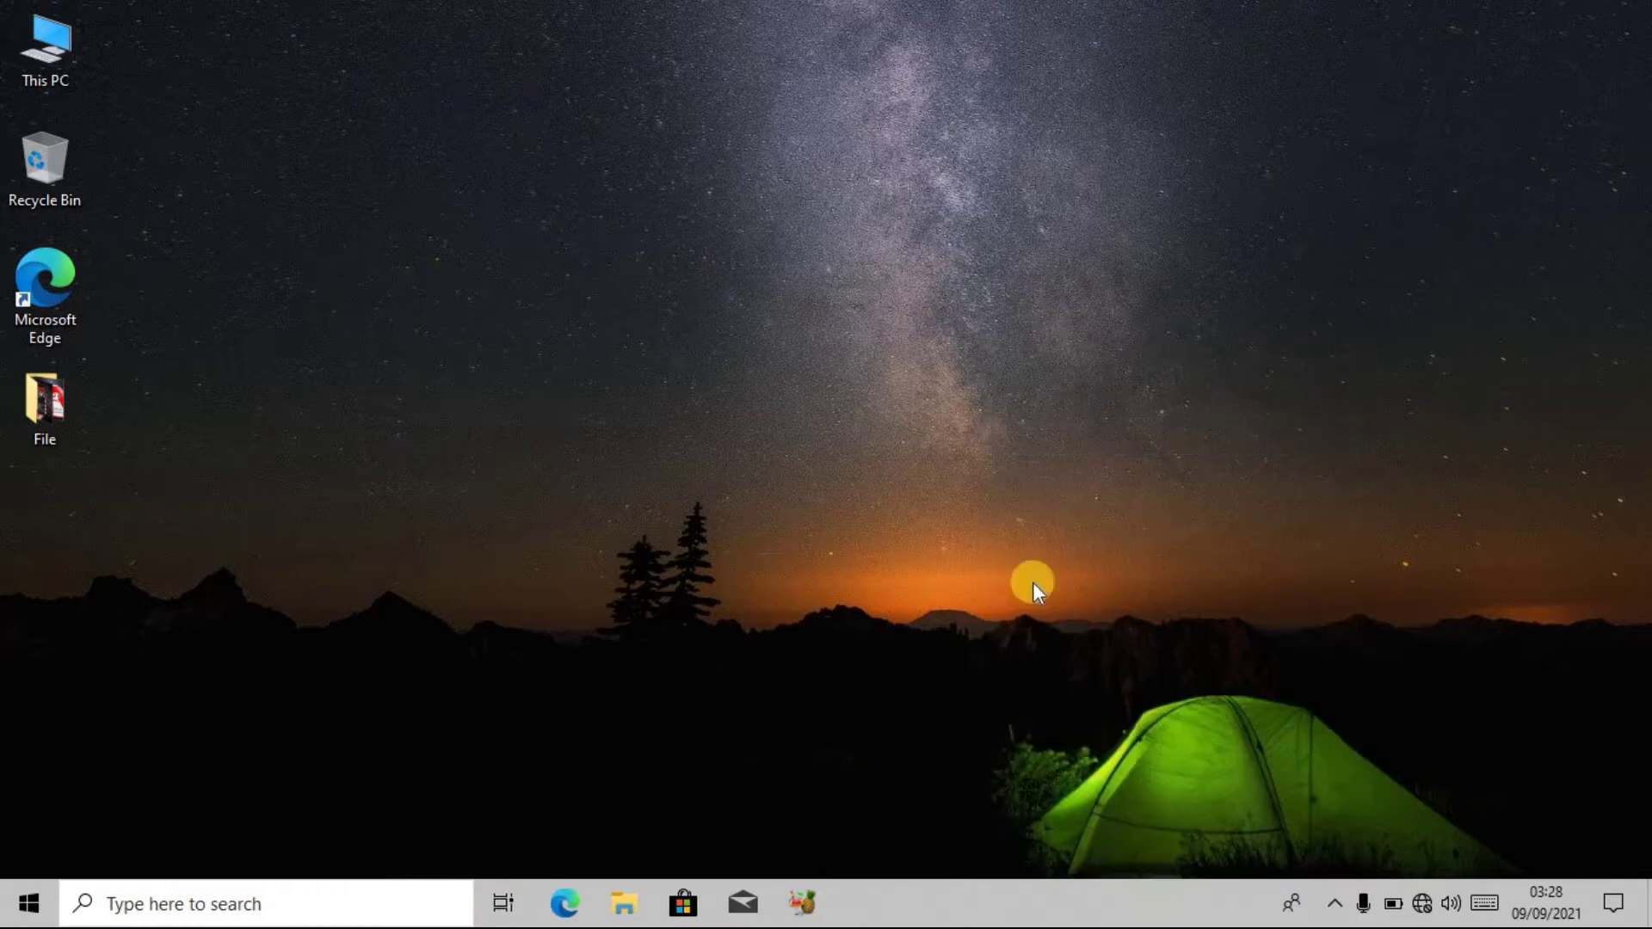
right_click(975, 891)
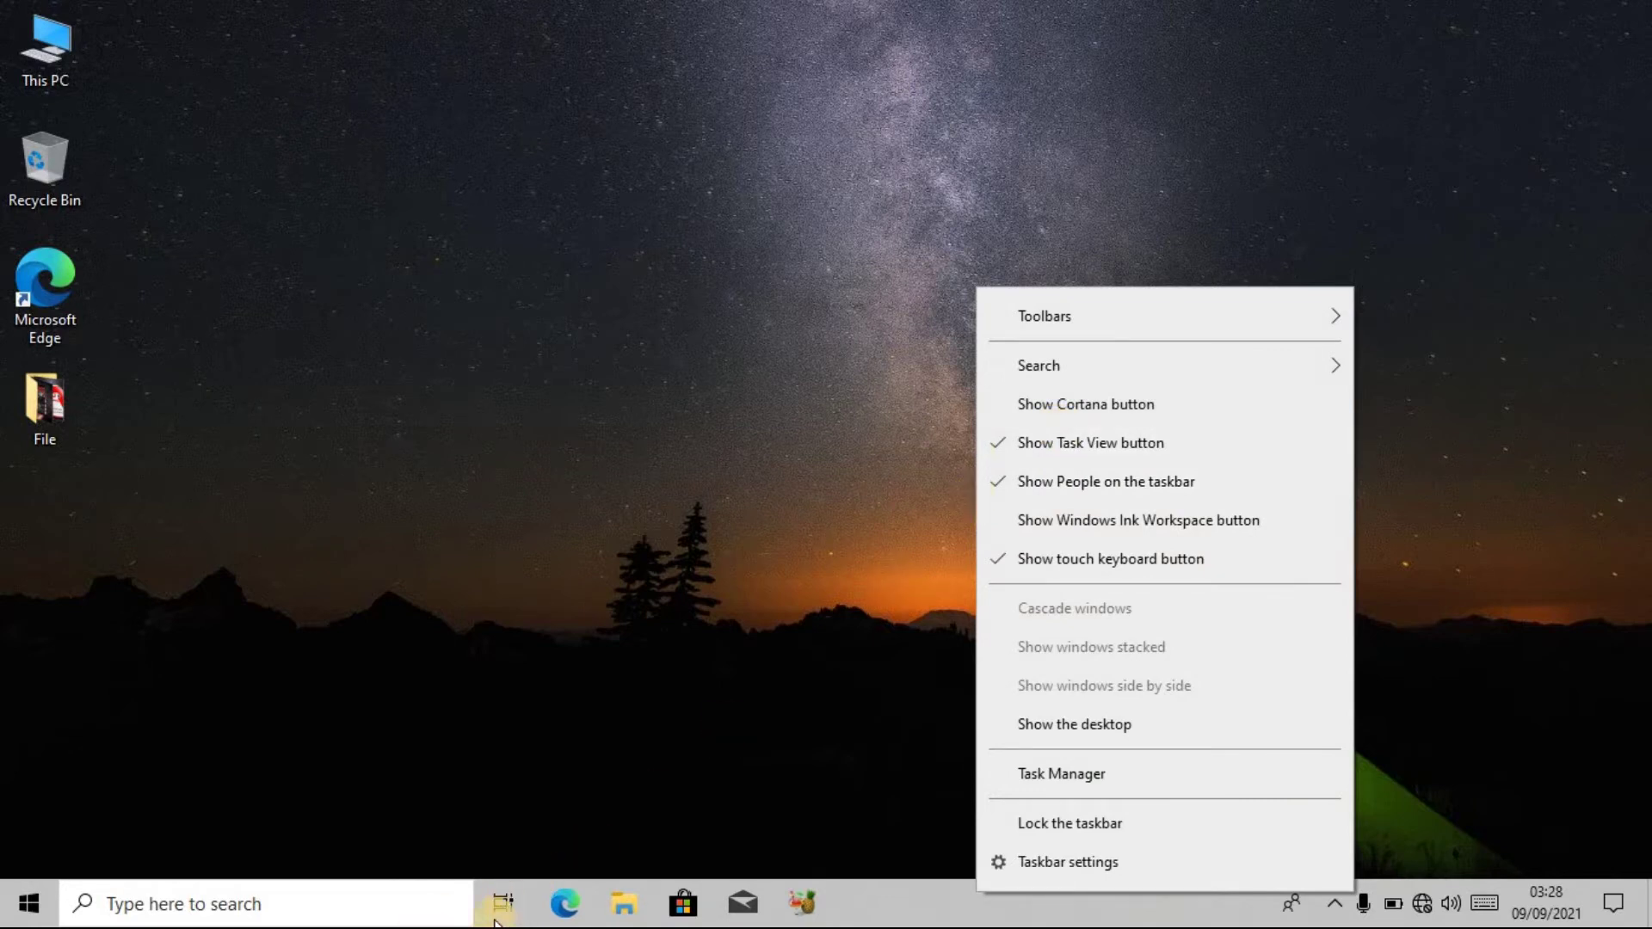
click(1051, 442)
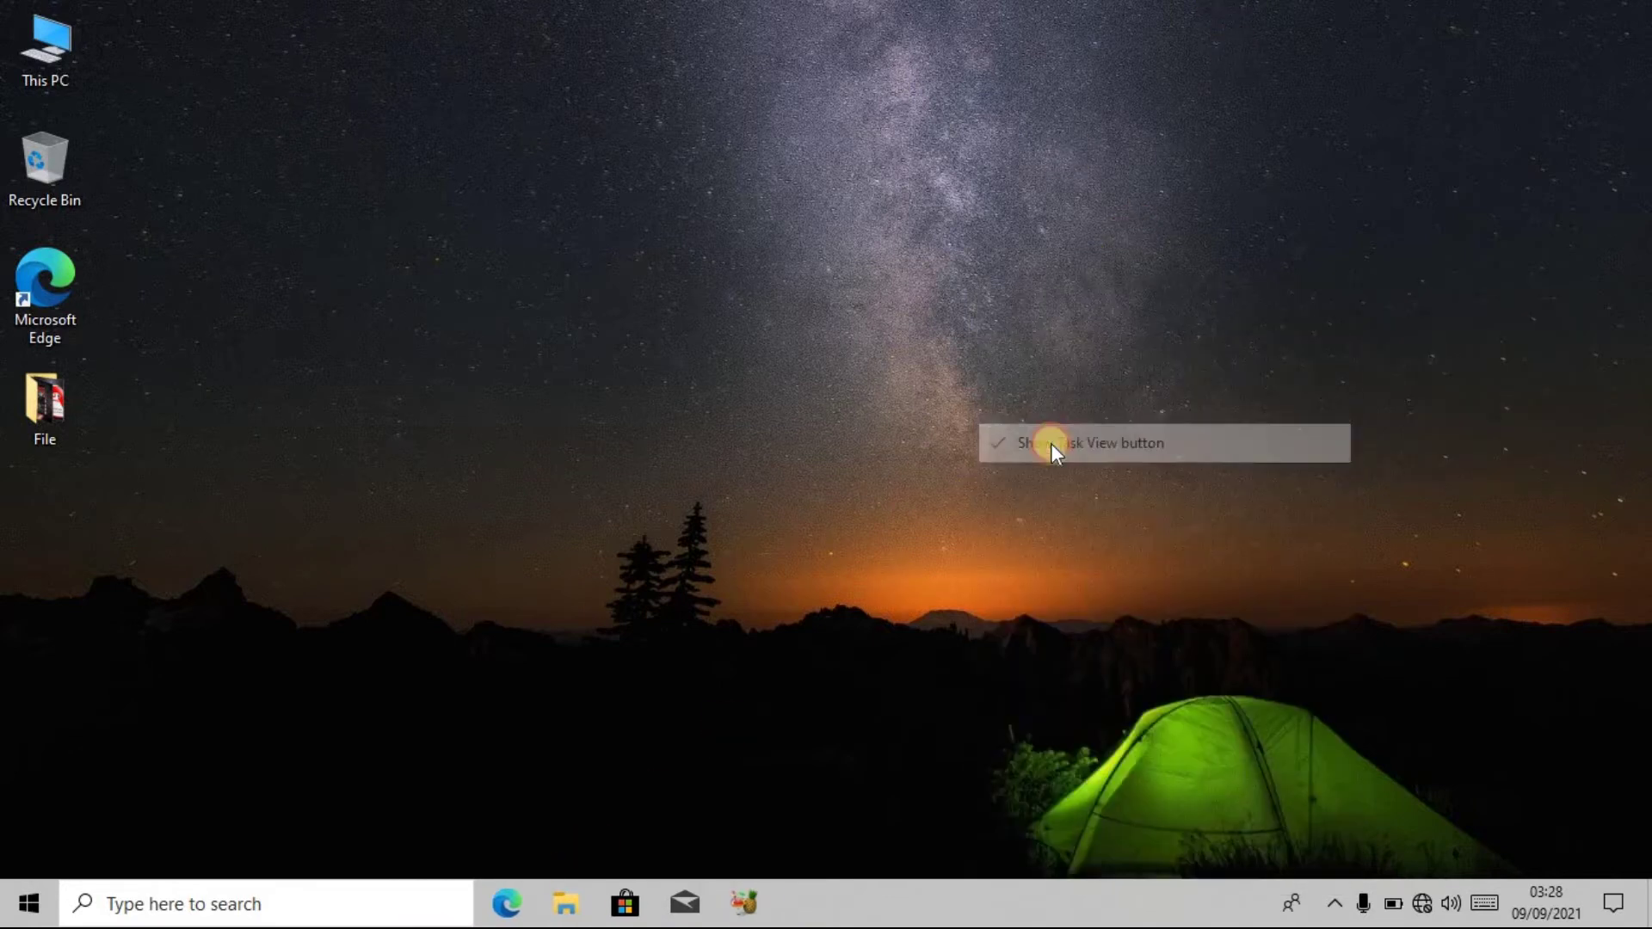
Step: Reduce the taskbar search box to a search icon and try opening and closing the search from it
right_click(941, 919)
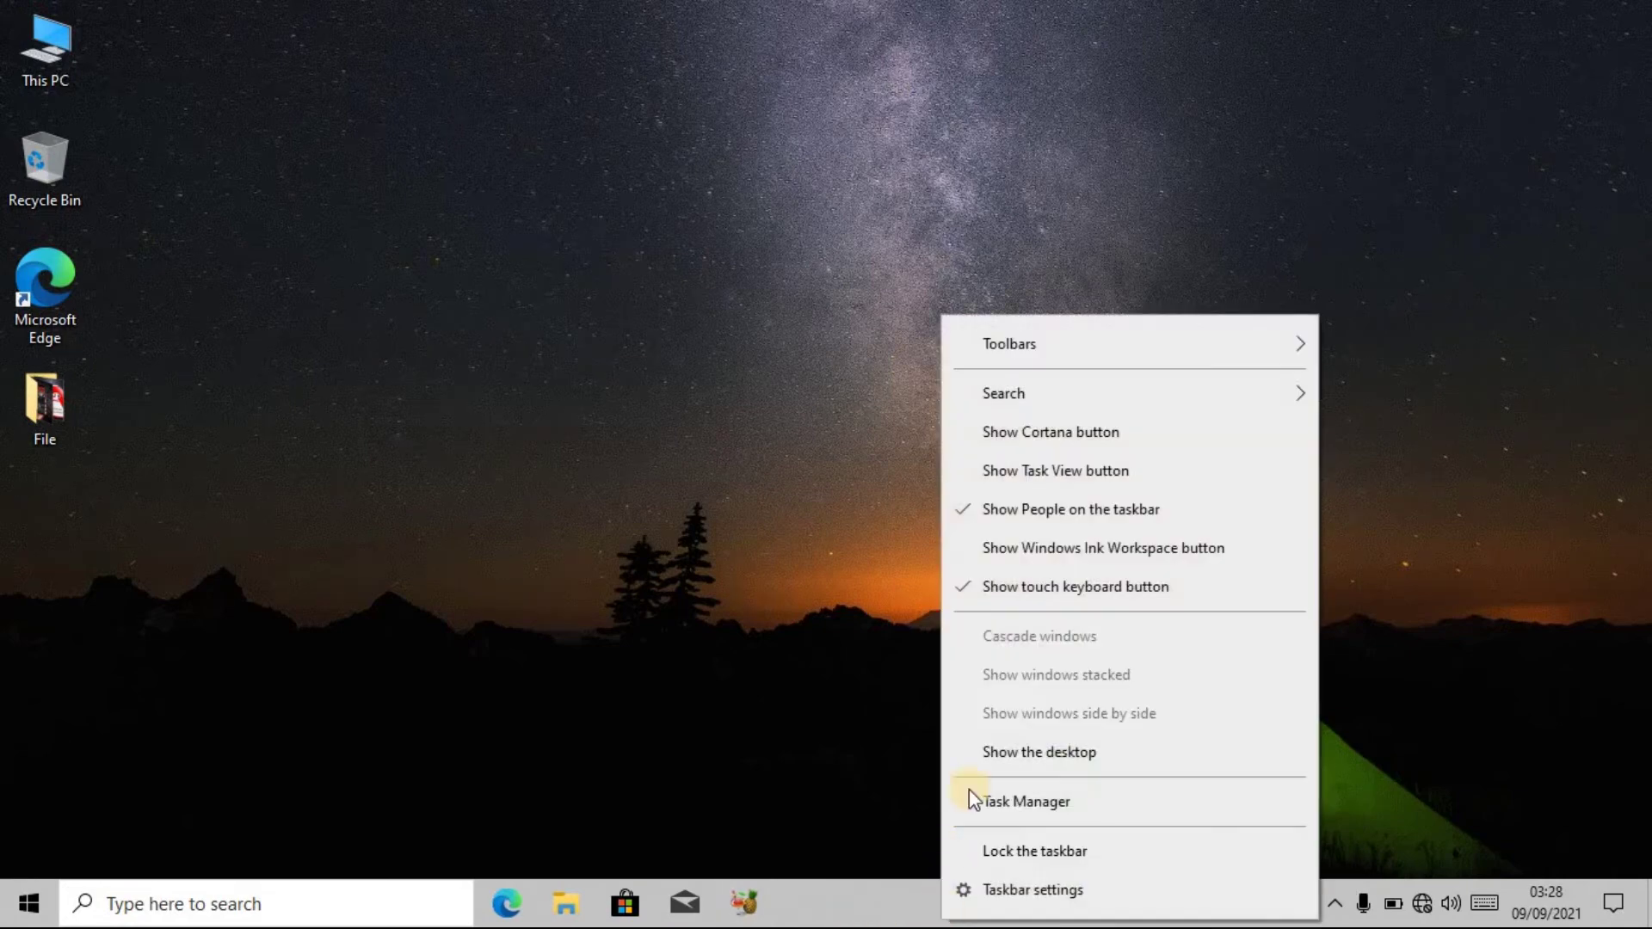
mouse_move(1020, 404)
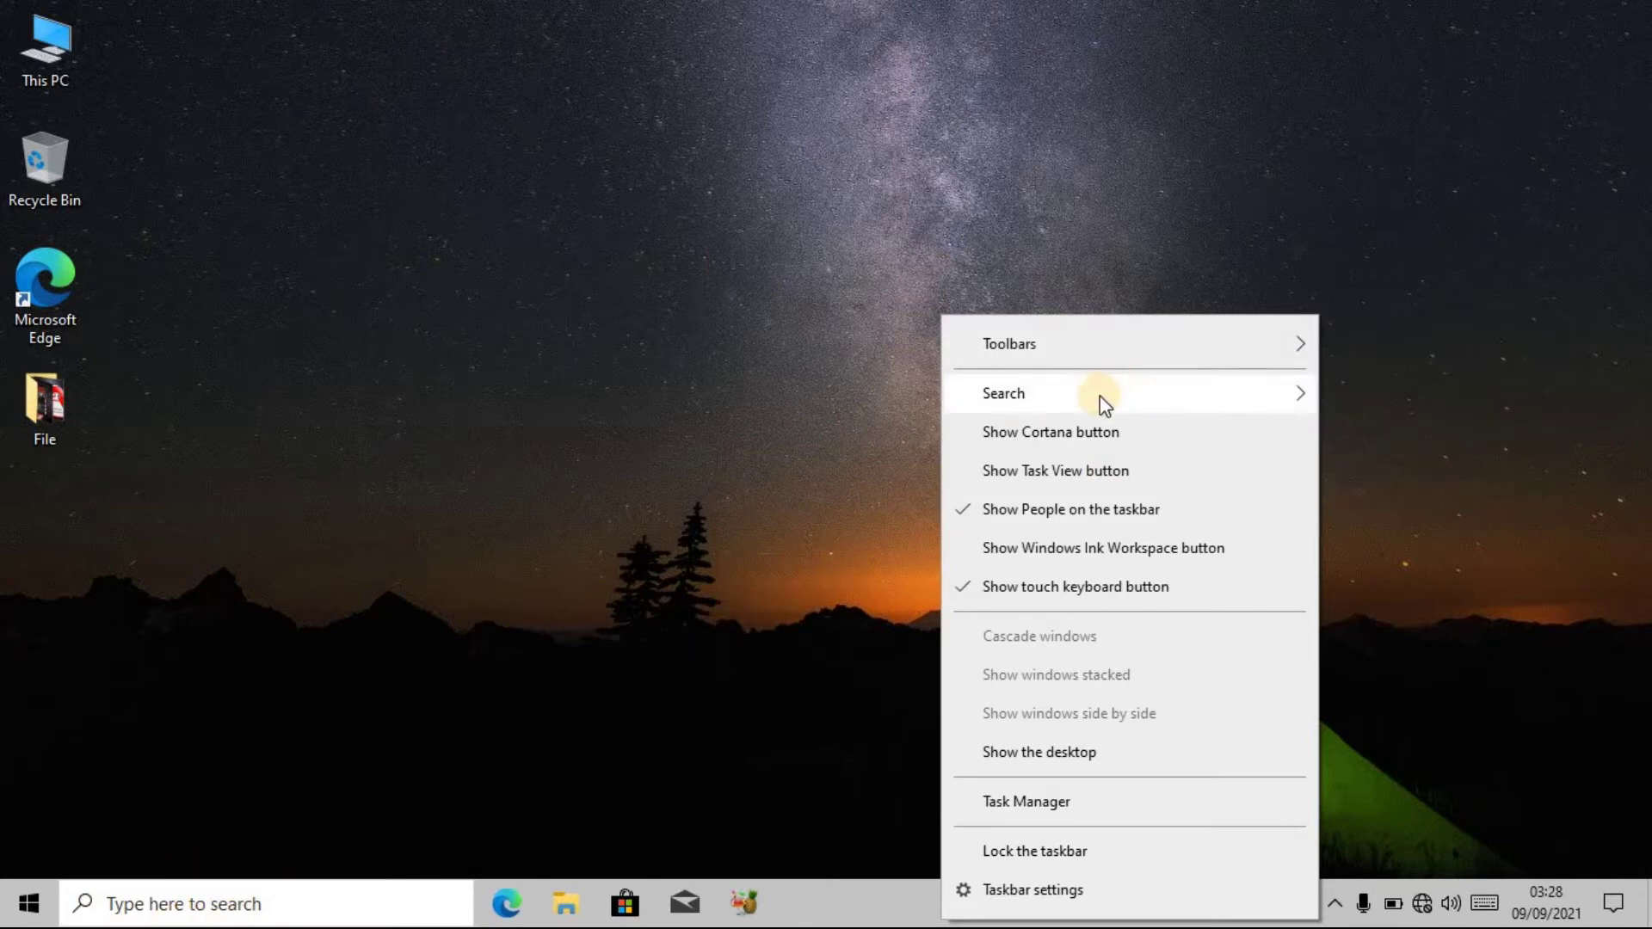
mouse_move(1216, 392)
click(1388, 439)
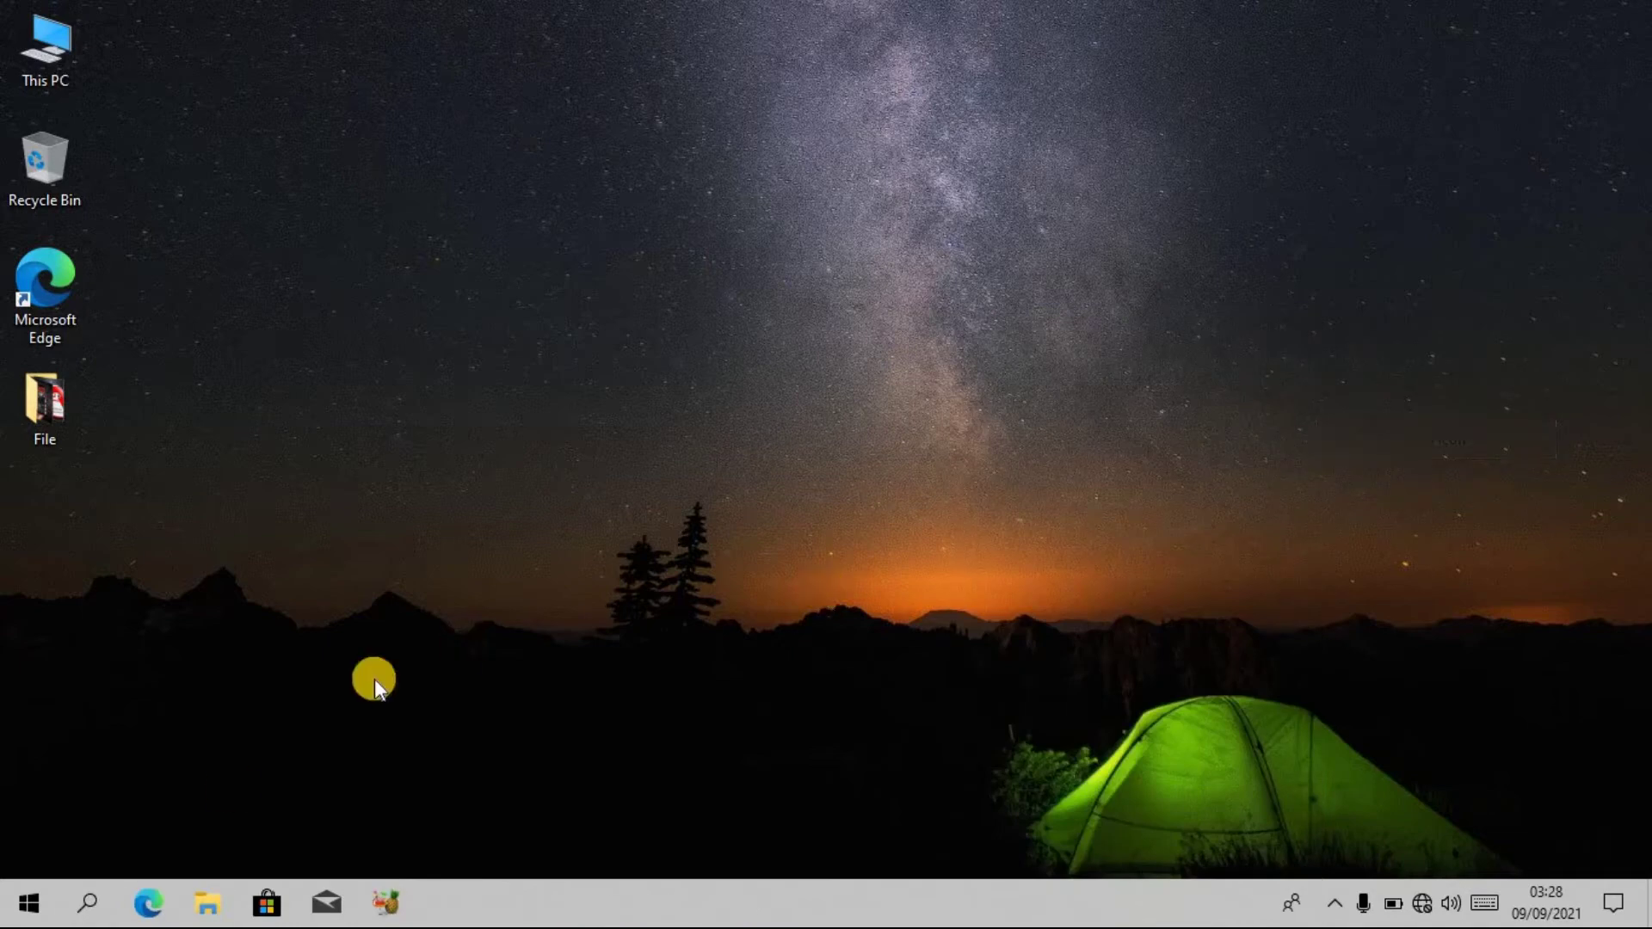
click(104, 917)
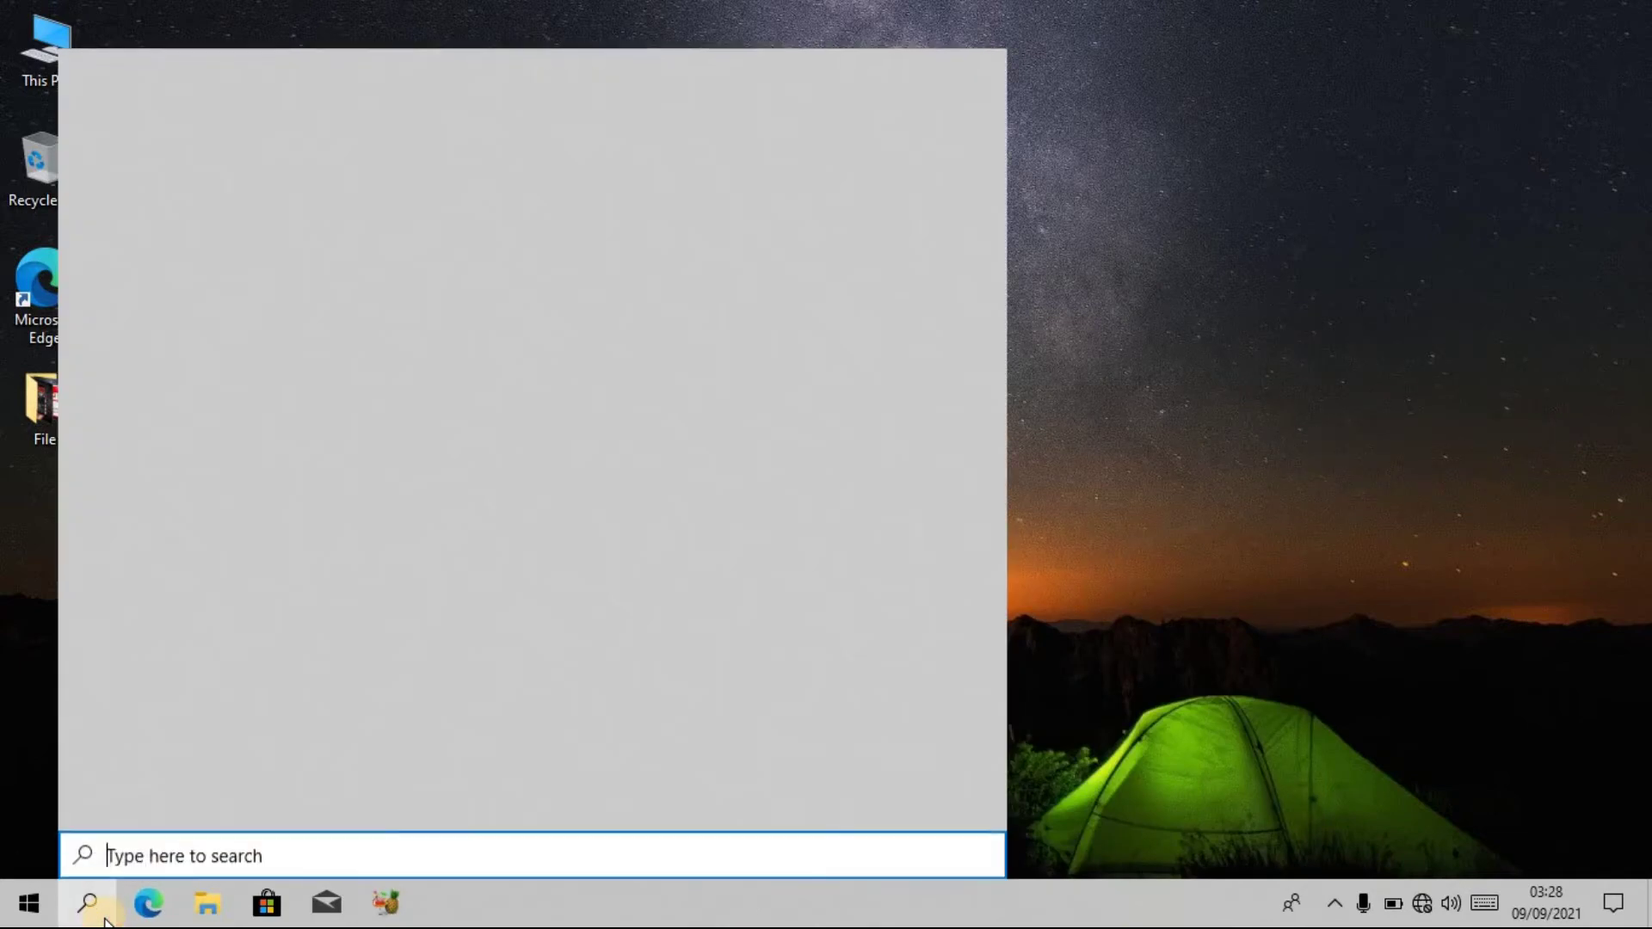
click(101, 917)
Step: Set the taskbar search to Hidden and refresh the desktop
right_click(716, 887)
mouse_move(826, 375)
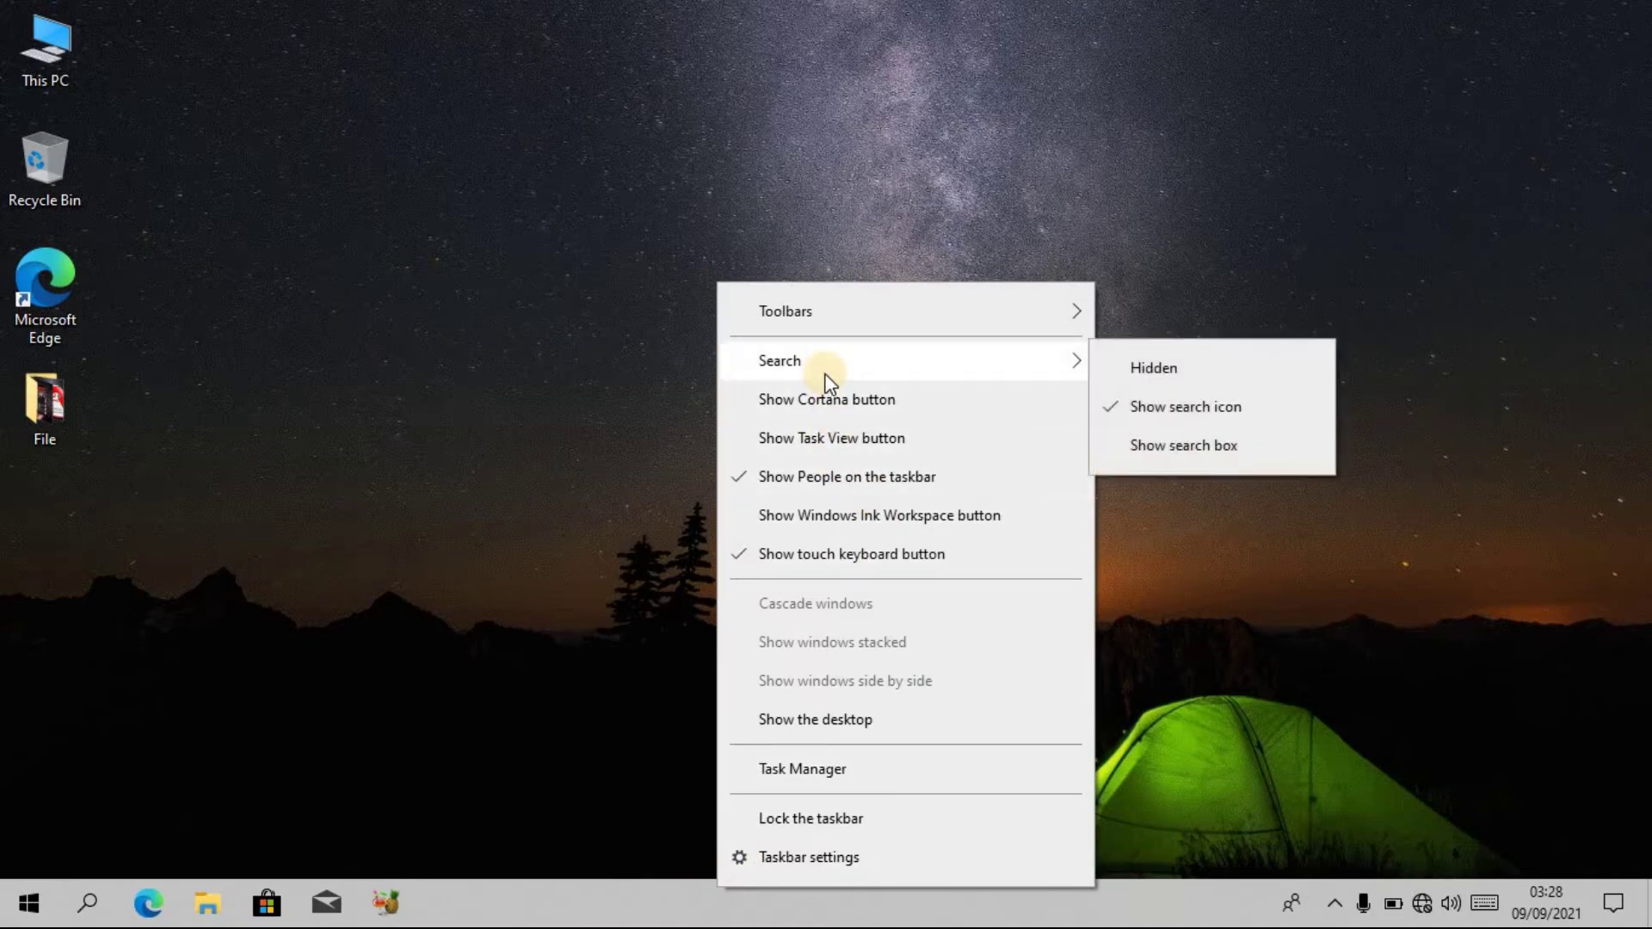
click(1124, 369)
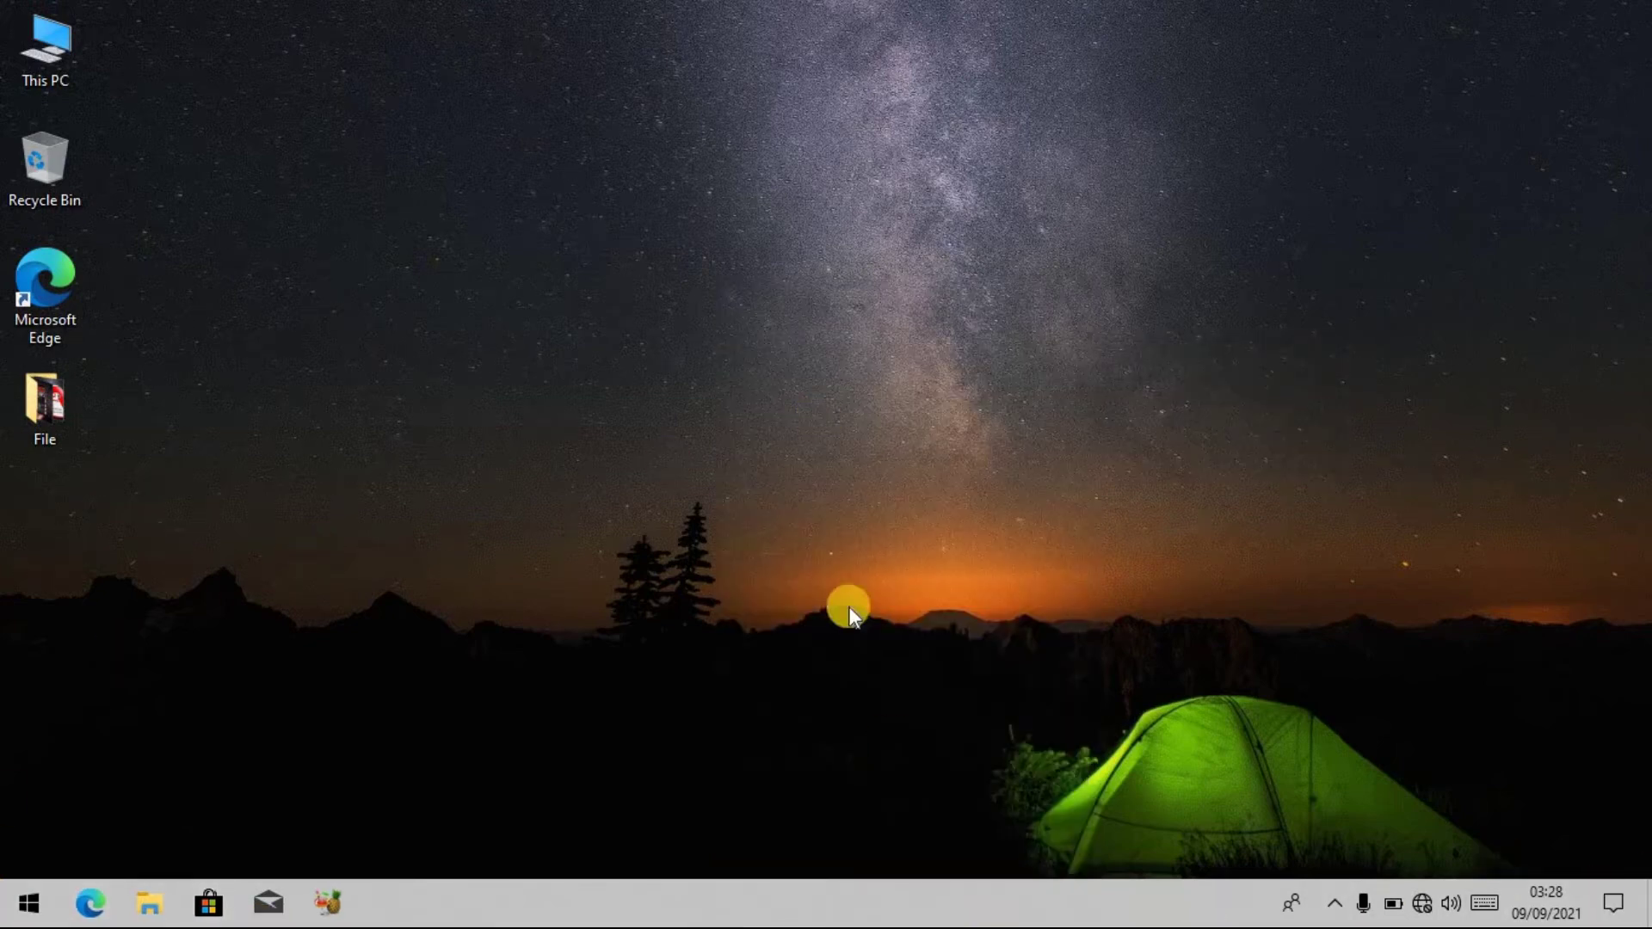
right_click(802, 334)
click(860, 409)
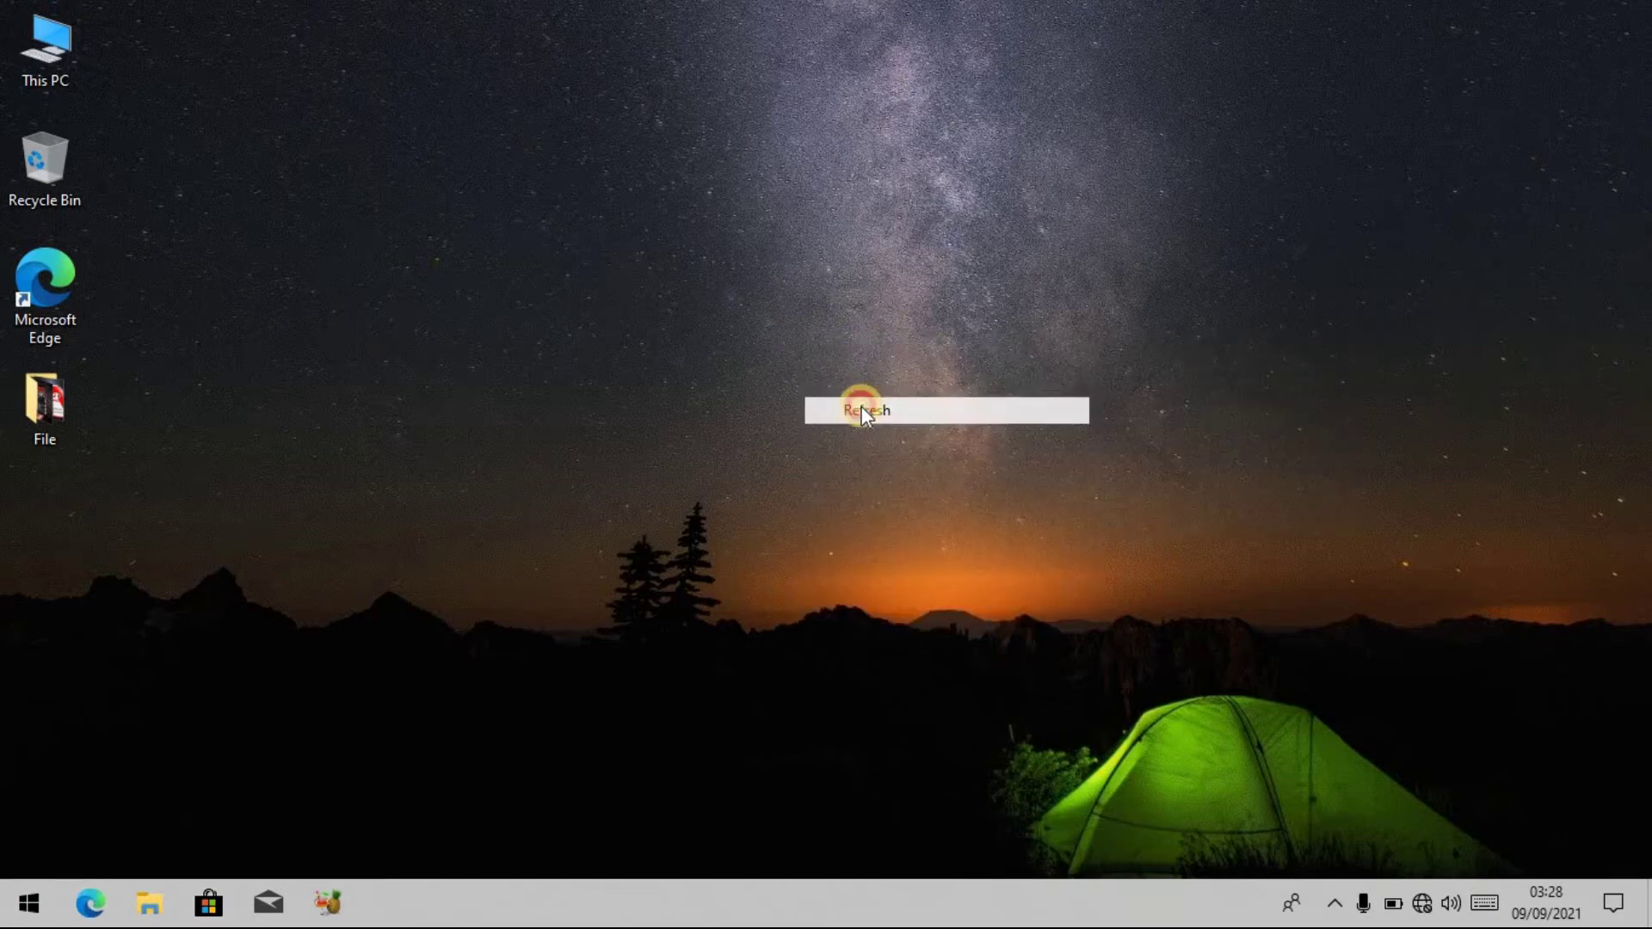
right_click(751, 276)
click(797, 347)
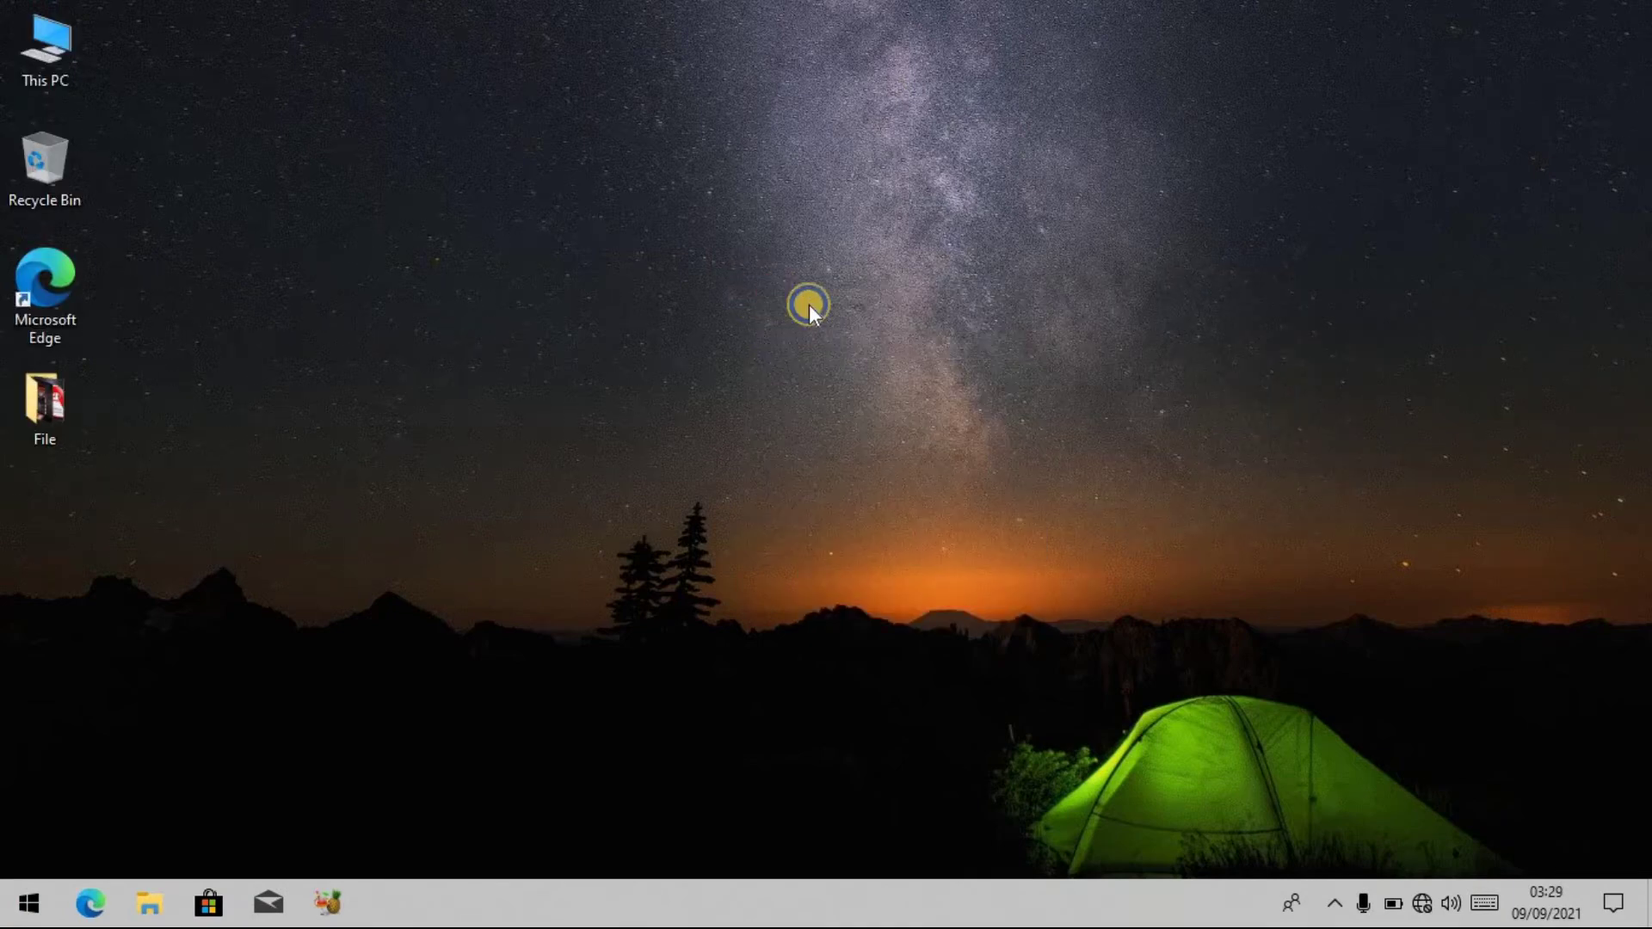
right_click(752, 297)
click(833, 361)
Step: Add the Links toolbar to the taskbar and refresh the desktop
right_click(745, 894)
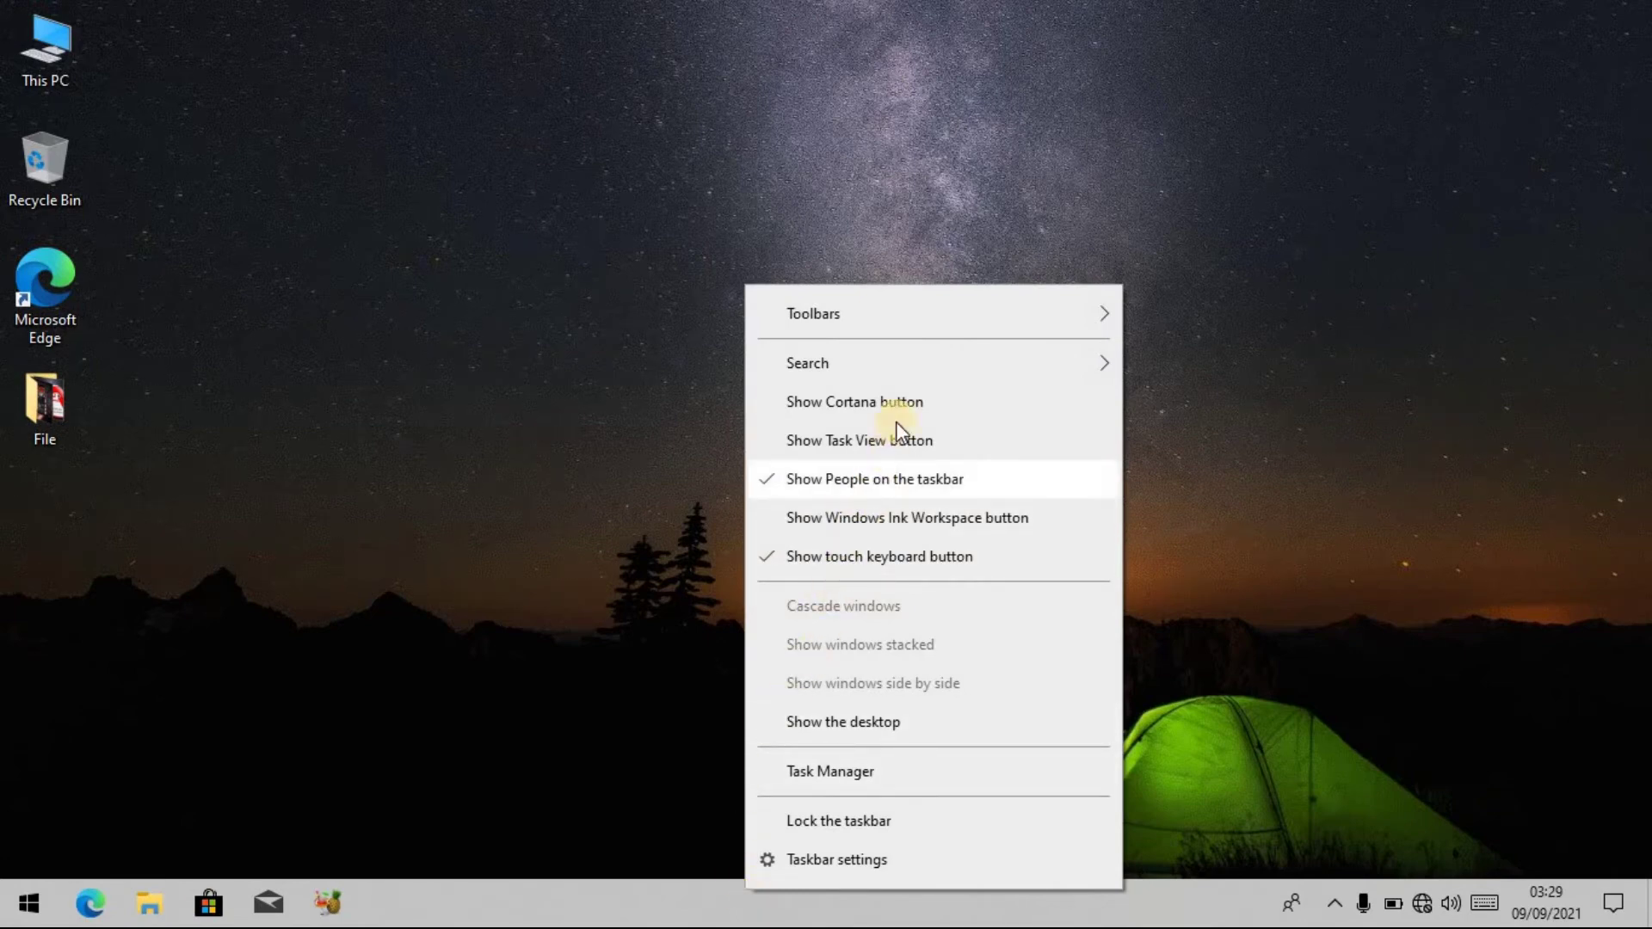
mouse_move(850, 323)
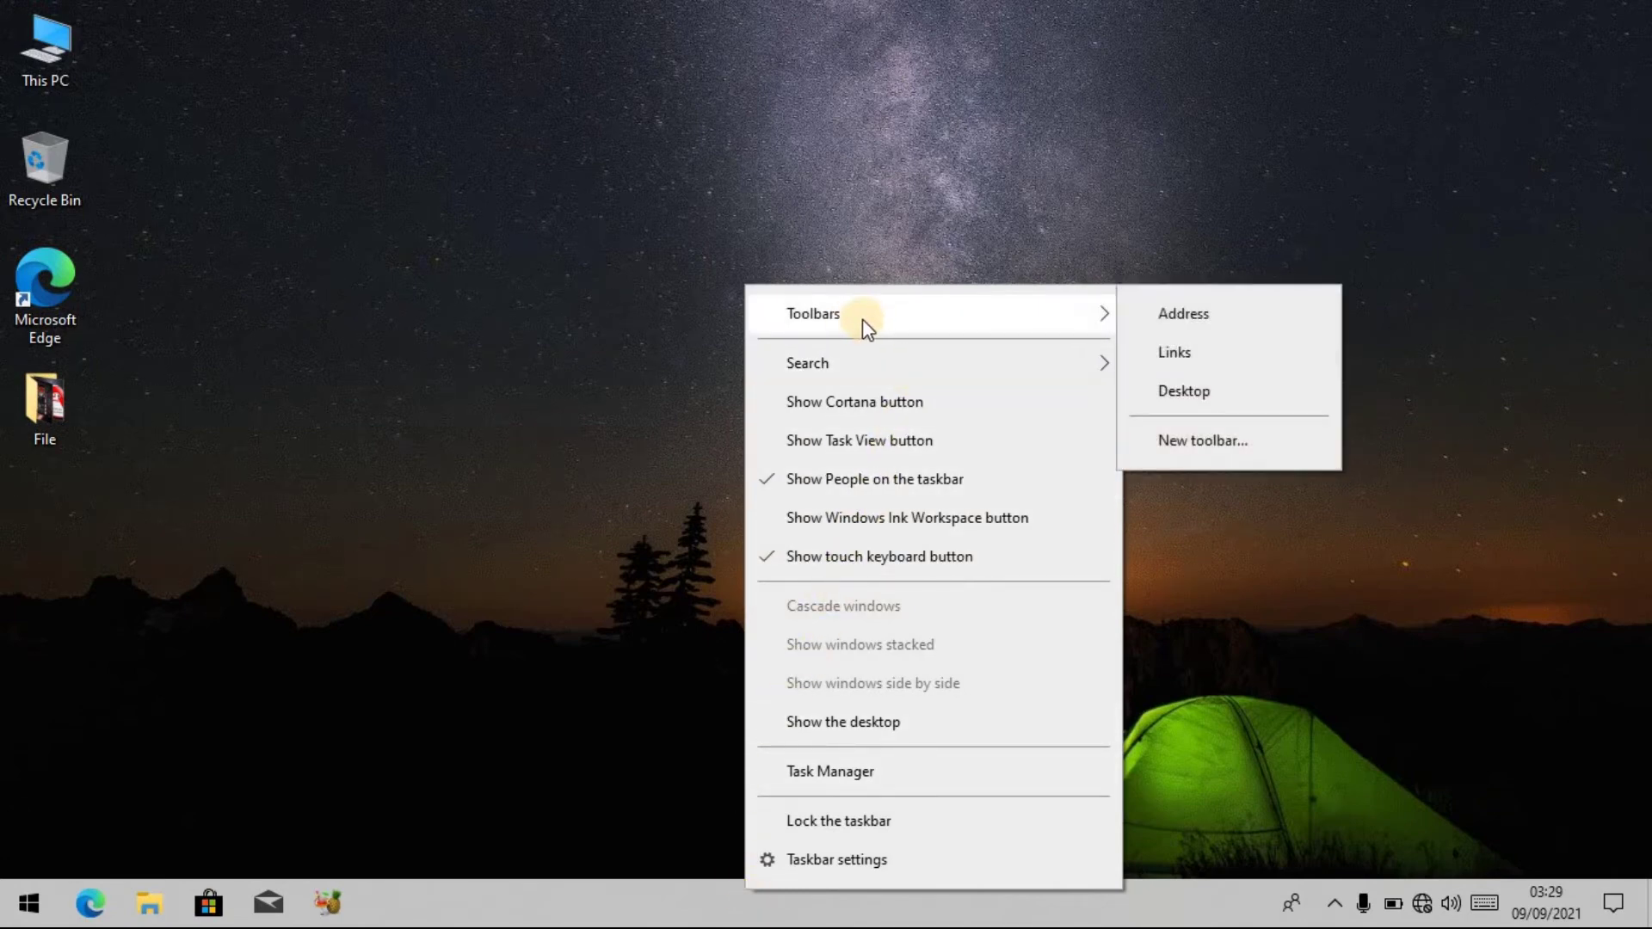
click(1165, 349)
right_click(865, 301)
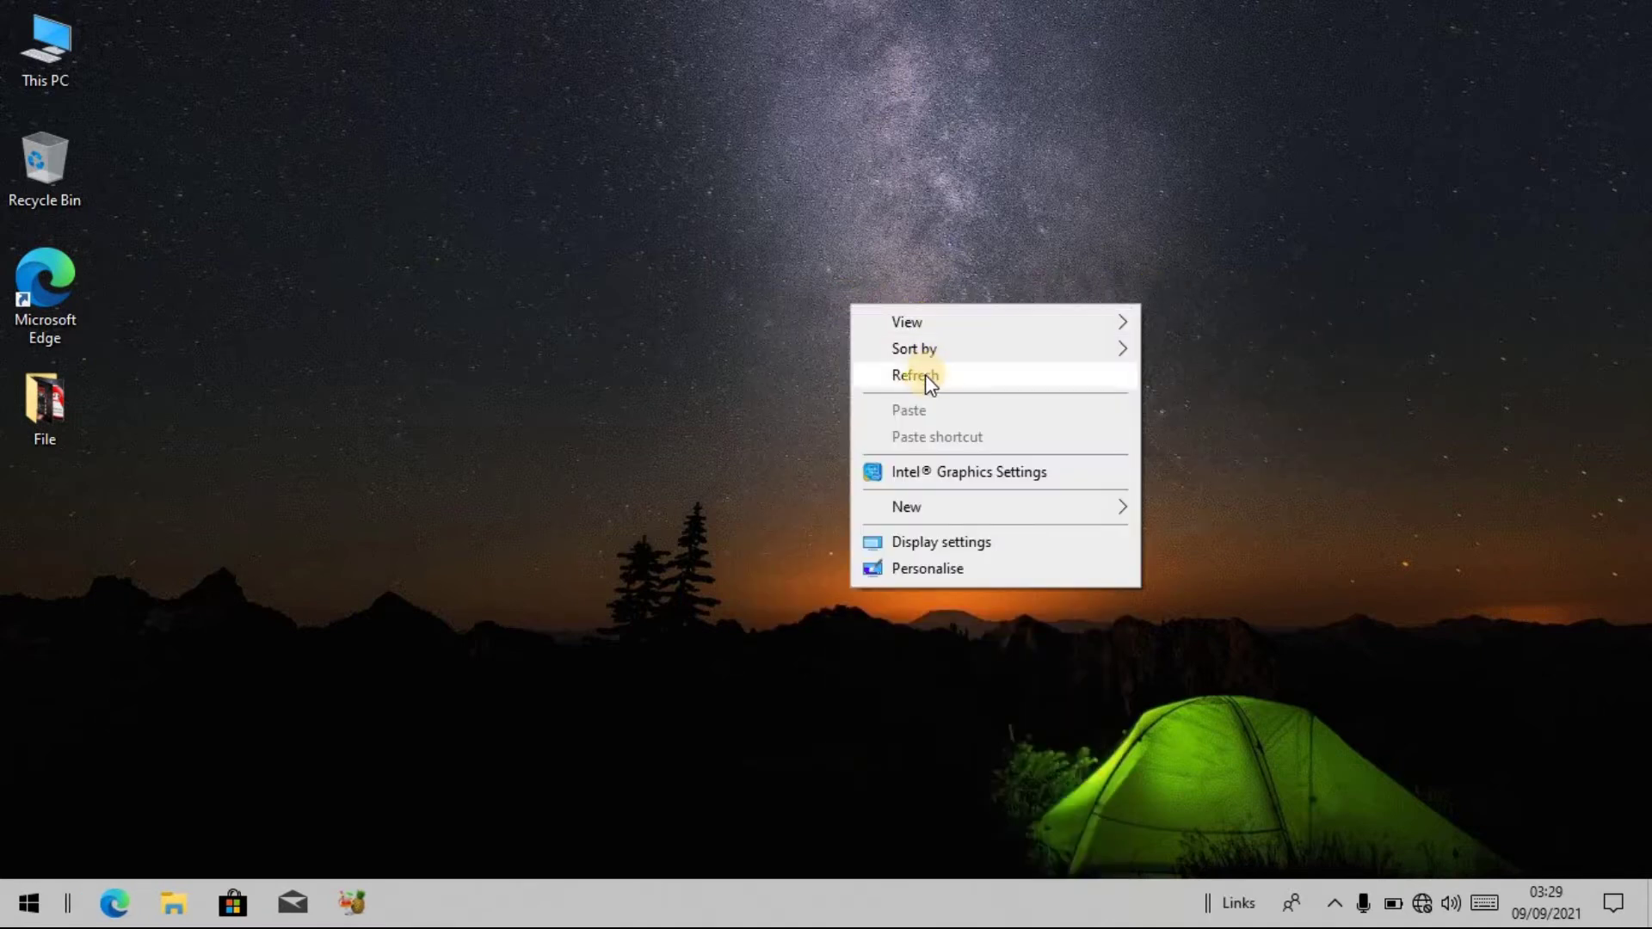
click(923, 374)
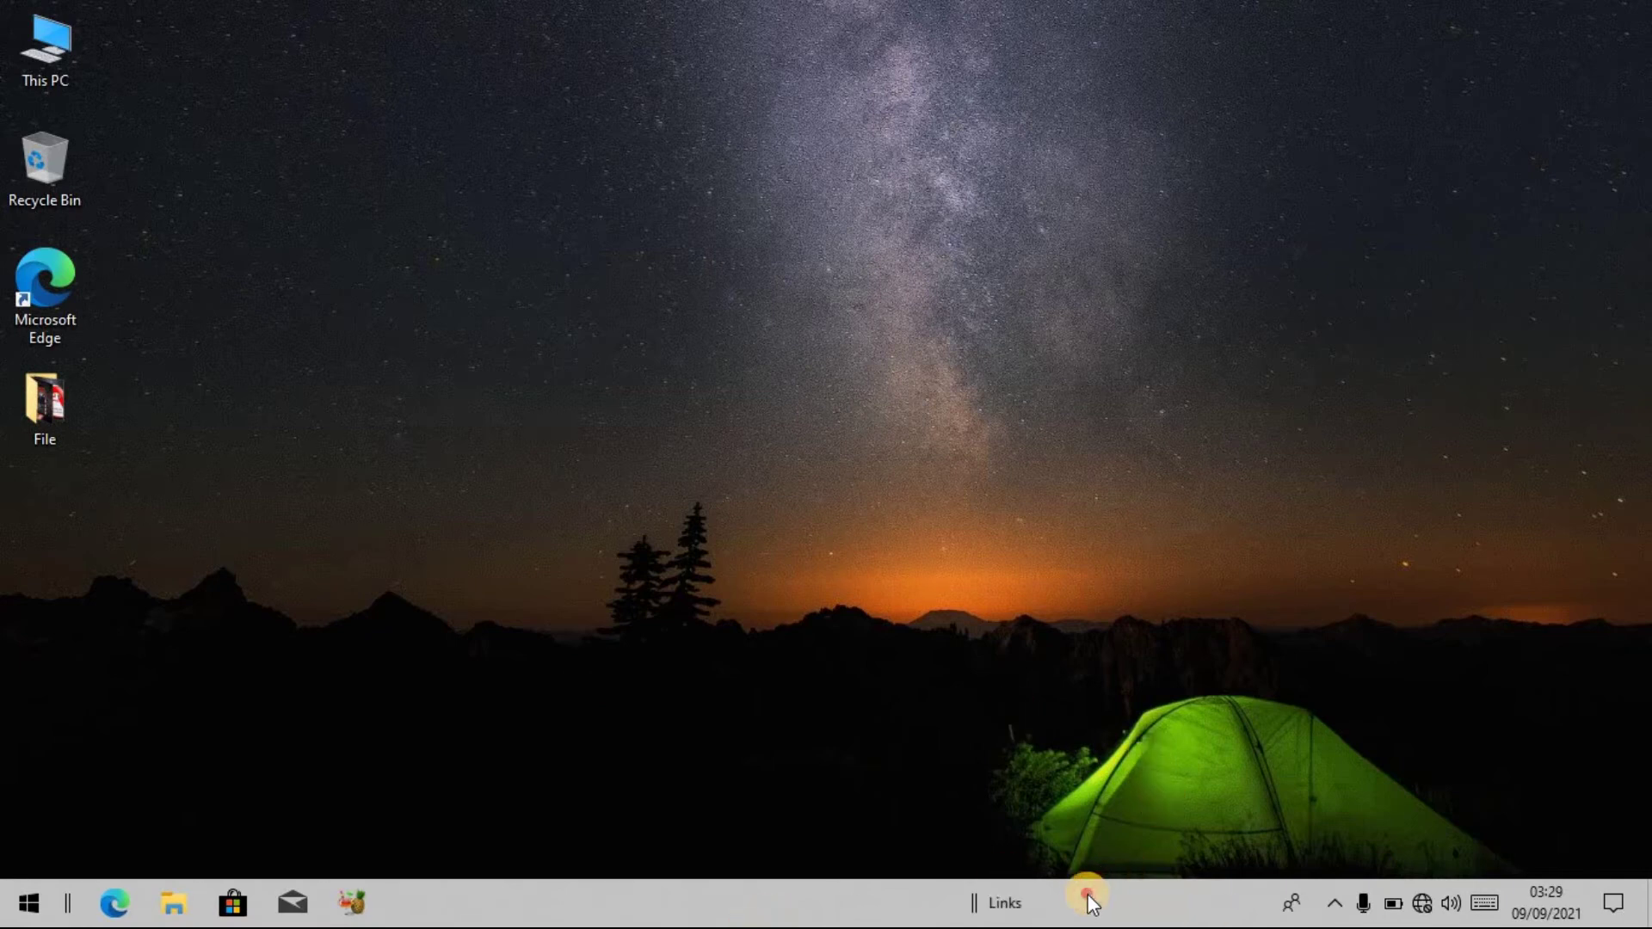
Step: Swap the Links toolbar with the pinned app icons so Links sits beside Start and the icons are centred on the taskbar
drag(974, 900, 1154, 895)
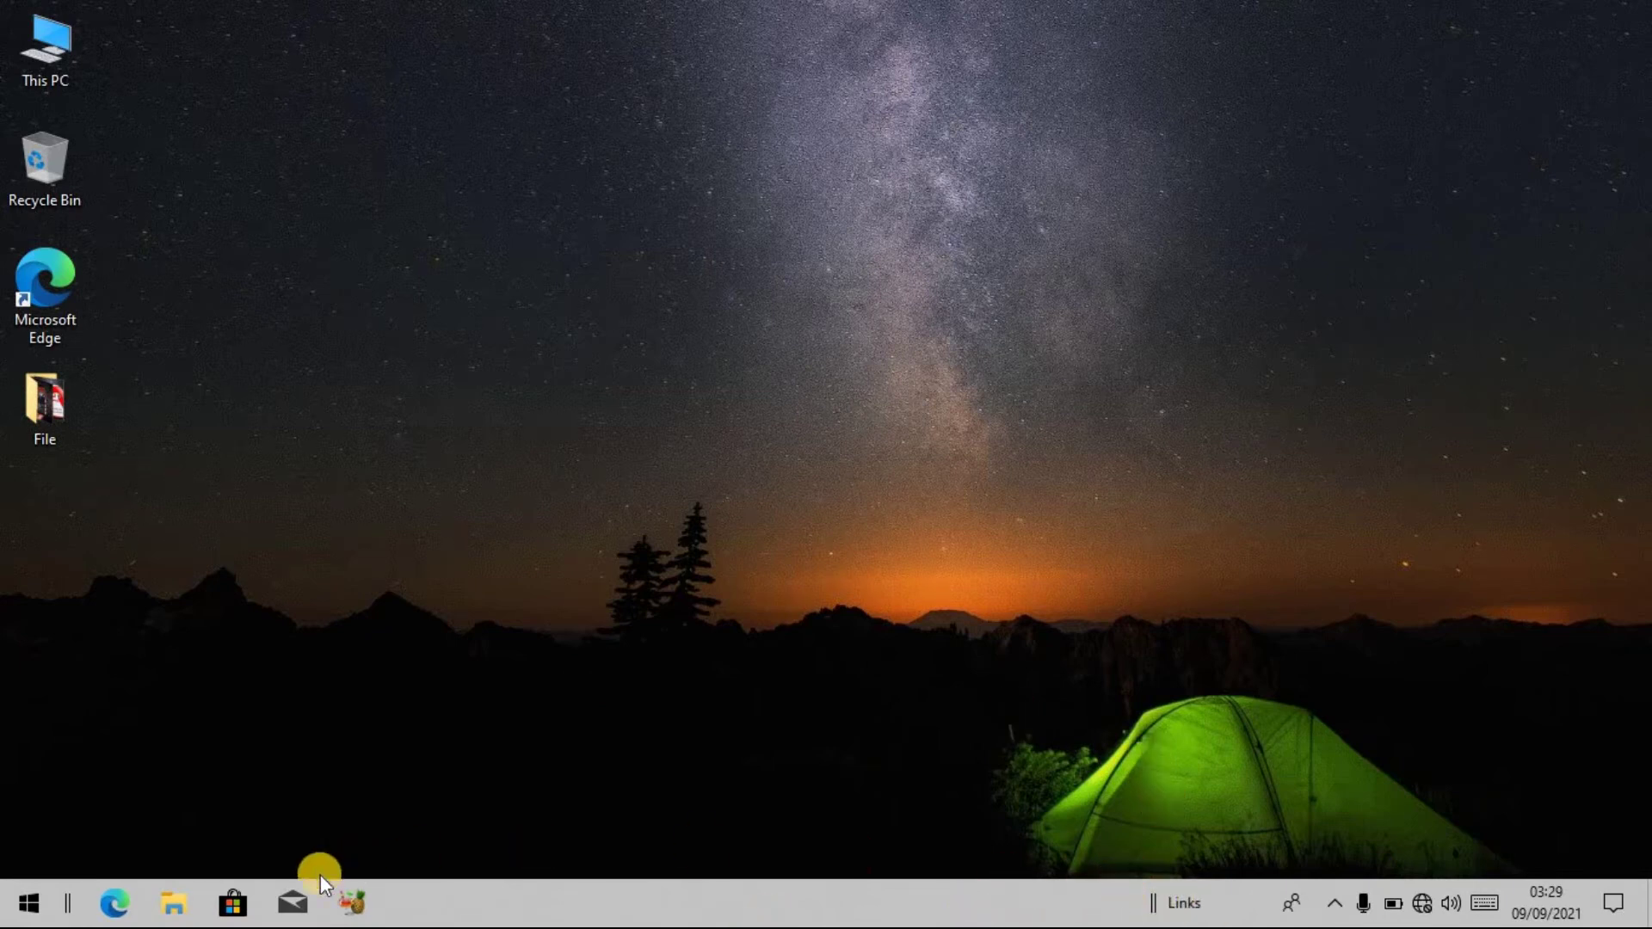
drag(66, 896, 101, 895)
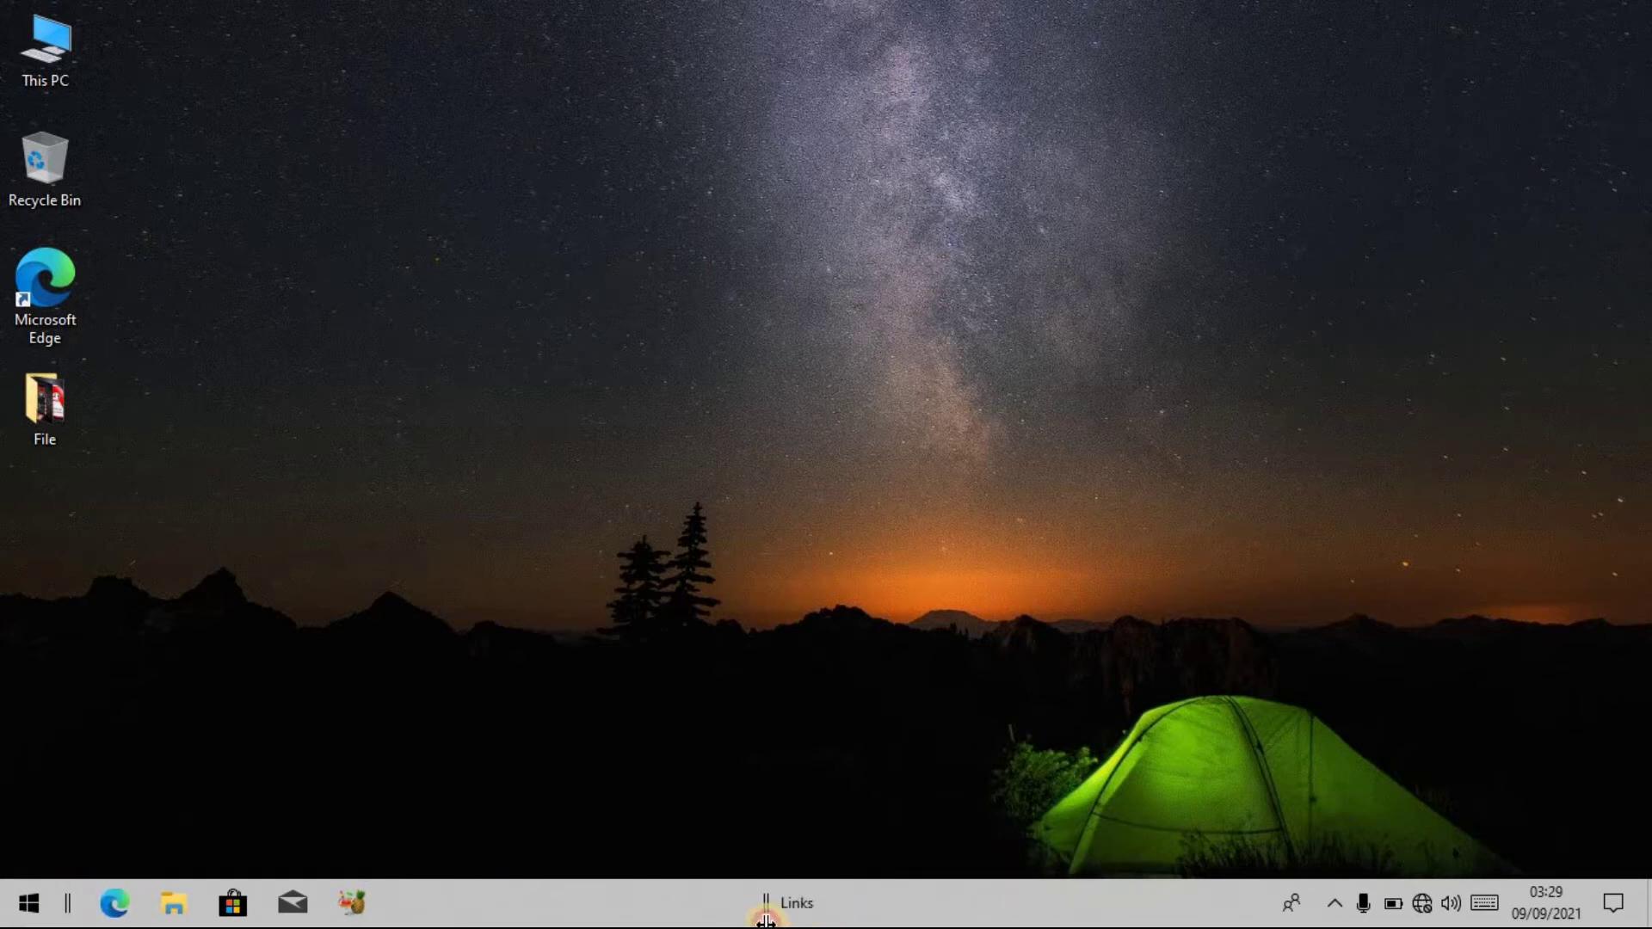
drag(691, 919, 277, 899)
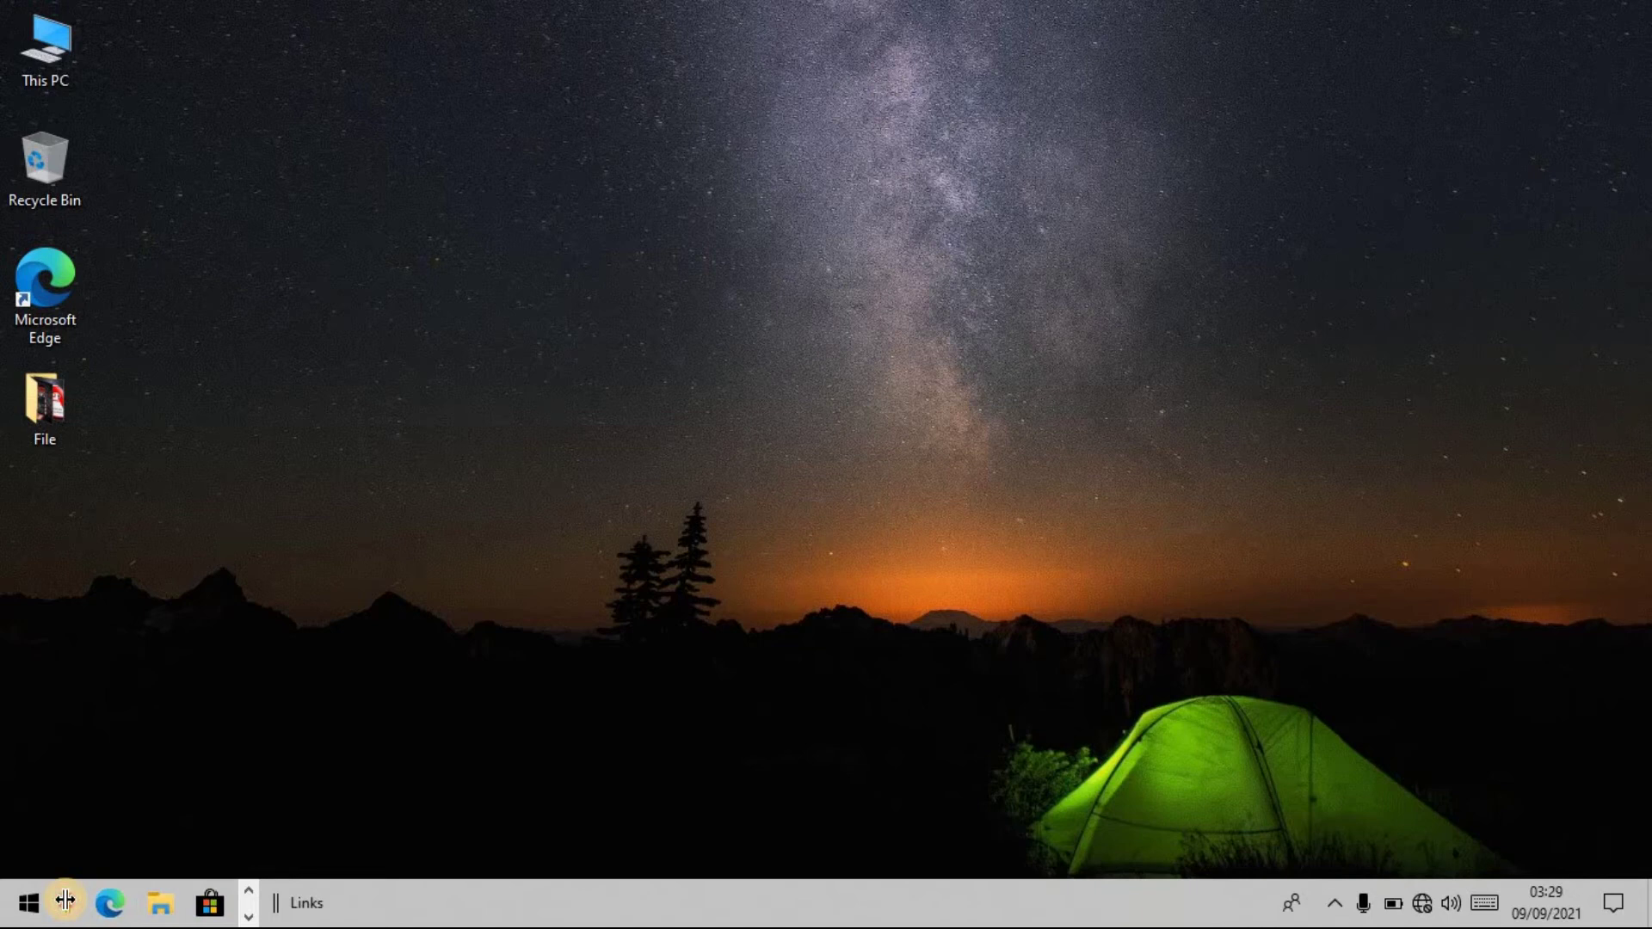
drag(67, 899, 795, 913)
mouse_move(667, 917)
mouse_down()
mouse_move(719, 920)
mouse_move(664, 910)
mouse_up()
Step: Refresh the desktop and lock the taskbar in its centred layout
right_click(698, 306)
click(784, 375)
right_click(699, 204)
click(753, 273)
right_click(747, 249)
click(782, 310)
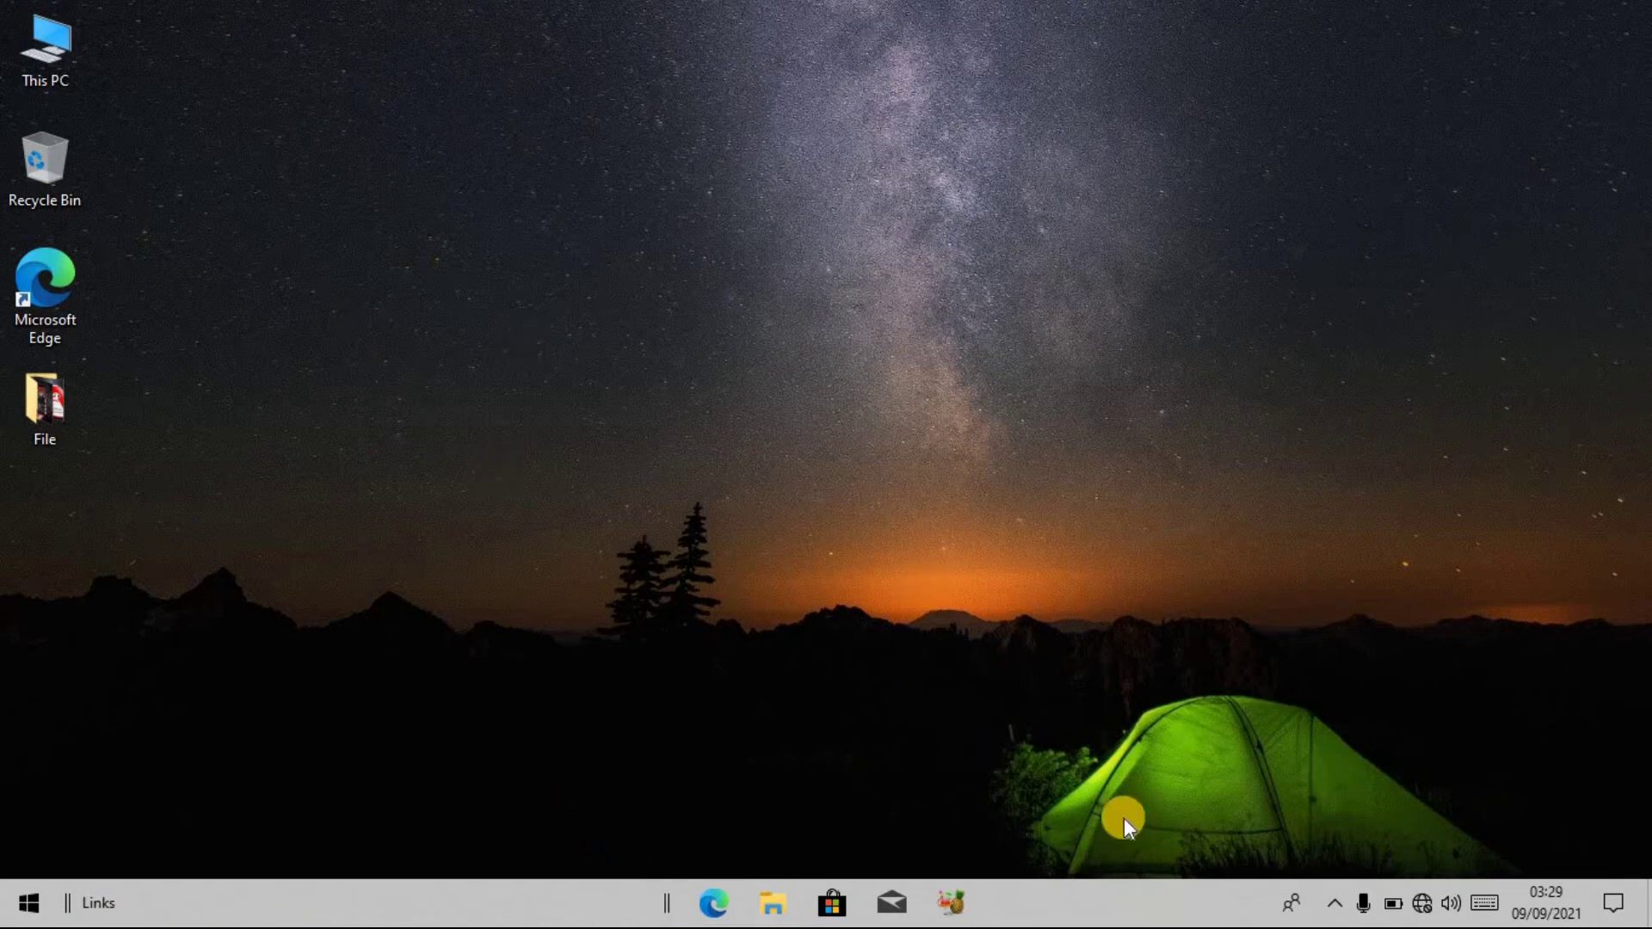
right_click(1140, 903)
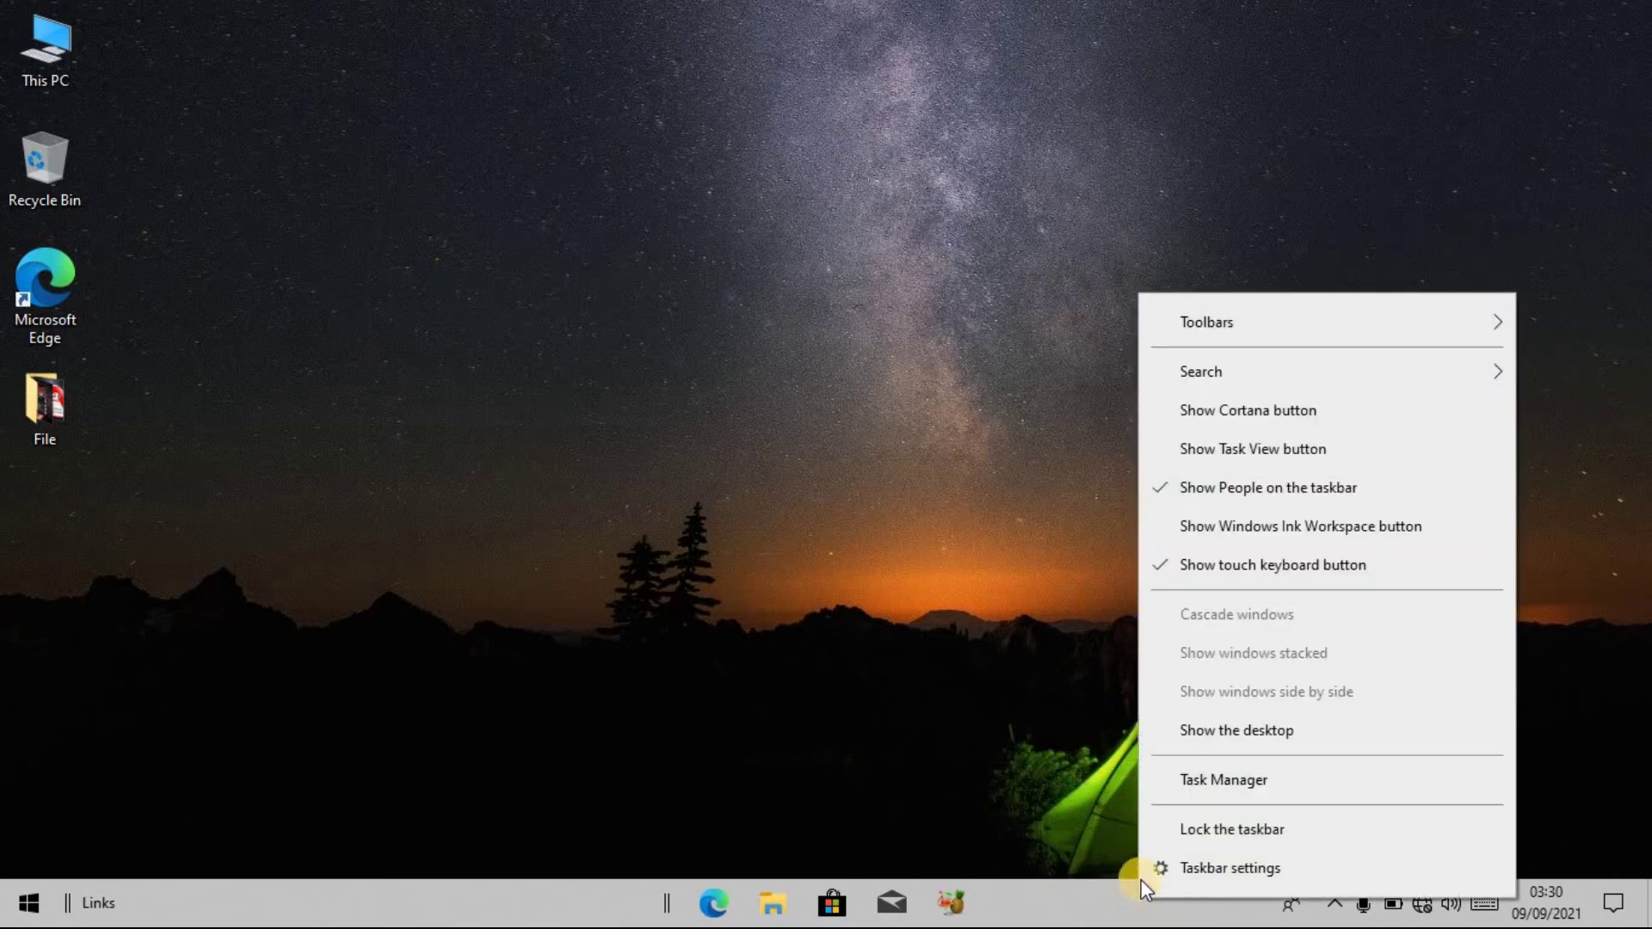
click(1245, 835)
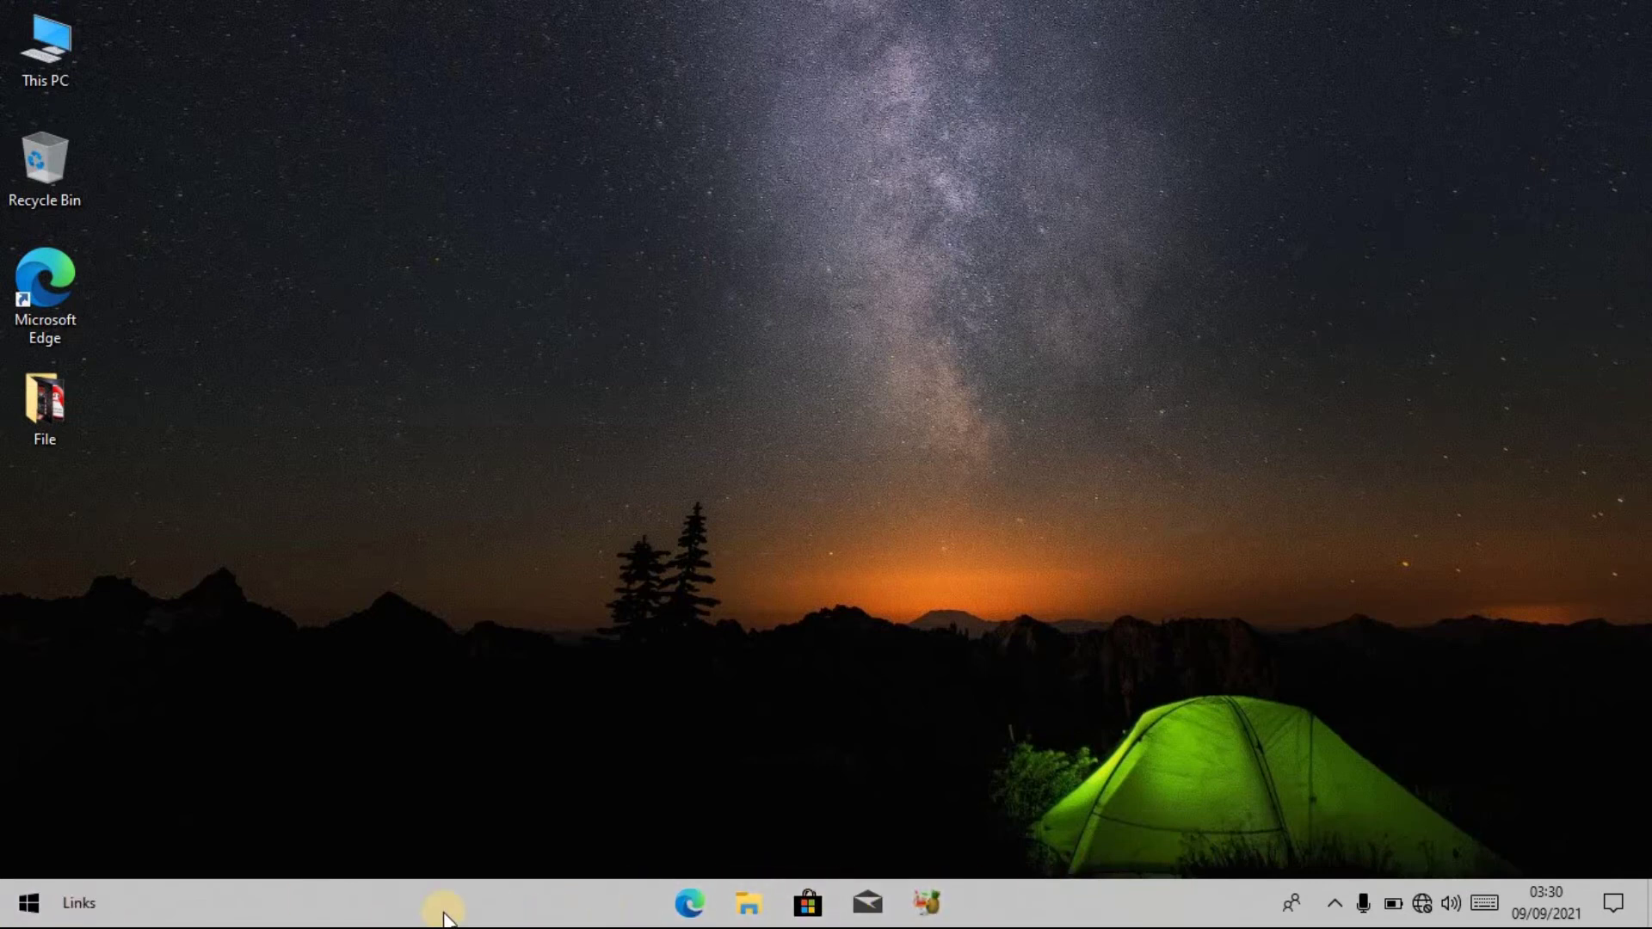
Step: Open and close the Start menu to check how it looks with the centred taskbar icons
click(4, 916)
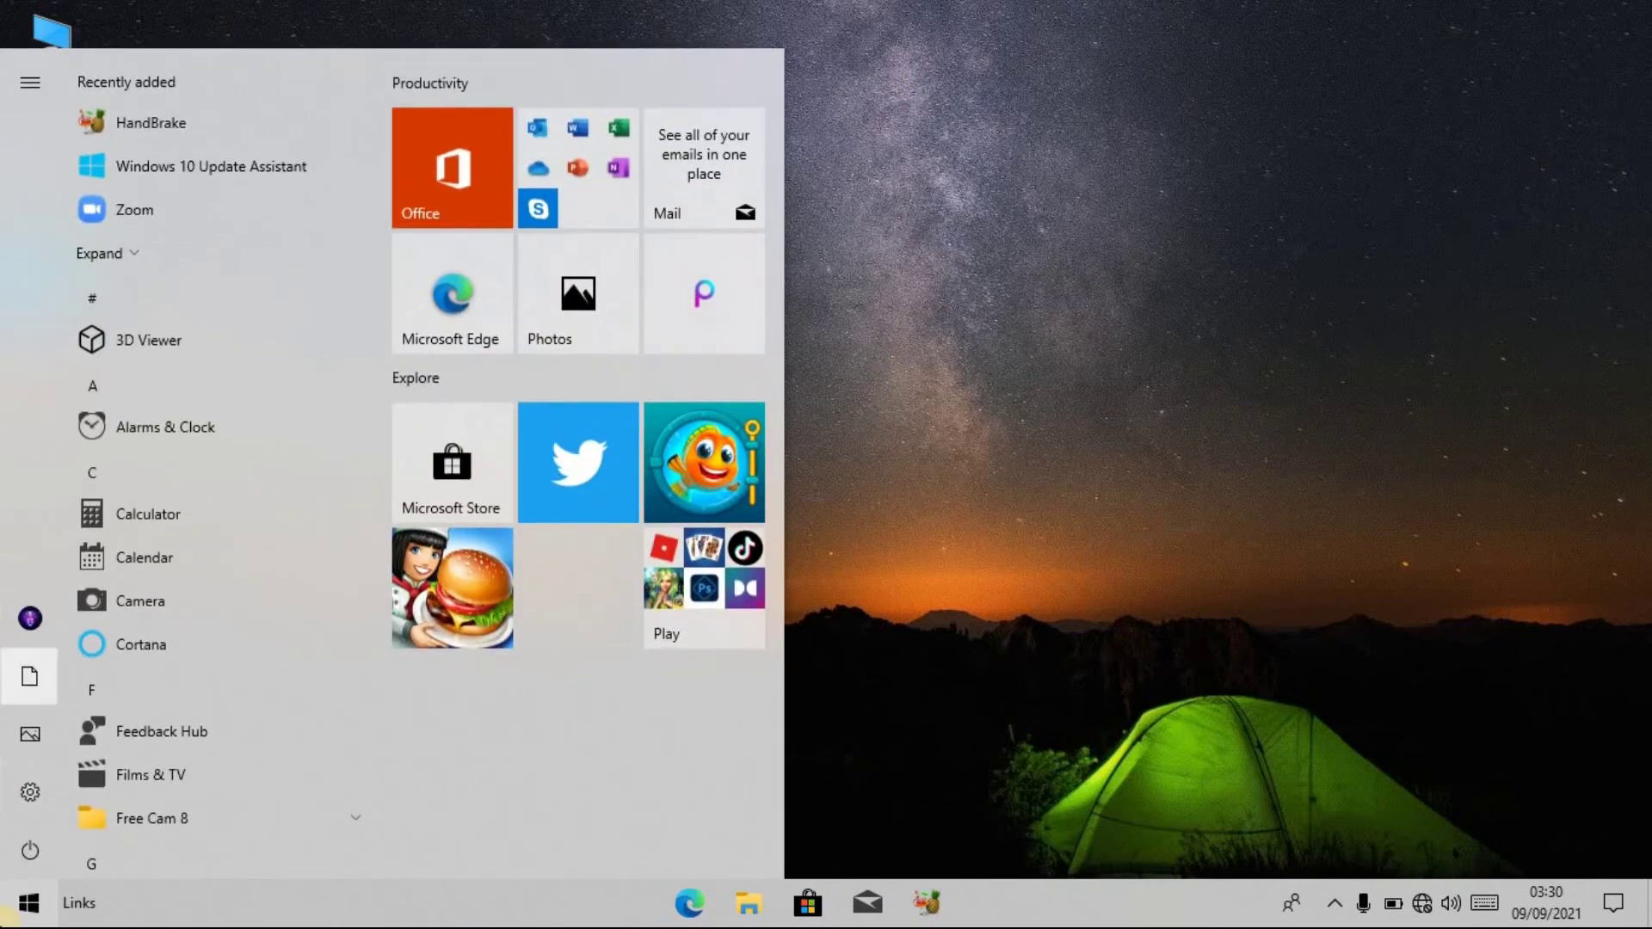
click(3, 919)
click(4, 919)
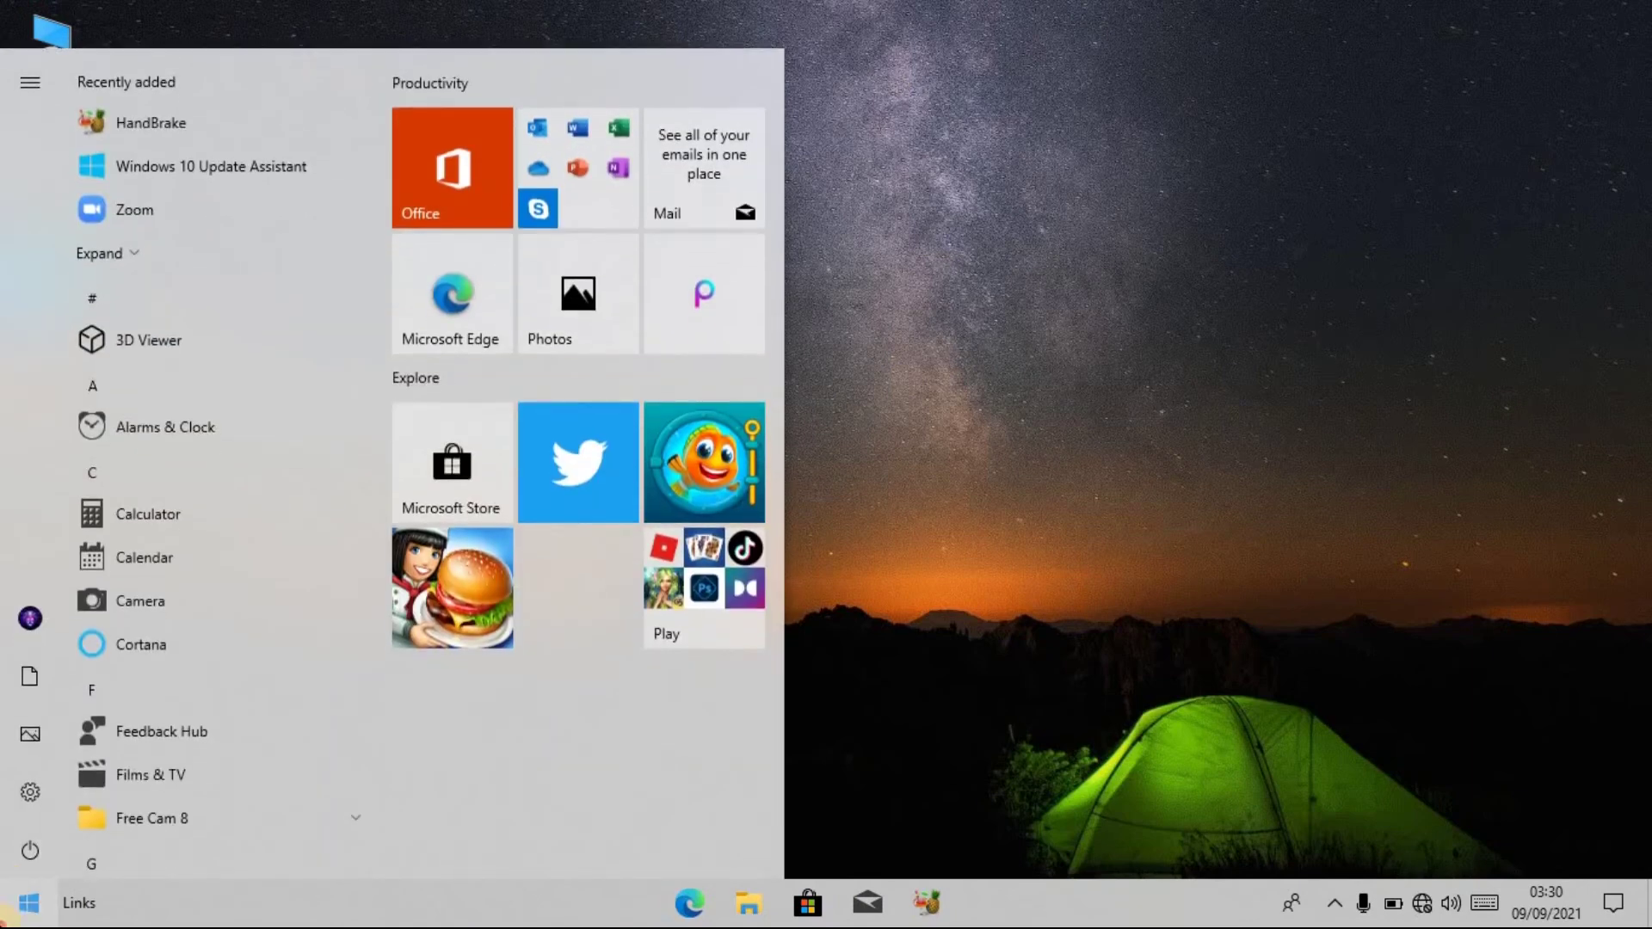
click(651, 827)
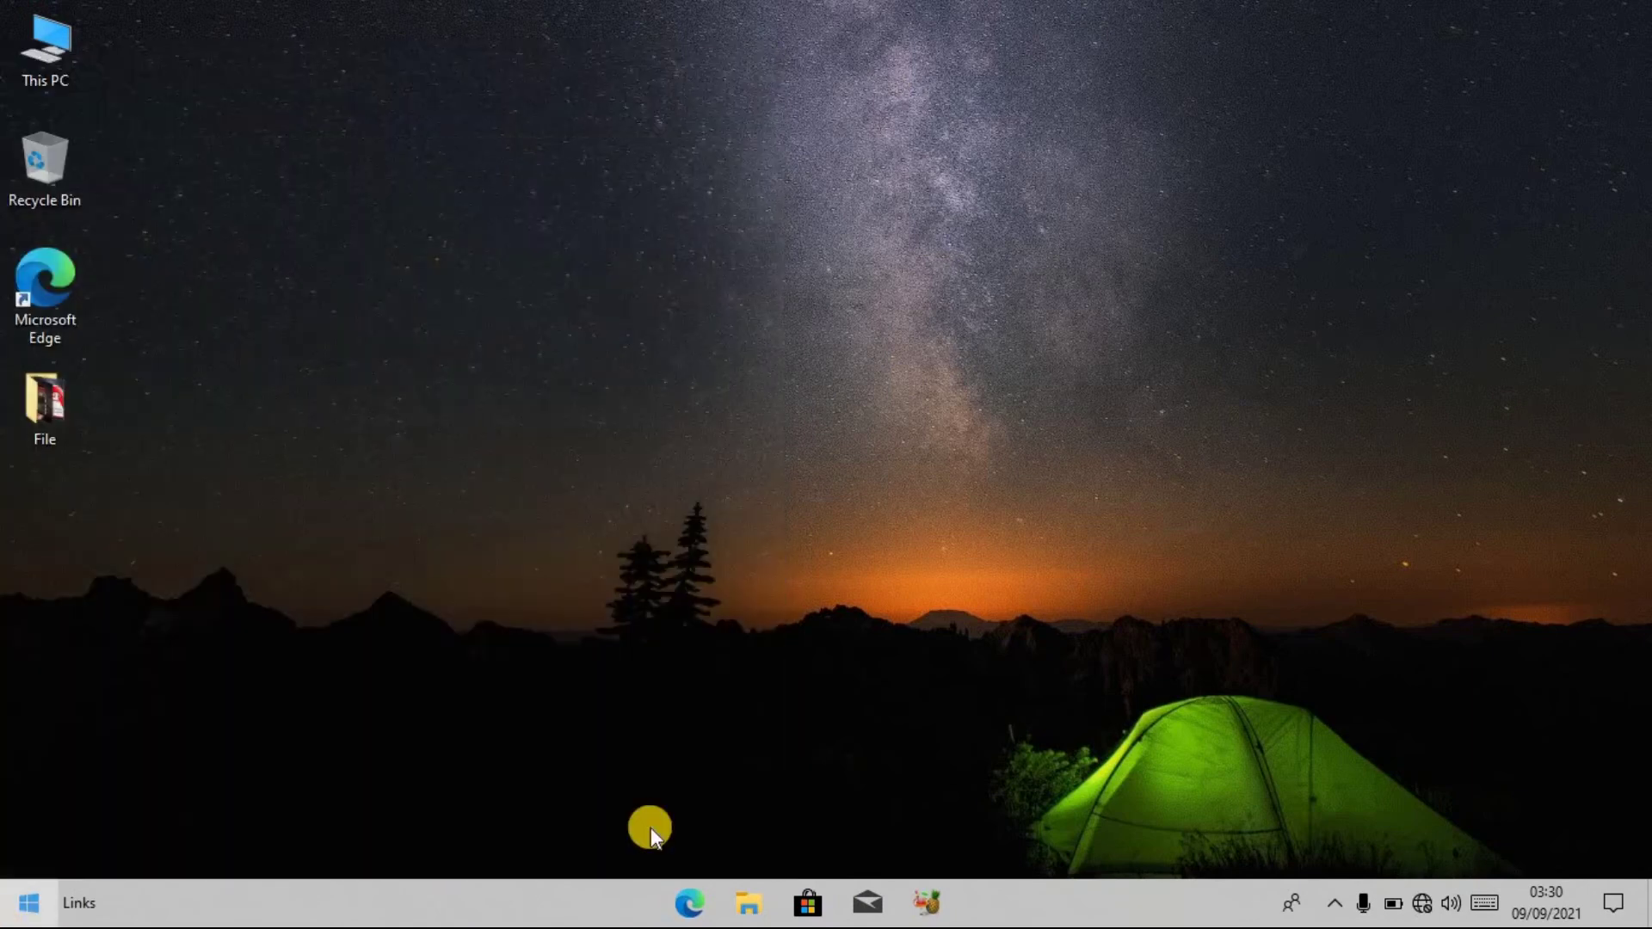
Step: Look through Quick access and This PC in File Explorer from the centred taskbar icon, and close the window
click(755, 903)
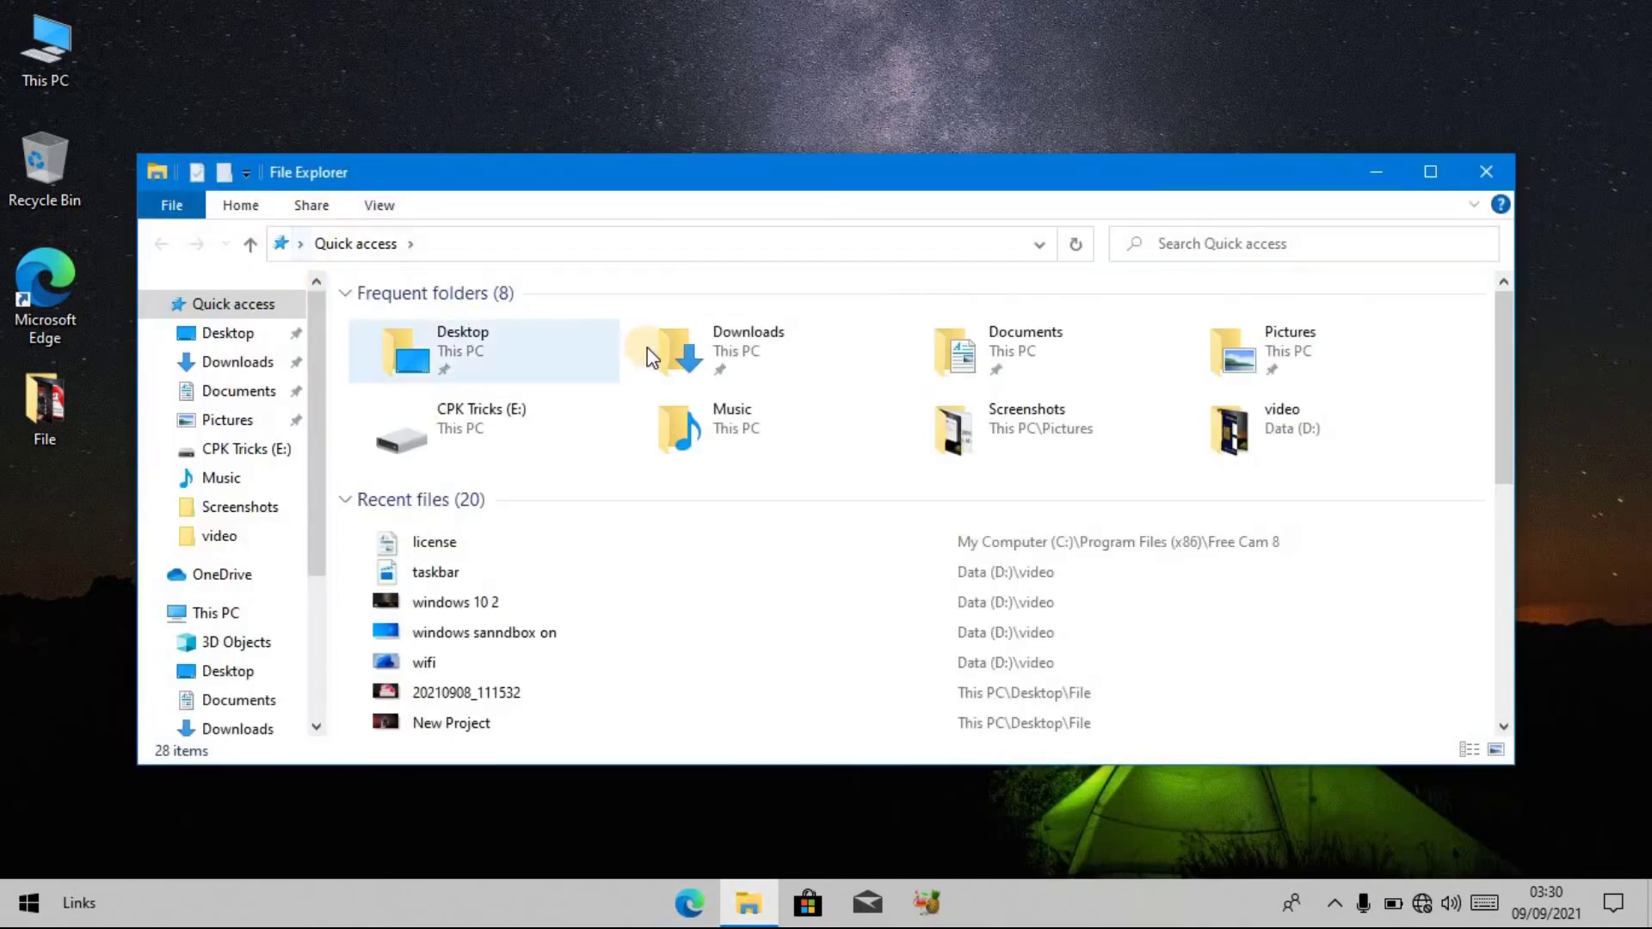
scroll(725, 410, down, 5)
scroll(215, 370, down, 5)
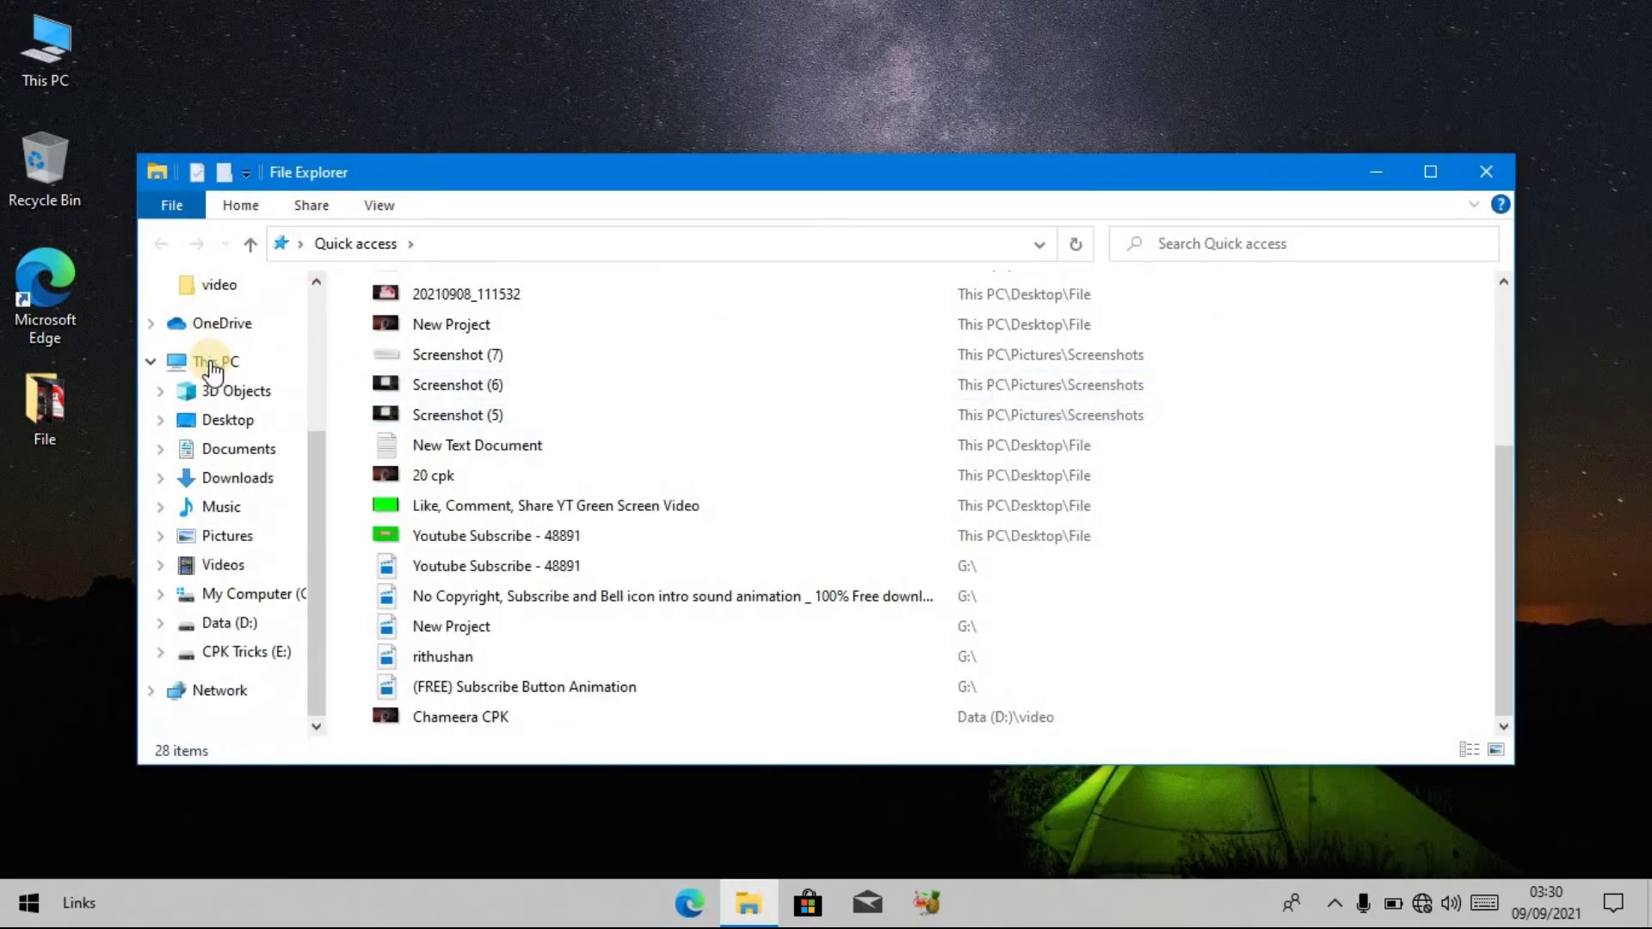
click(214, 370)
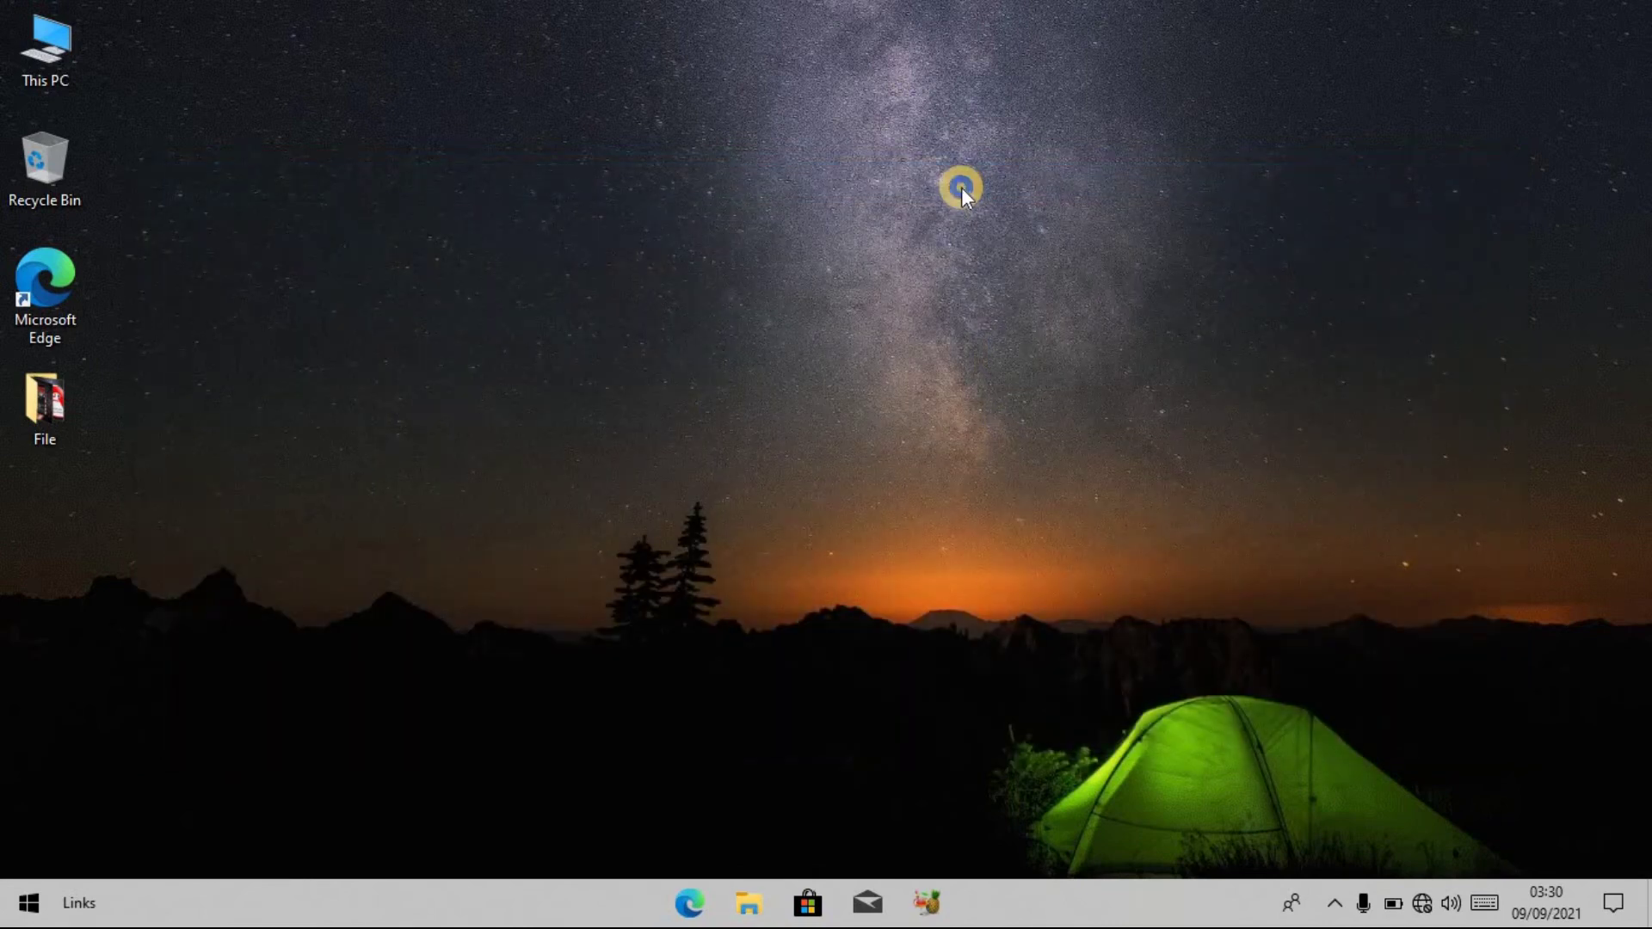
Step: Refresh the desktop several times with the centred taskbar in place
right_click(961, 188)
click(975, 249)
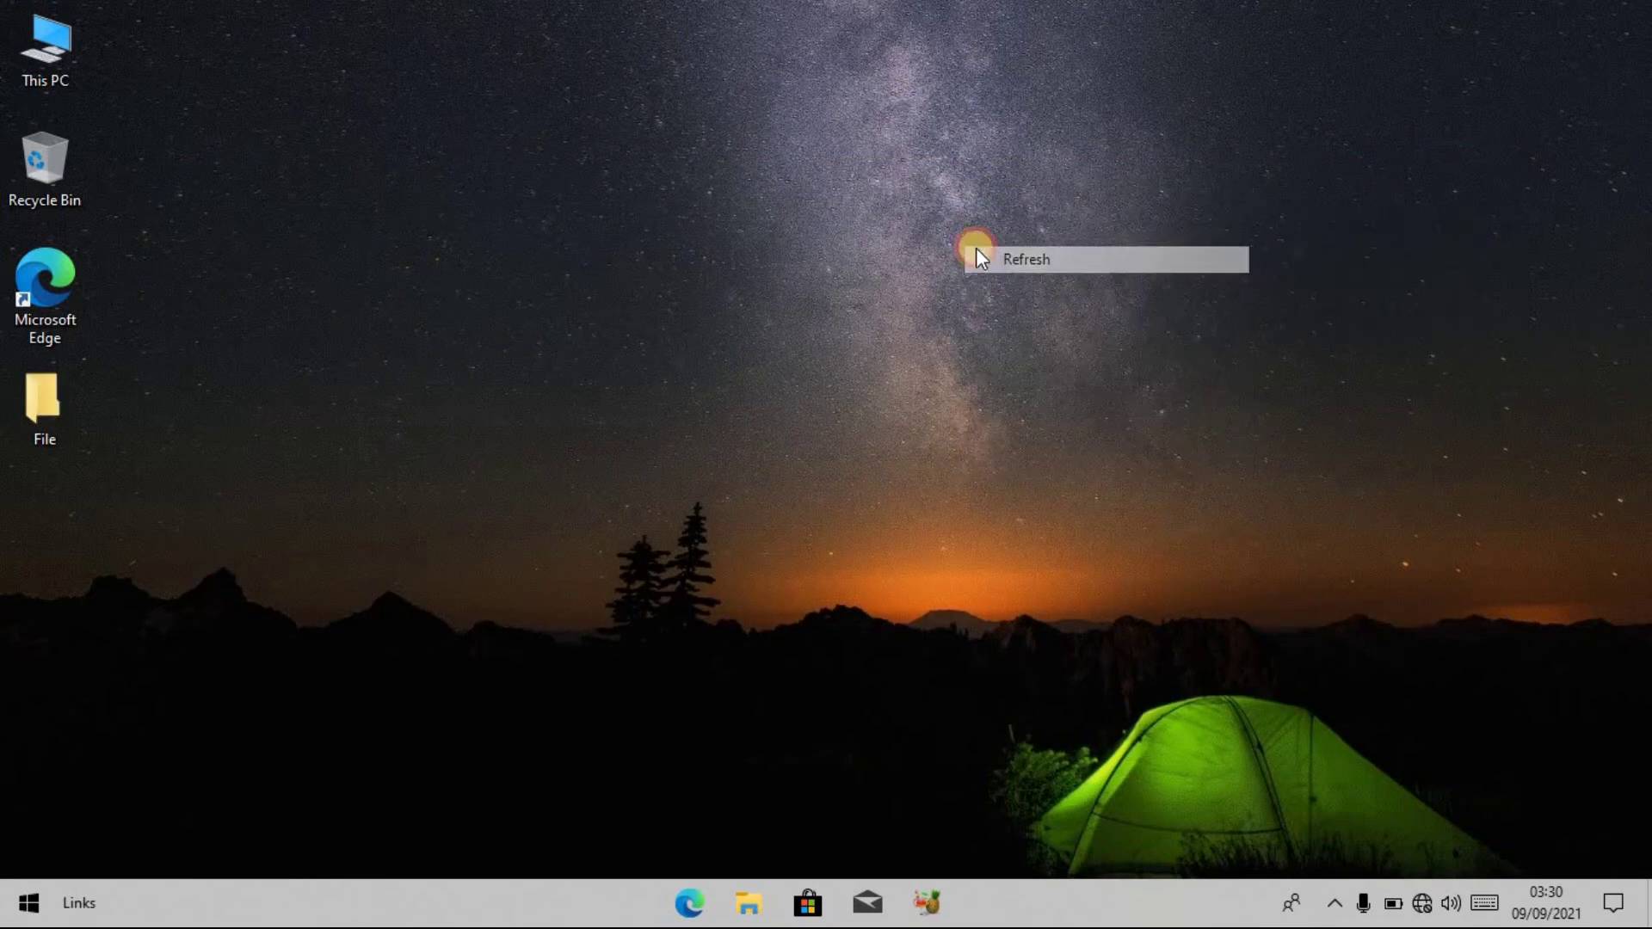
right_click(896, 239)
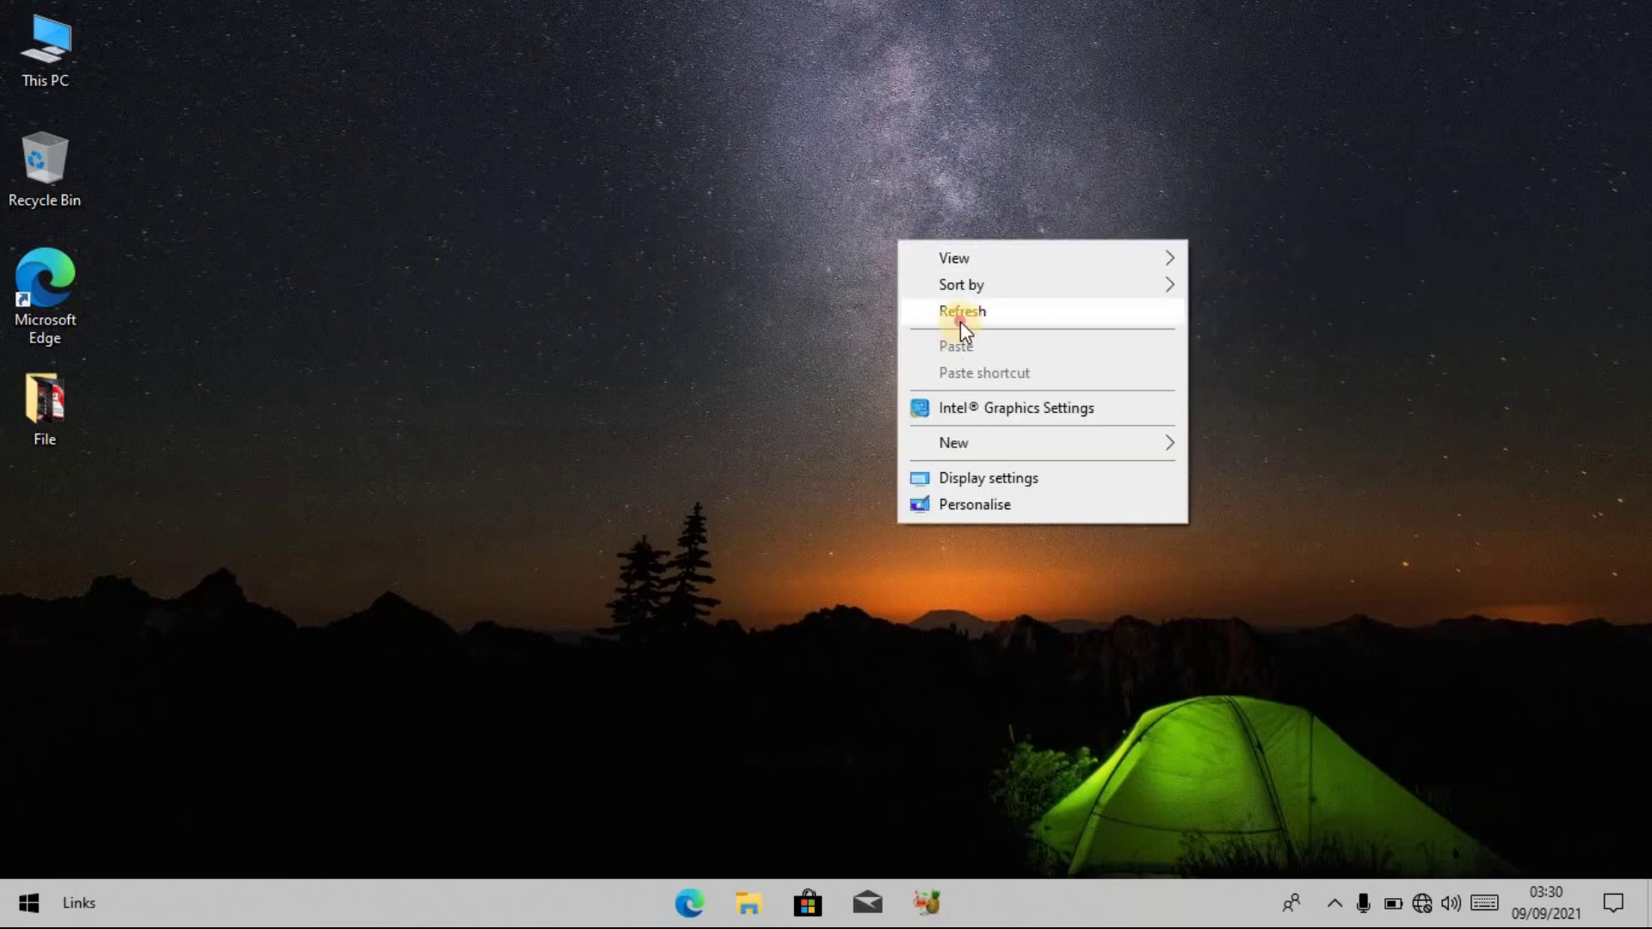
click(960, 321)
right_click(846, 218)
click(897, 288)
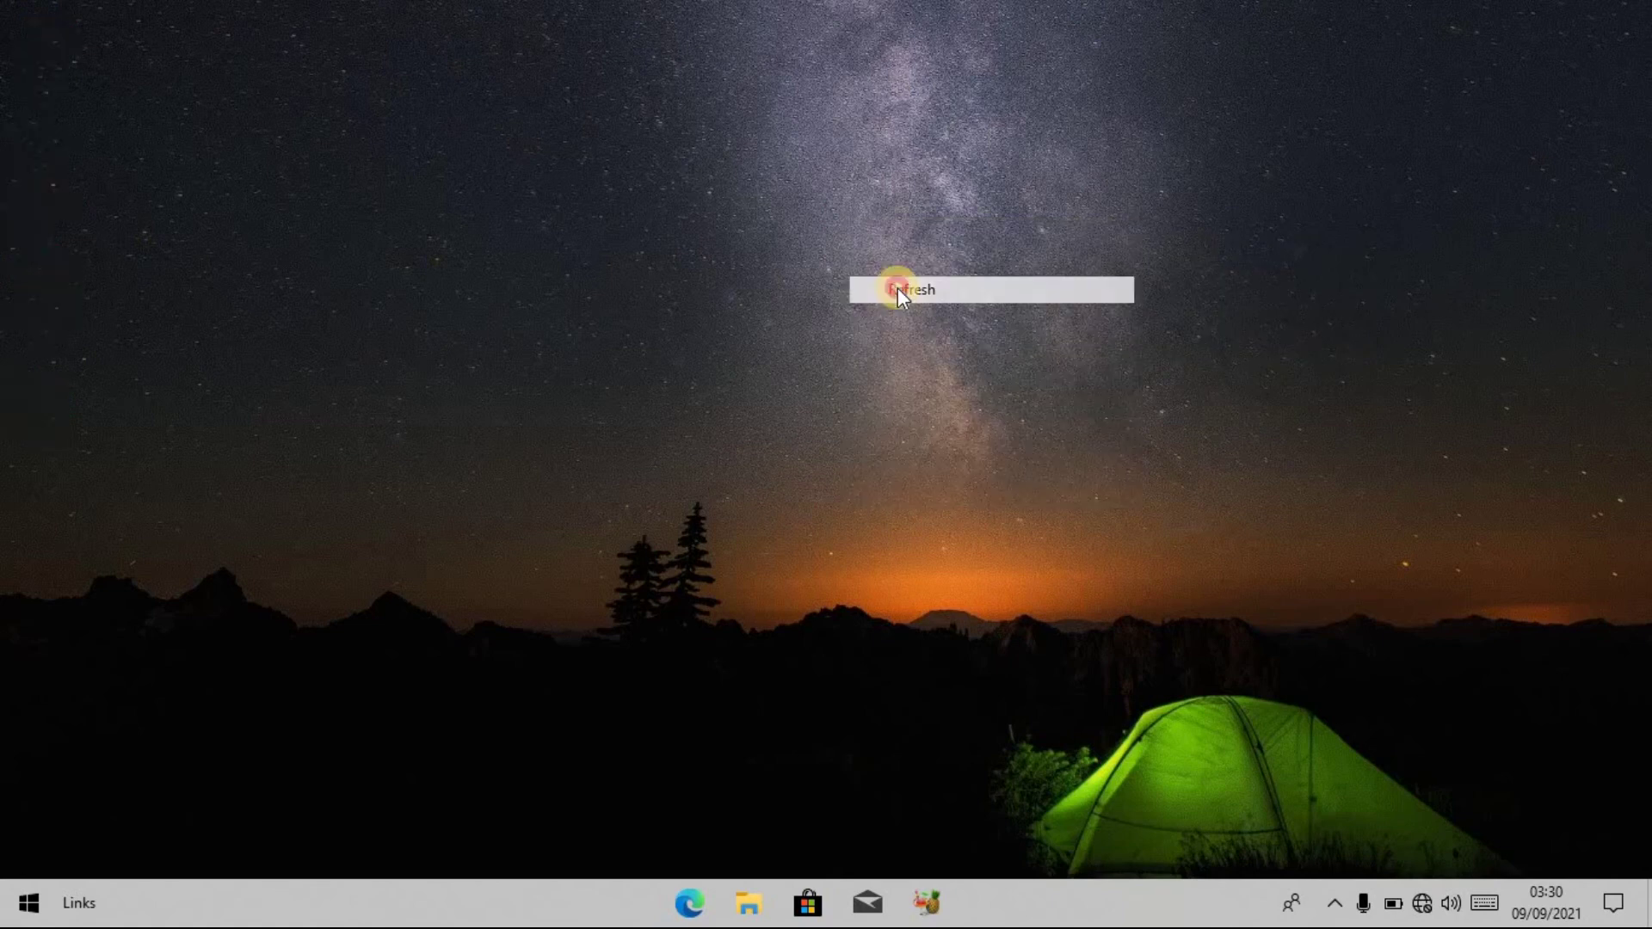
right_click(782, 230)
click(857, 303)
right_click(782, 219)
click(828, 294)
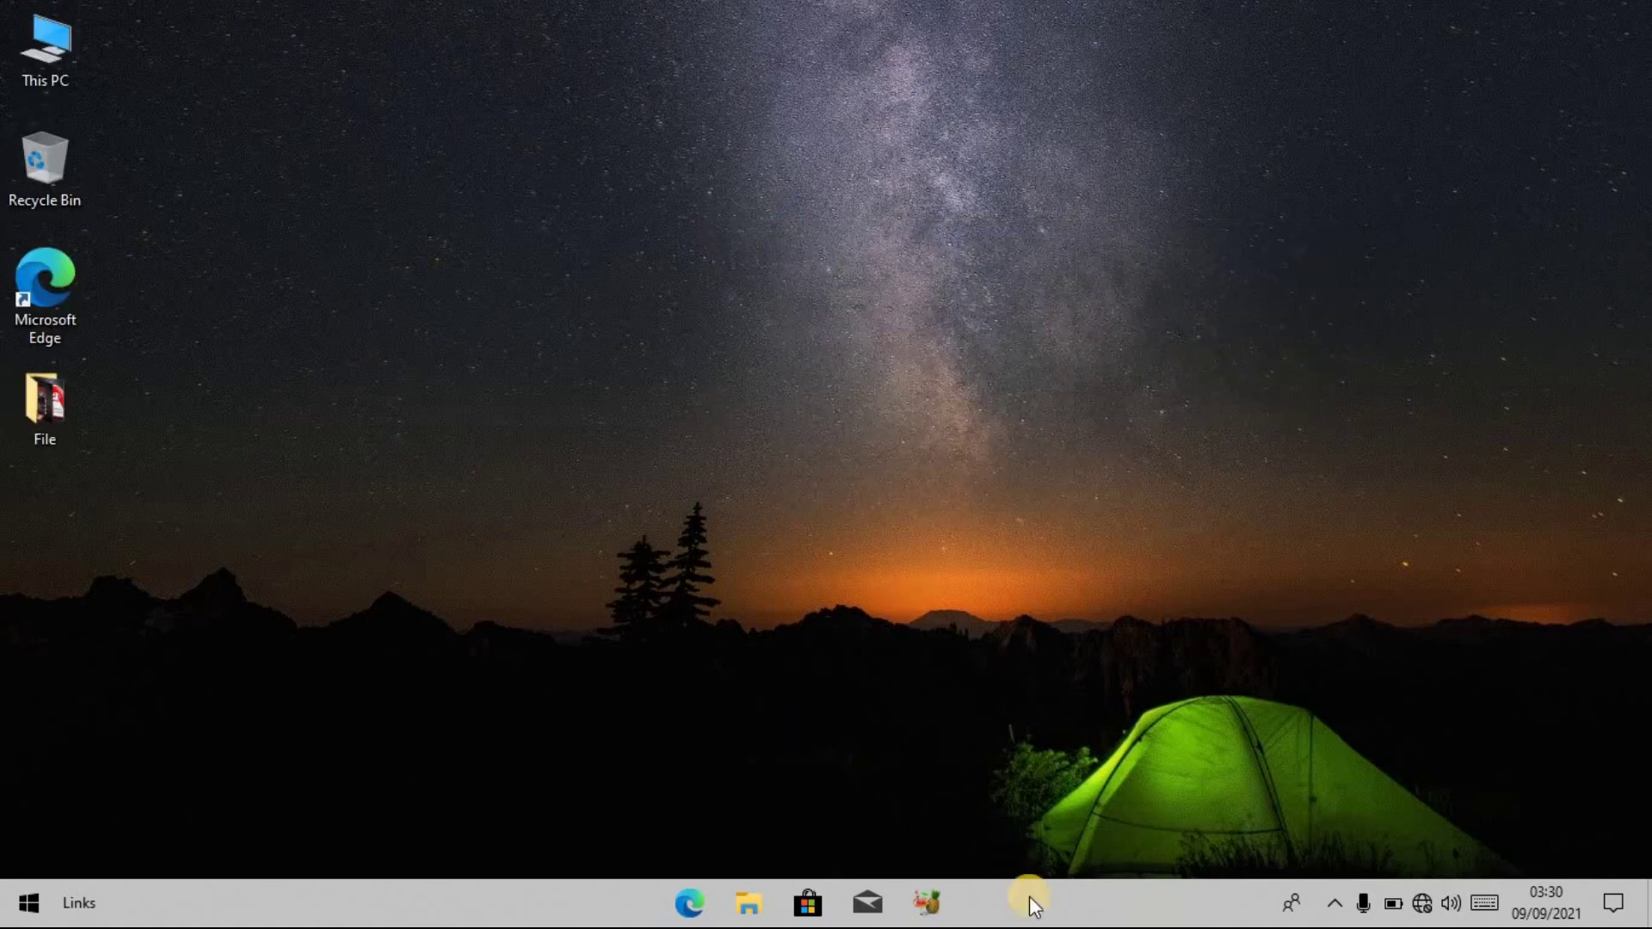
Step: Restore the Task View button, the Cortana button and the full search box on the taskbar
right_click(1073, 903)
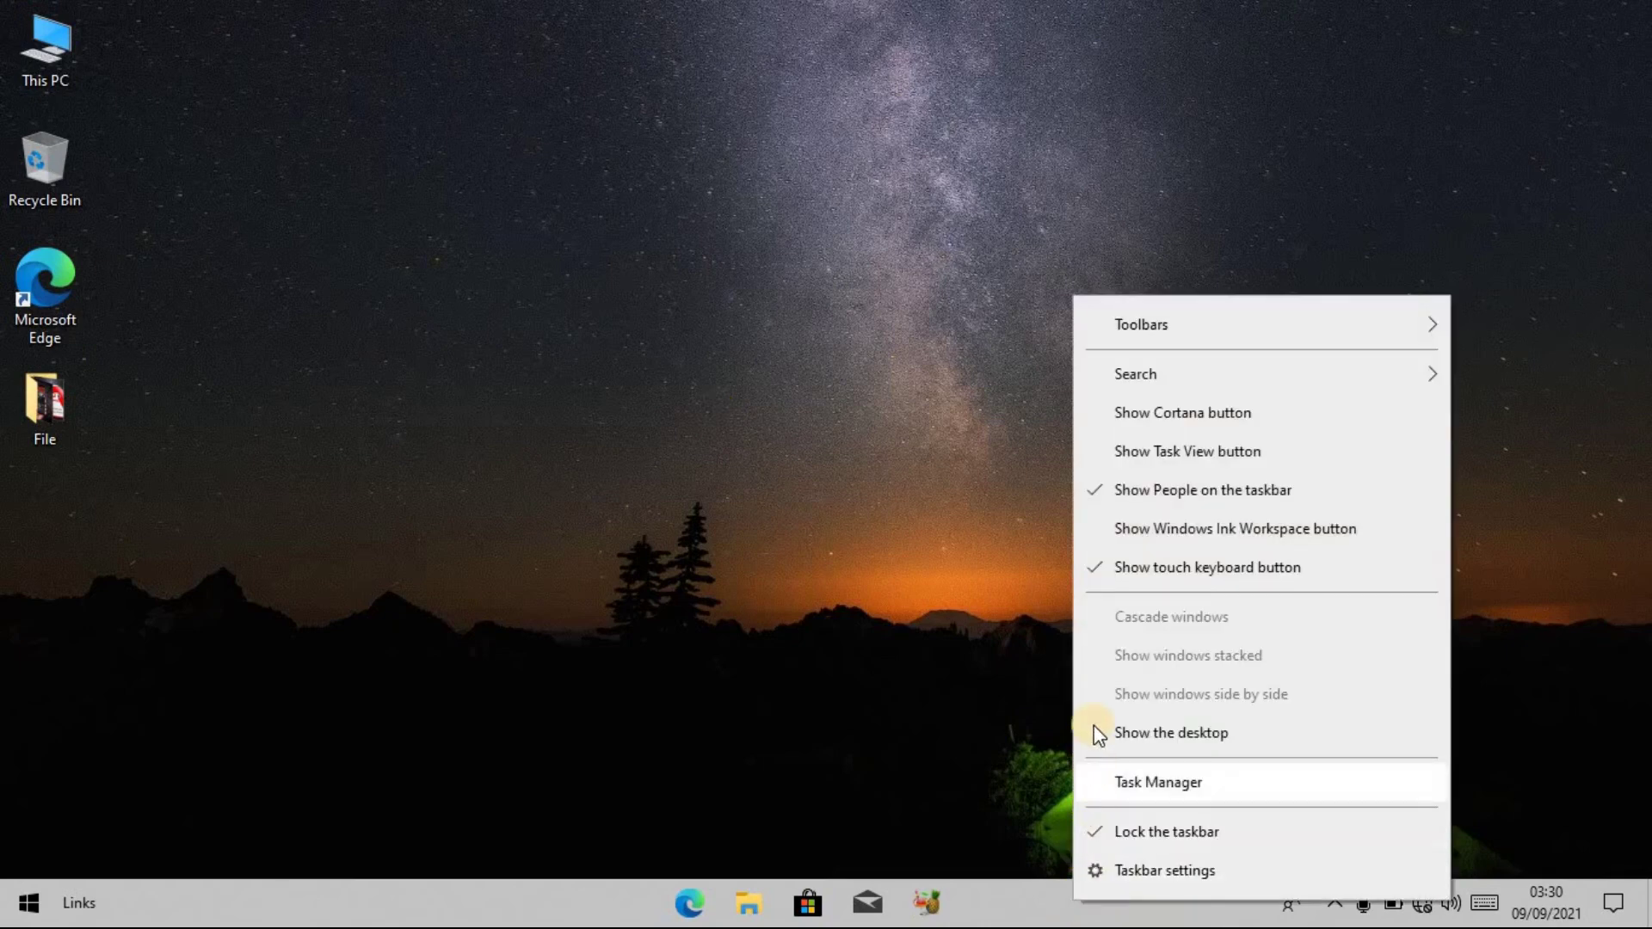
click(1103, 451)
right_click(1106, 916)
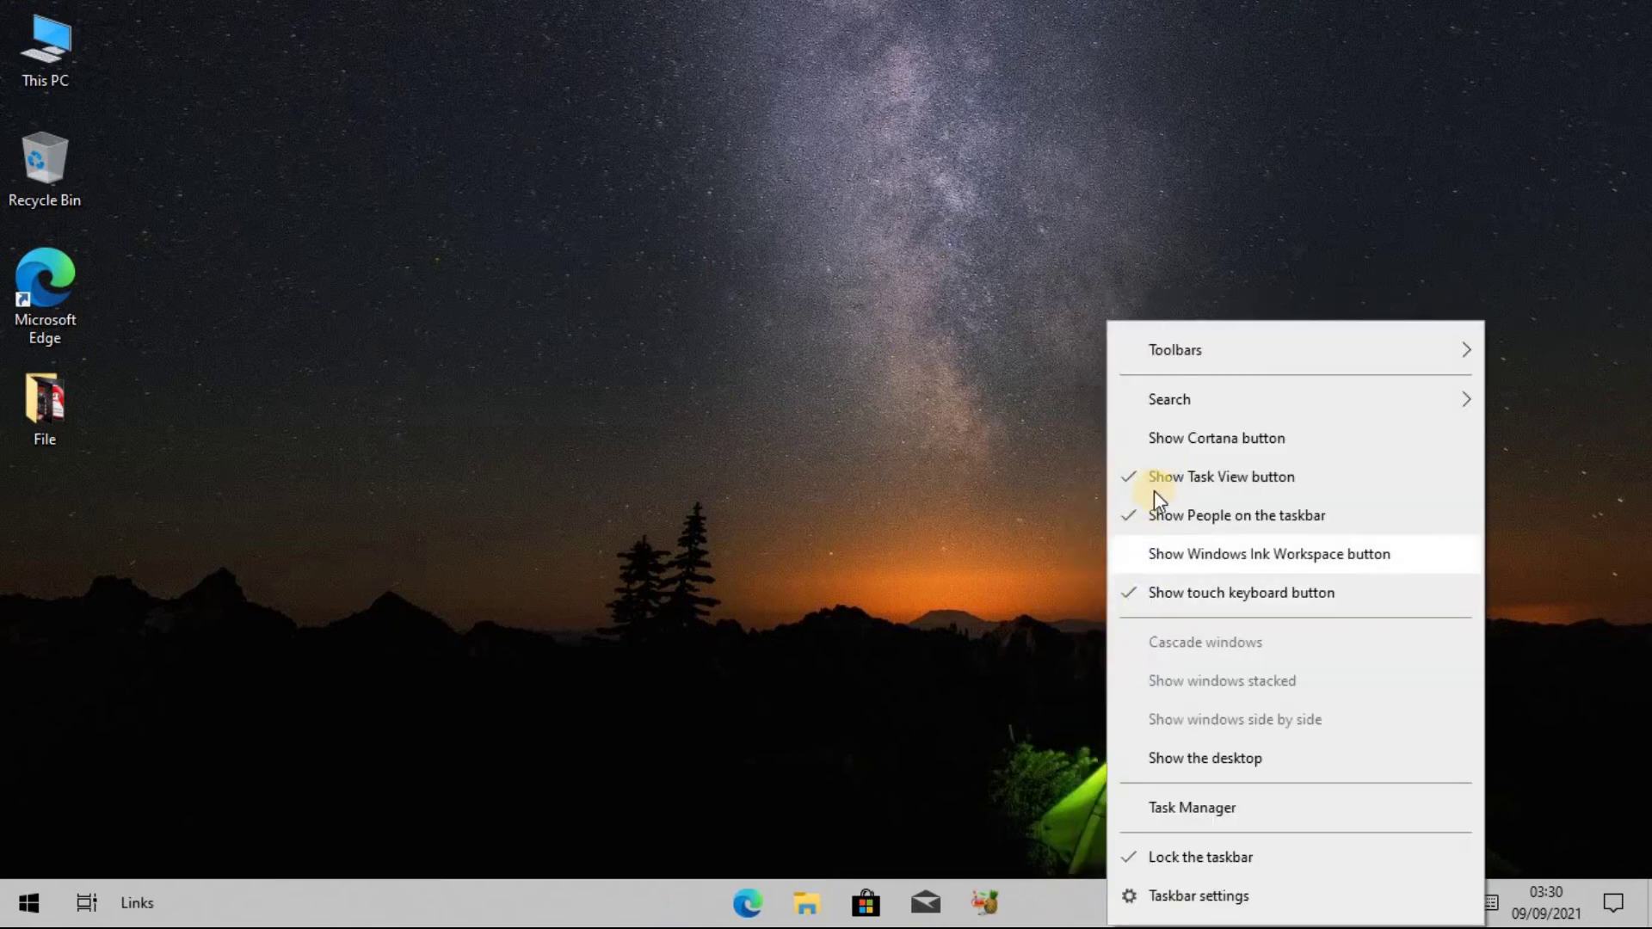
click(1163, 447)
right_click(1132, 908)
mouse_move(1286, 383)
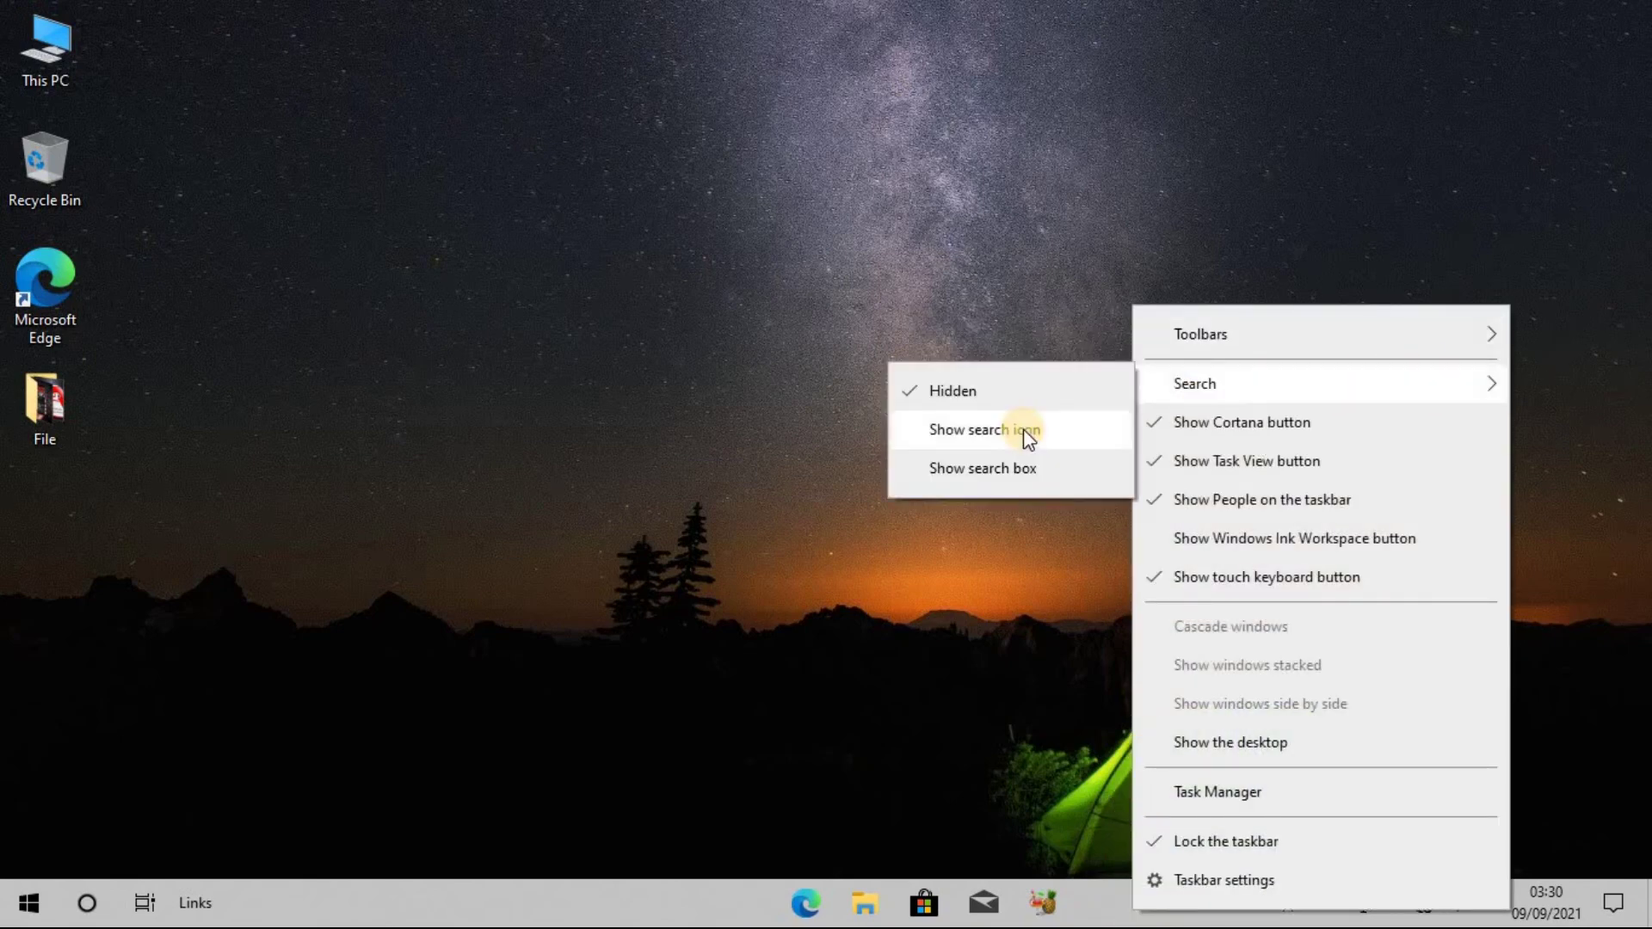
click(1015, 472)
Step: Remove the Links toolbar from the taskbar and refresh the desktop
right_click(898, 902)
mouse_move(1005, 327)
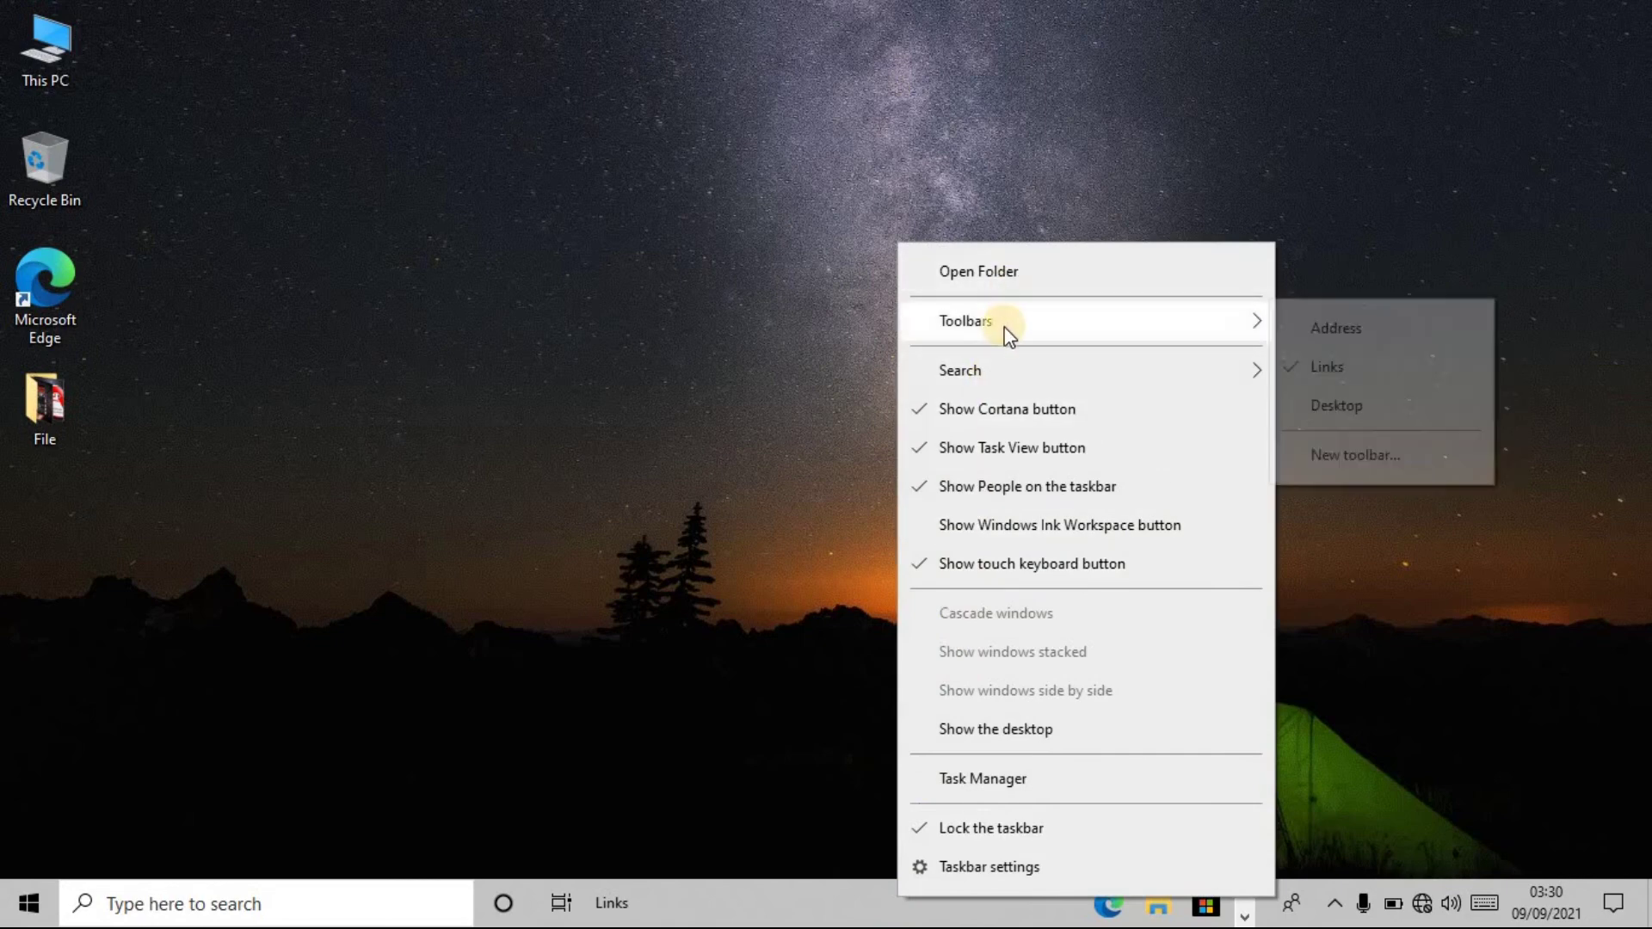
click(1308, 365)
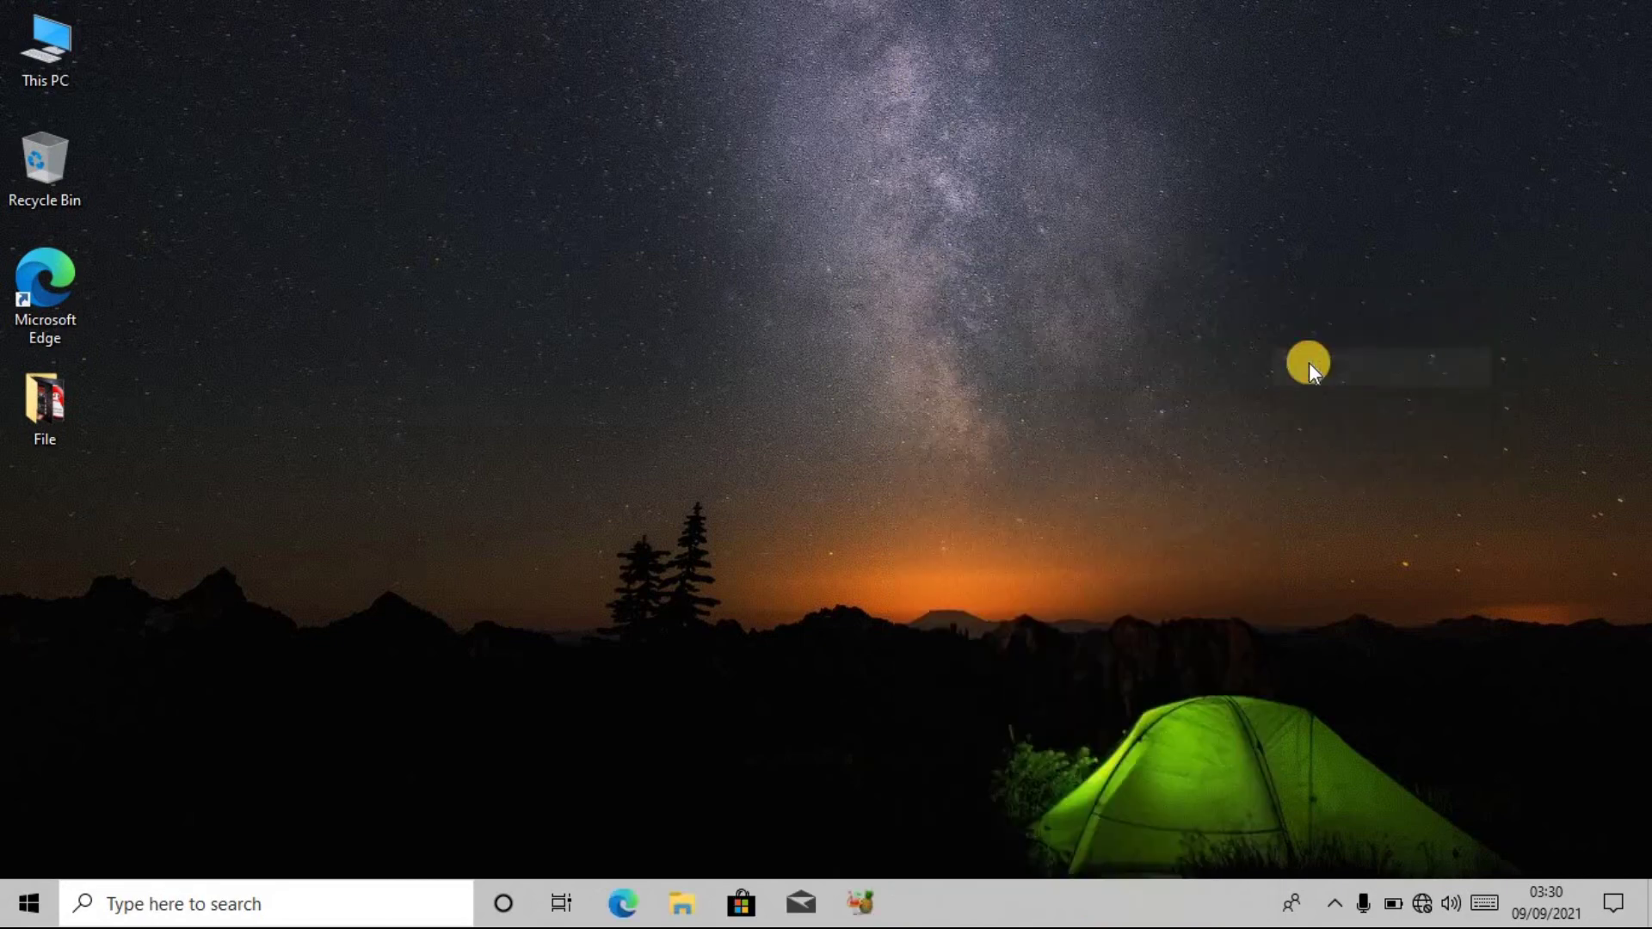
right_click(750, 240)
click(814, 313)
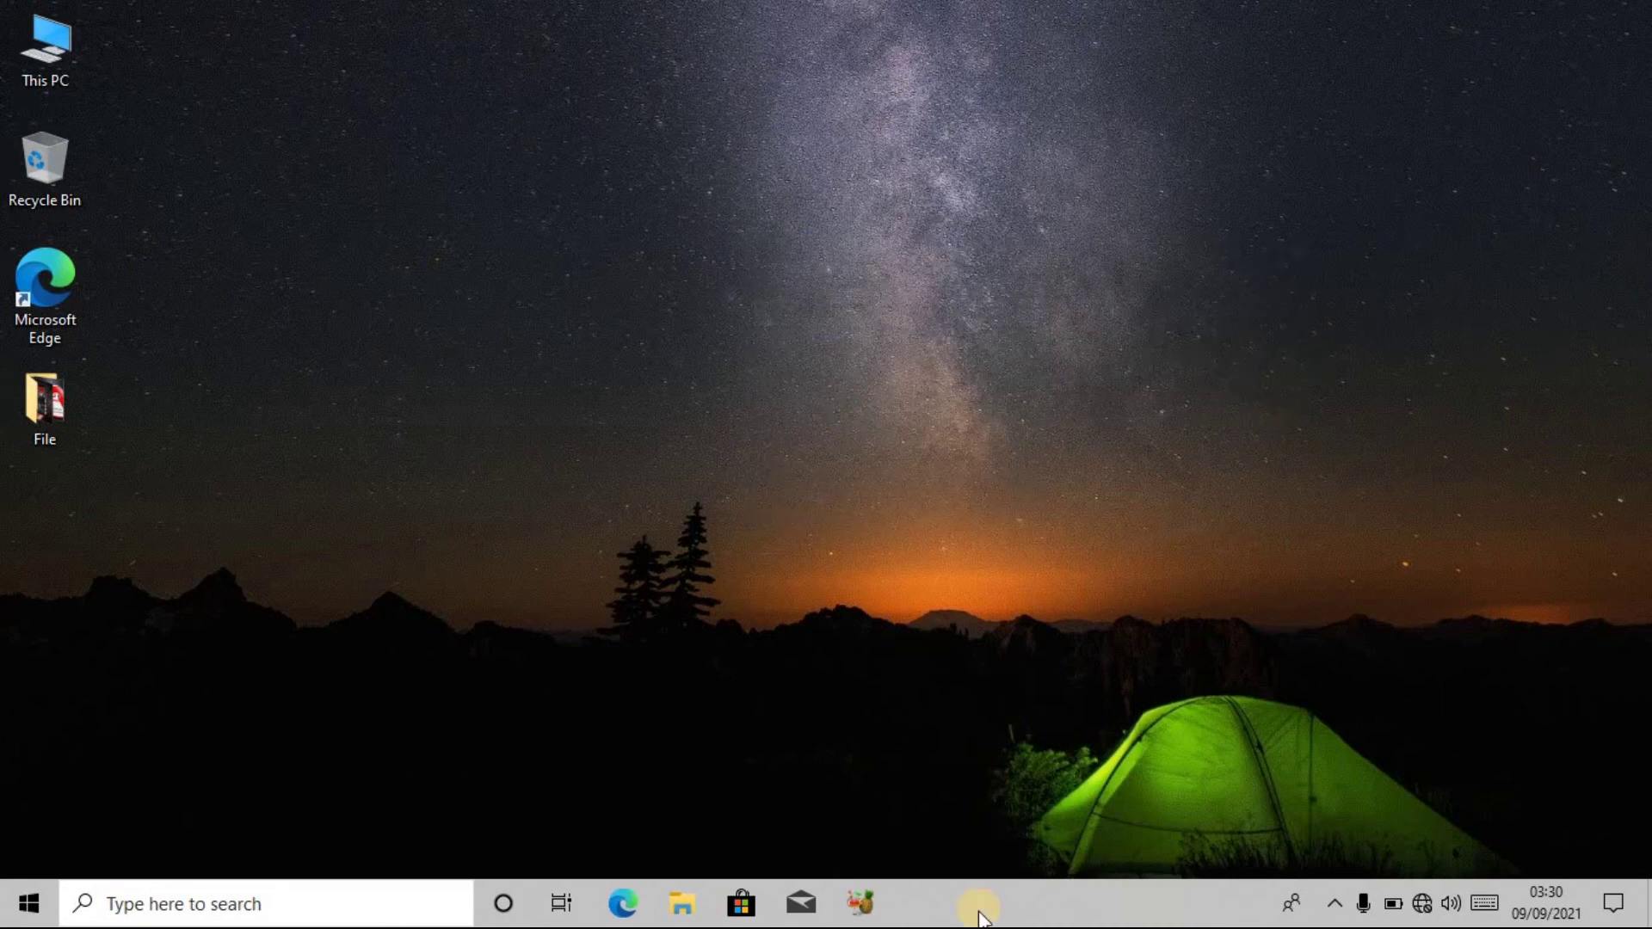
Step: Check the Start menu with the restored taskbar layout and close it
drag(1, 526, 301, 921)
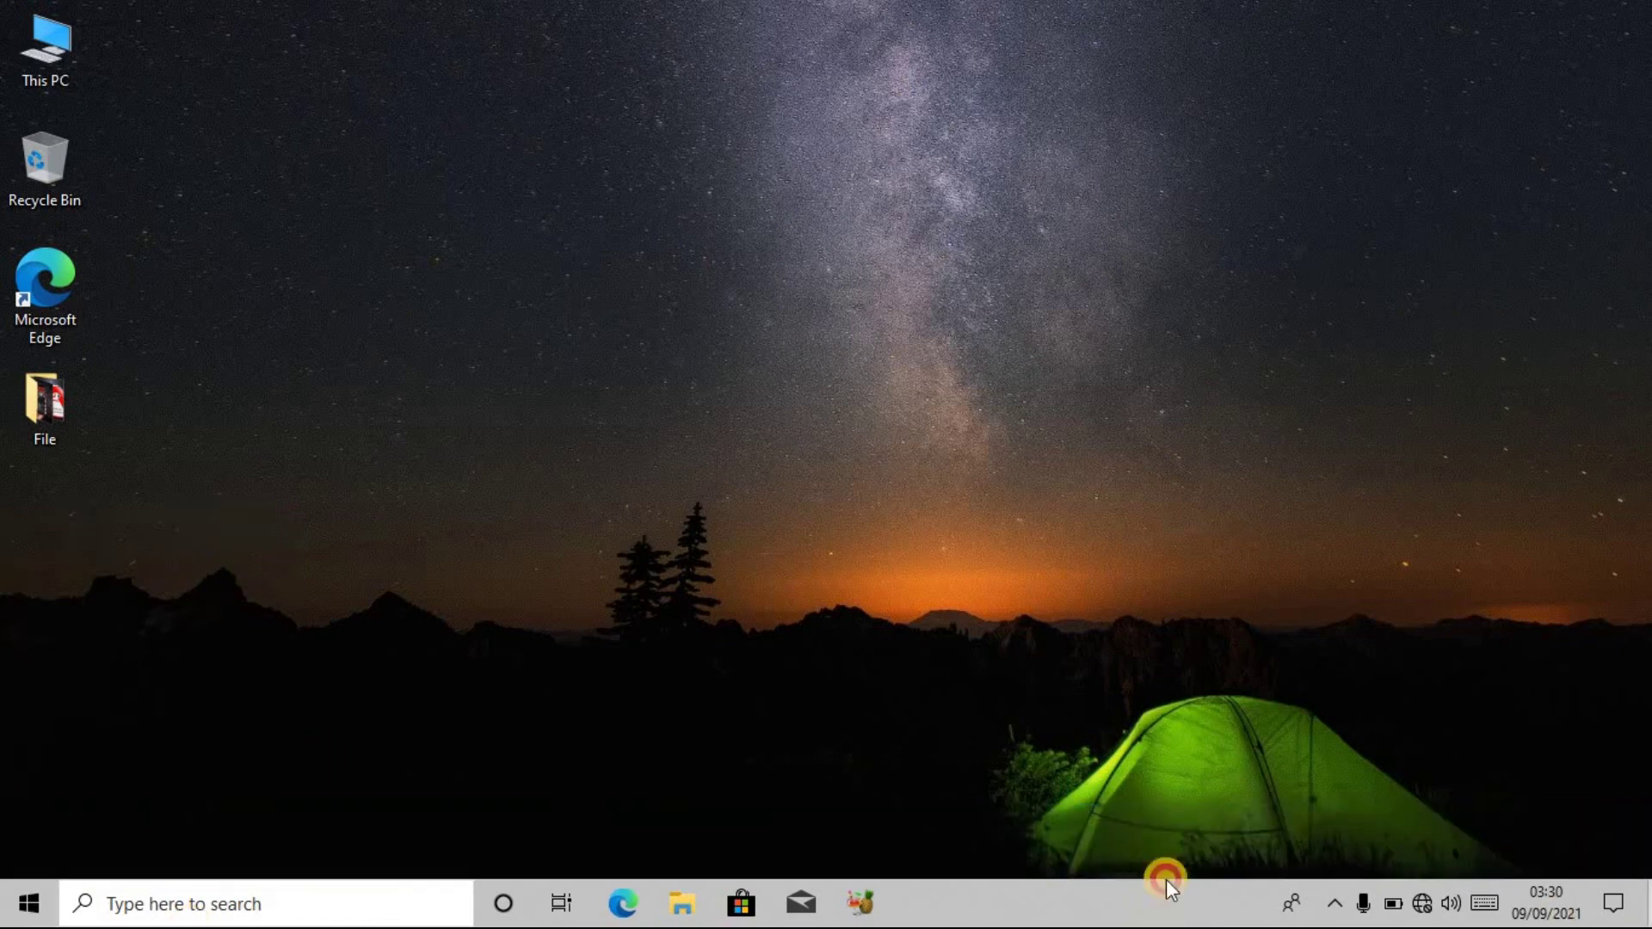
click(24, 924)
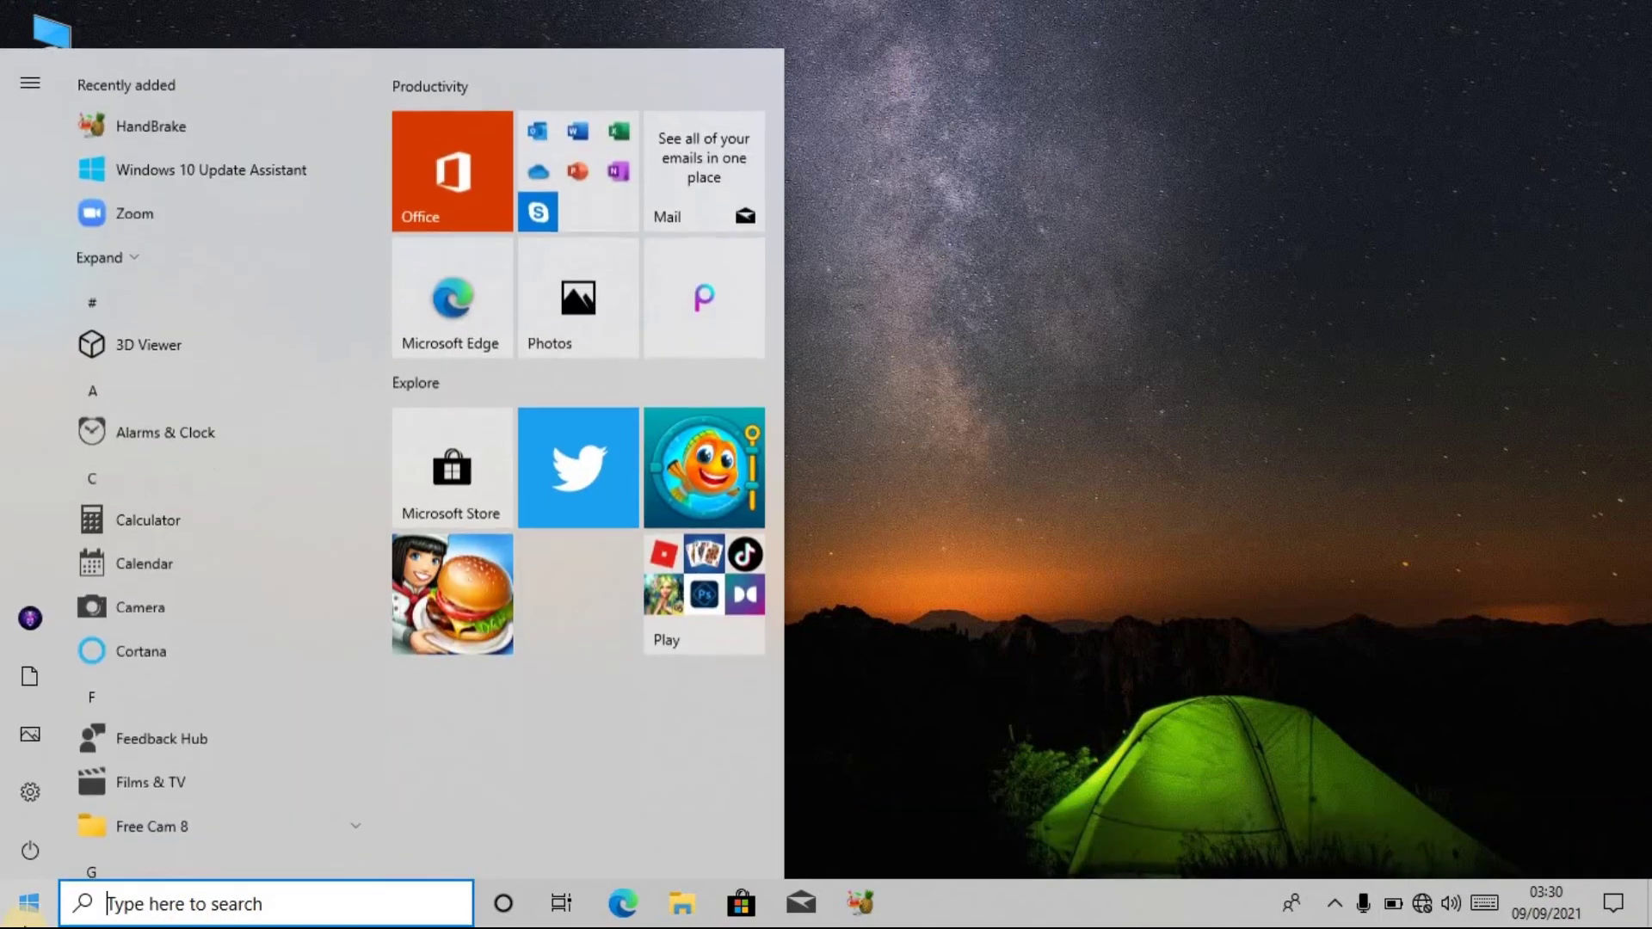
click(24, 925)
Step: Refresh the desktop repeatedly after restoring the default taskbar layout
right_click(776, 315)
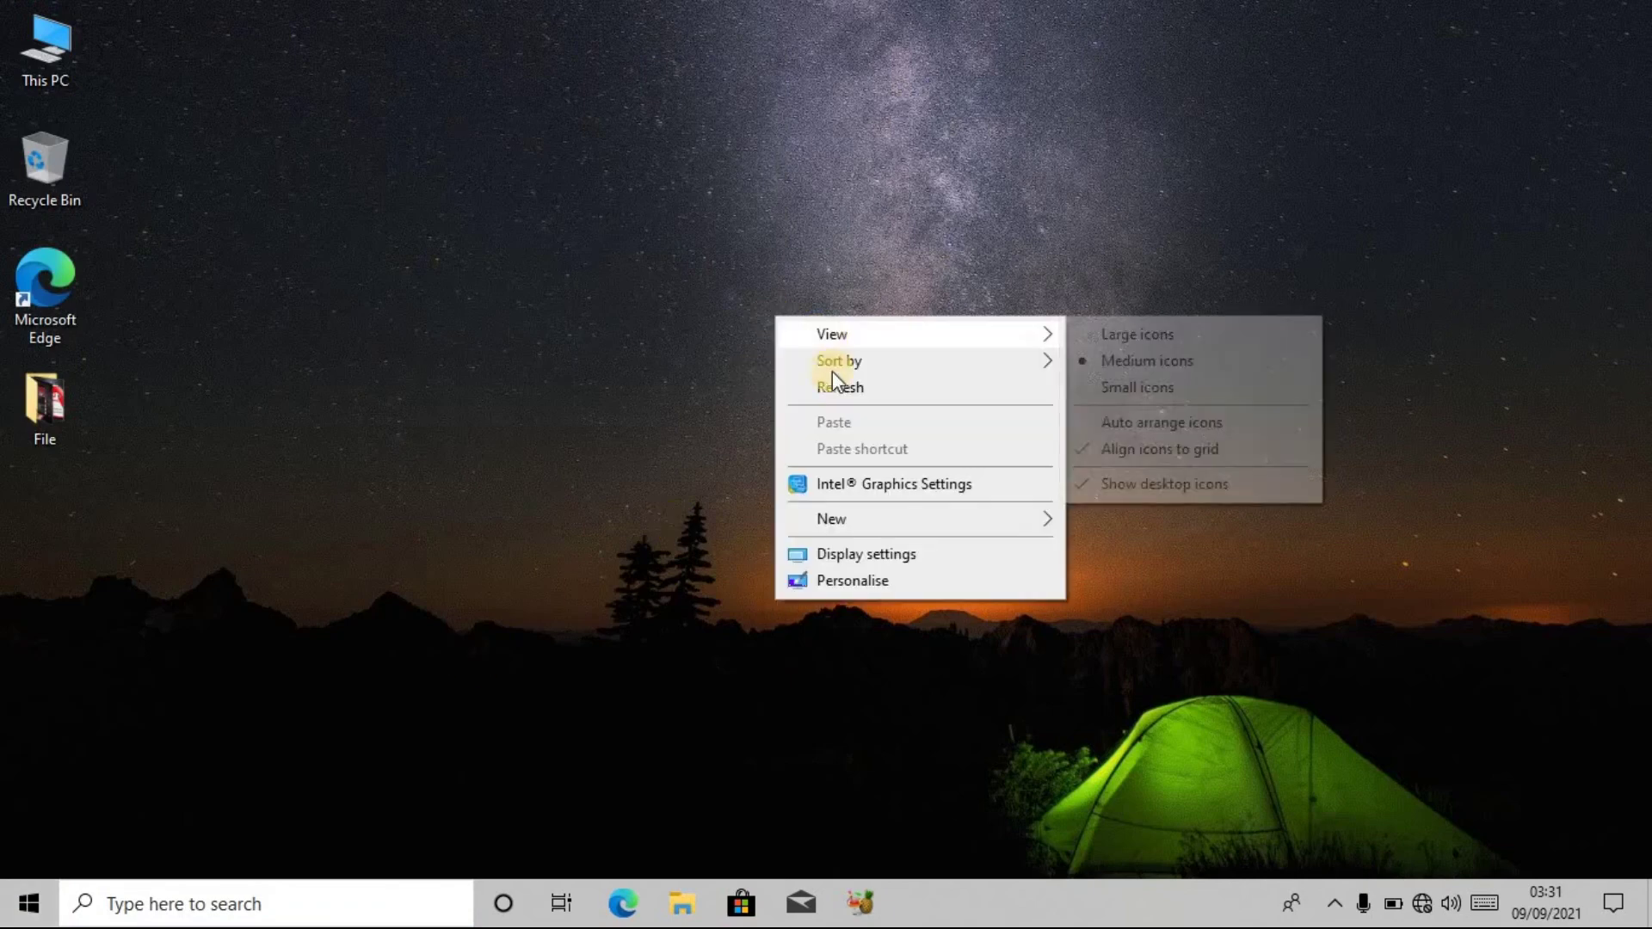
click(831, 386)
right_click(843, 272)
click(886, 342)
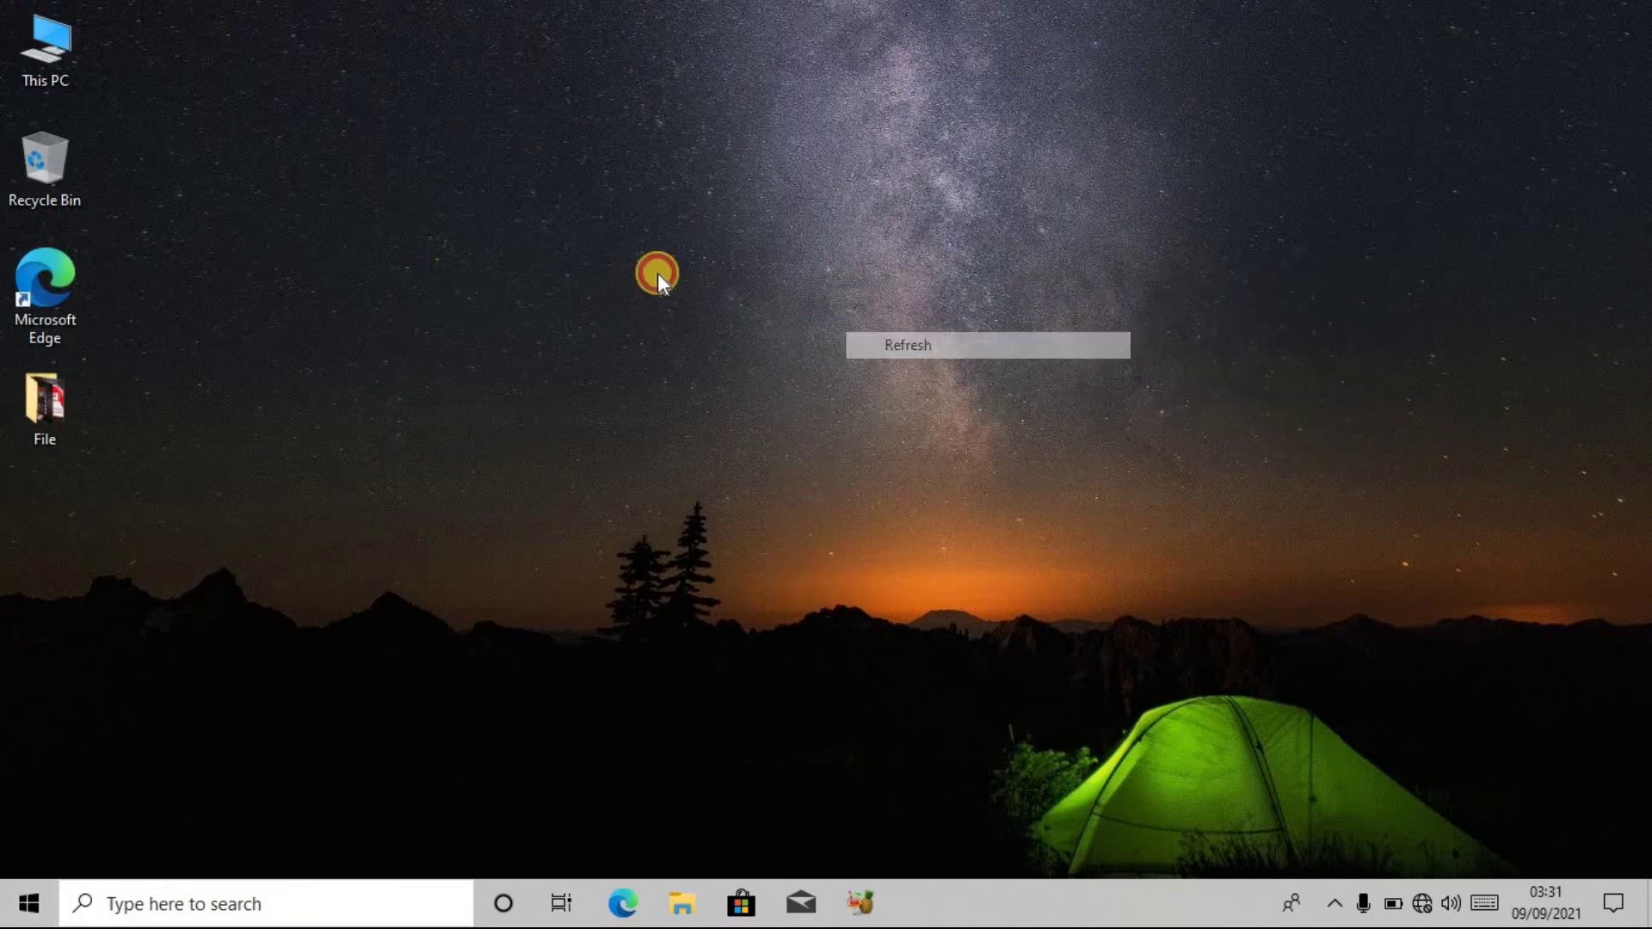
right_click(657, 273)
click(733, 342)
right_click(690, 298)
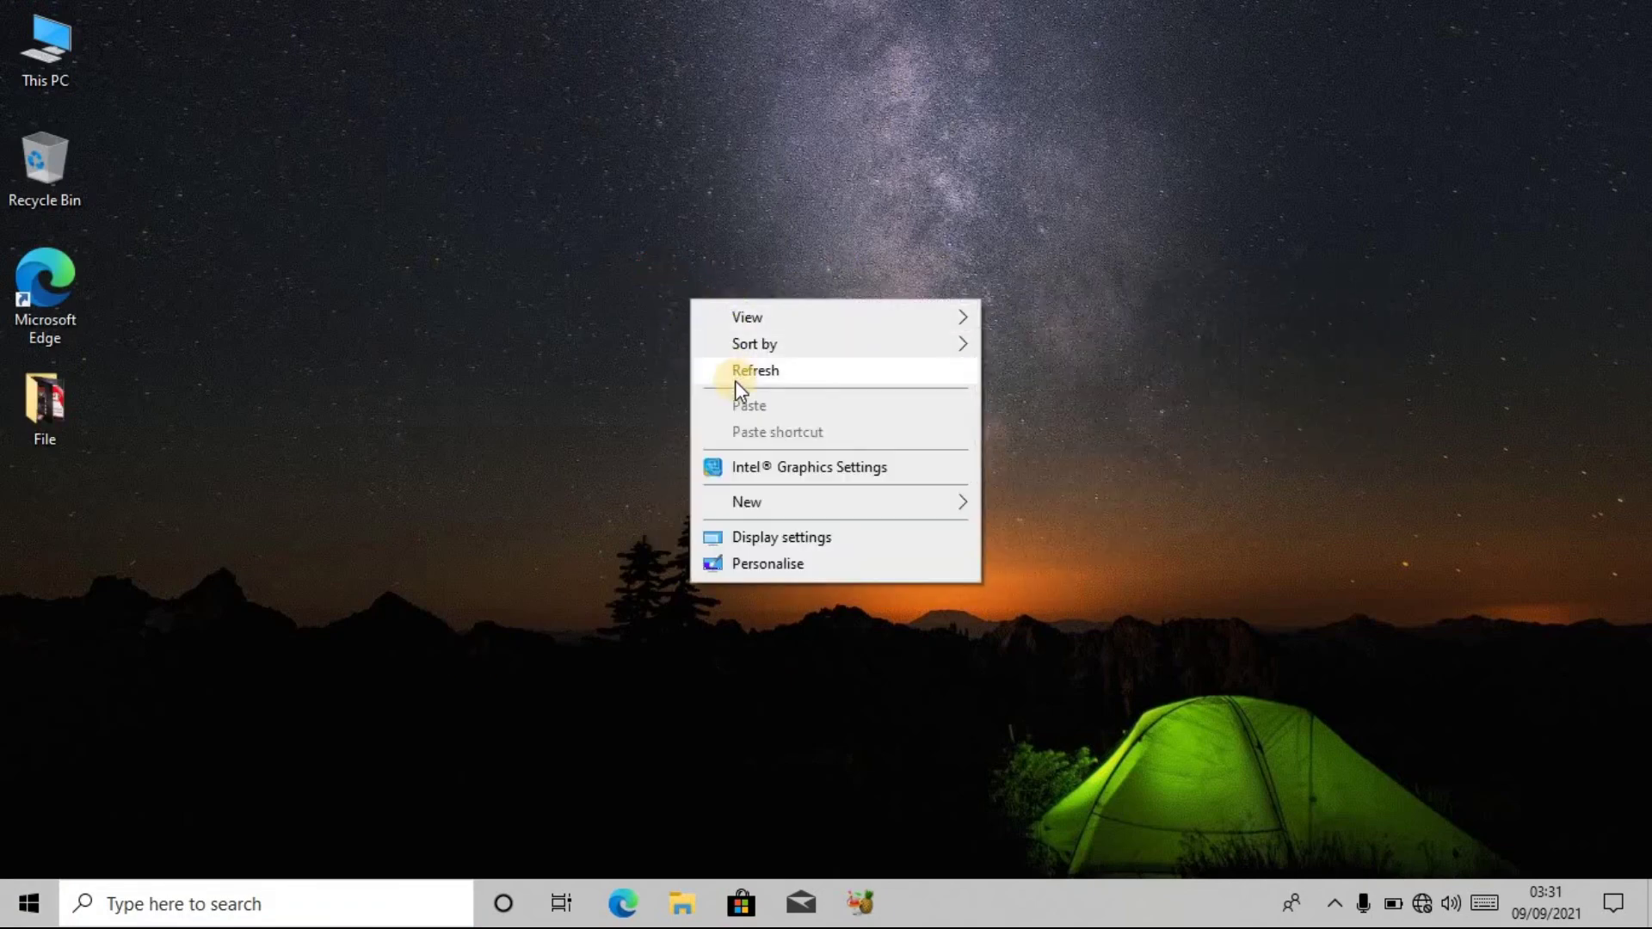
click(734, 381)
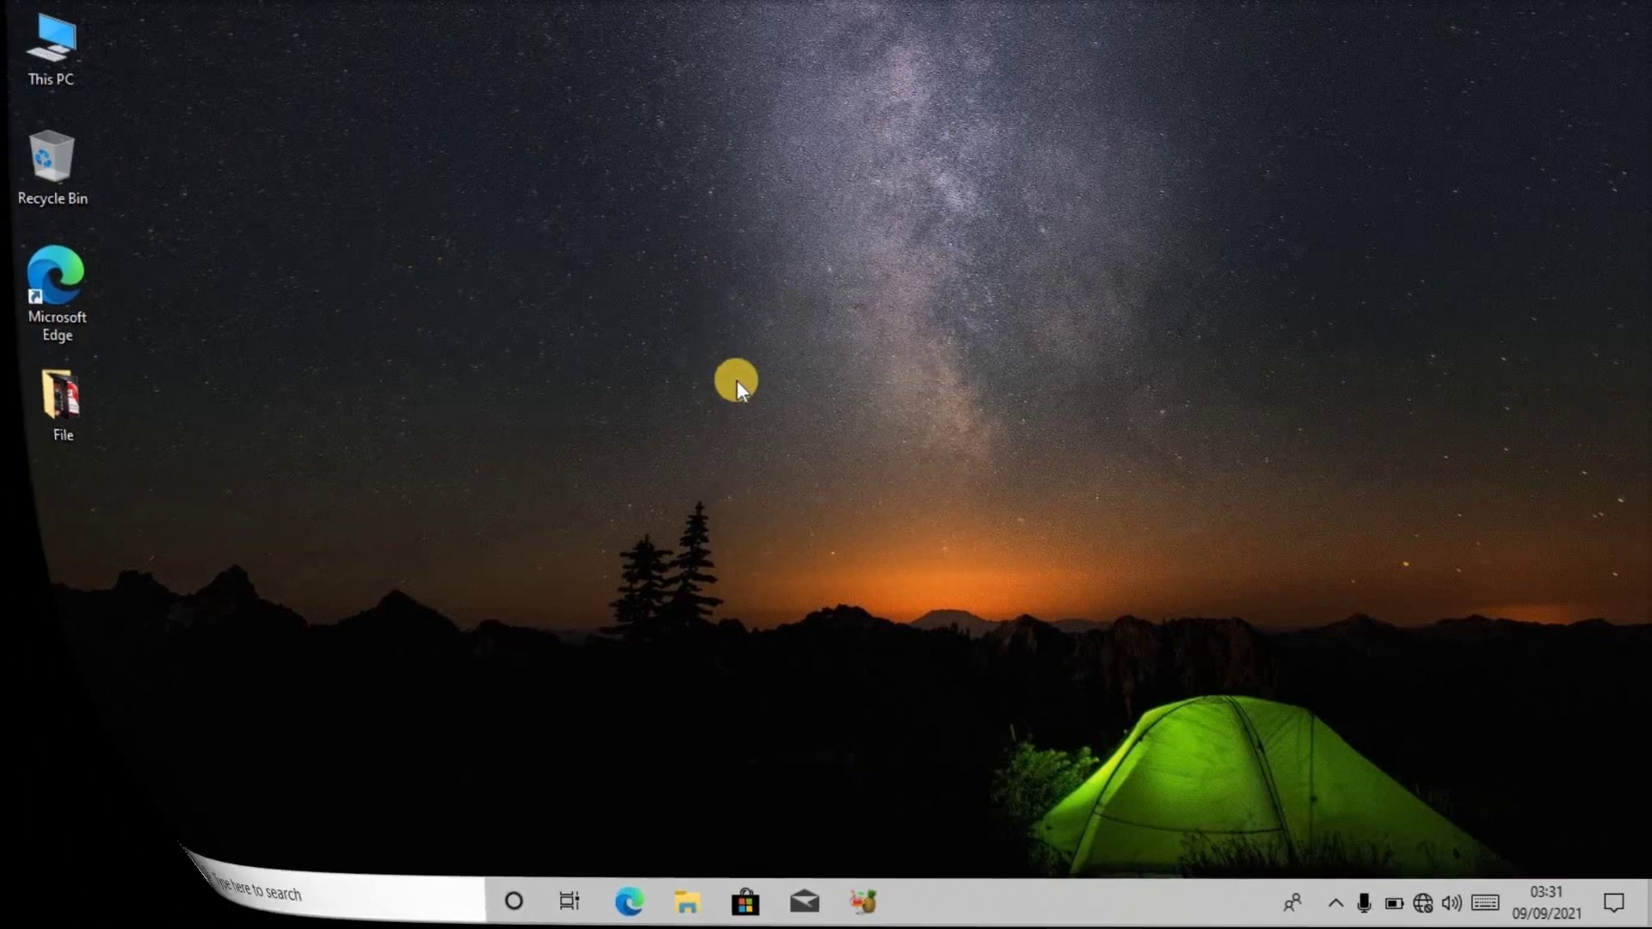